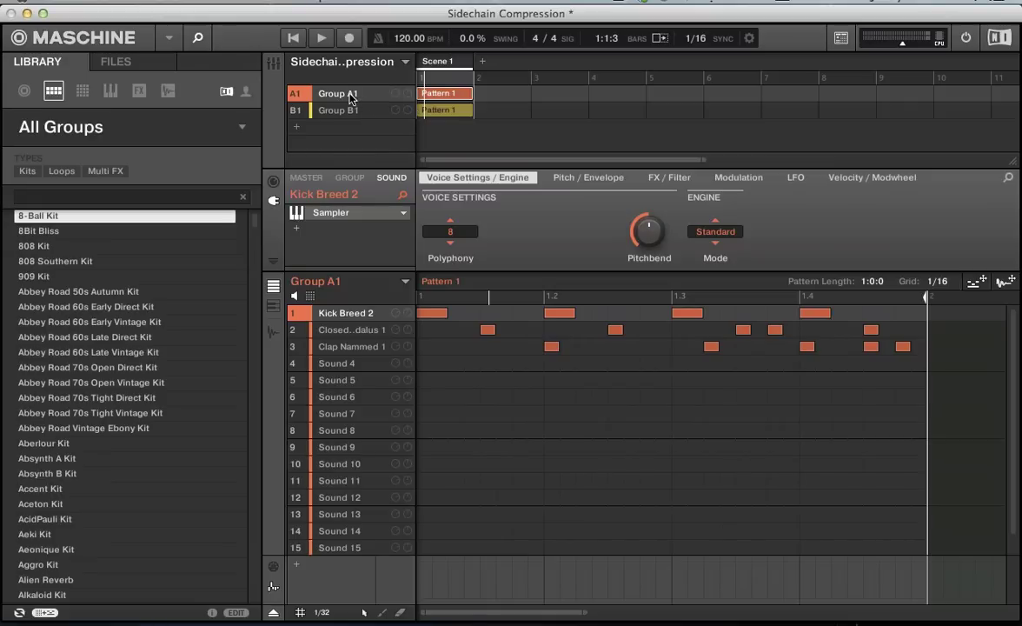
Start playback and view Group B1's Brutal Electro 2 bass notes, returning to it after checking Group A1.
key("space")
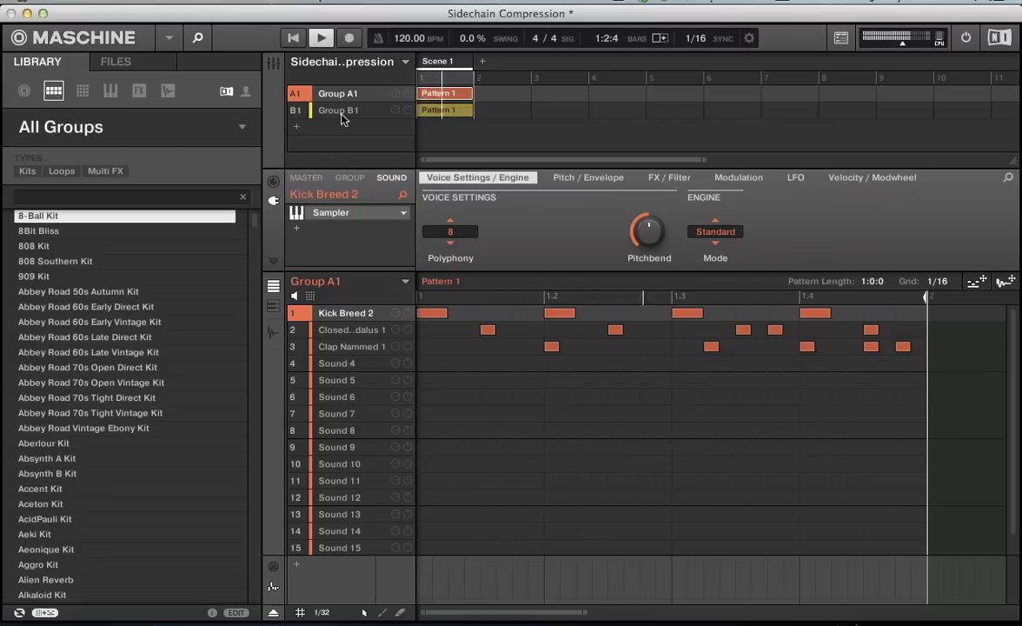
left_click(341, 113)
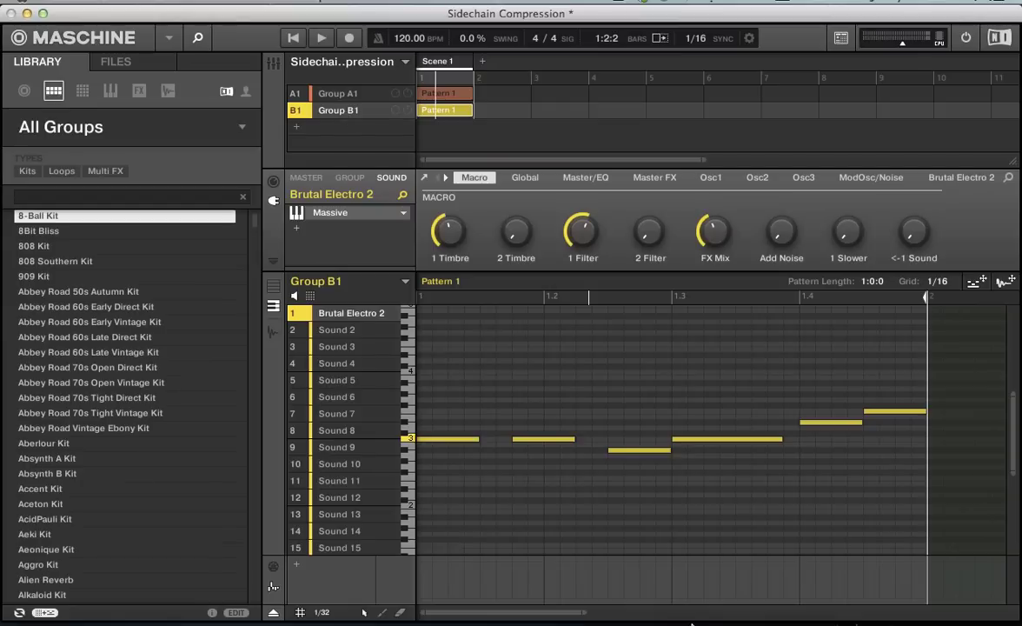
left_click(430, 439)
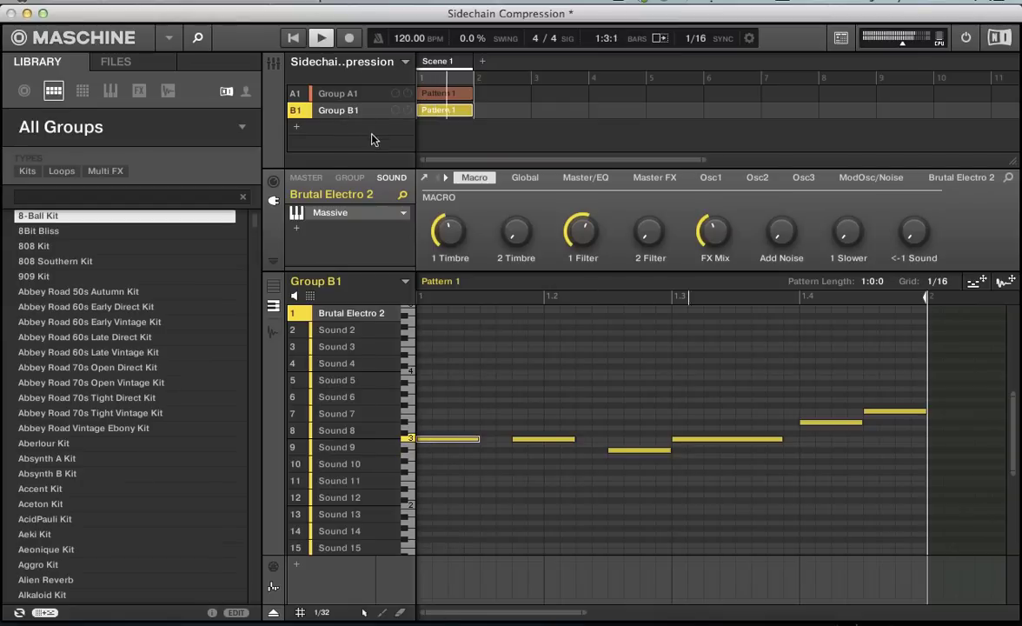
left_click_drag(449, 231, 450, 249)
left_click(339, 94)
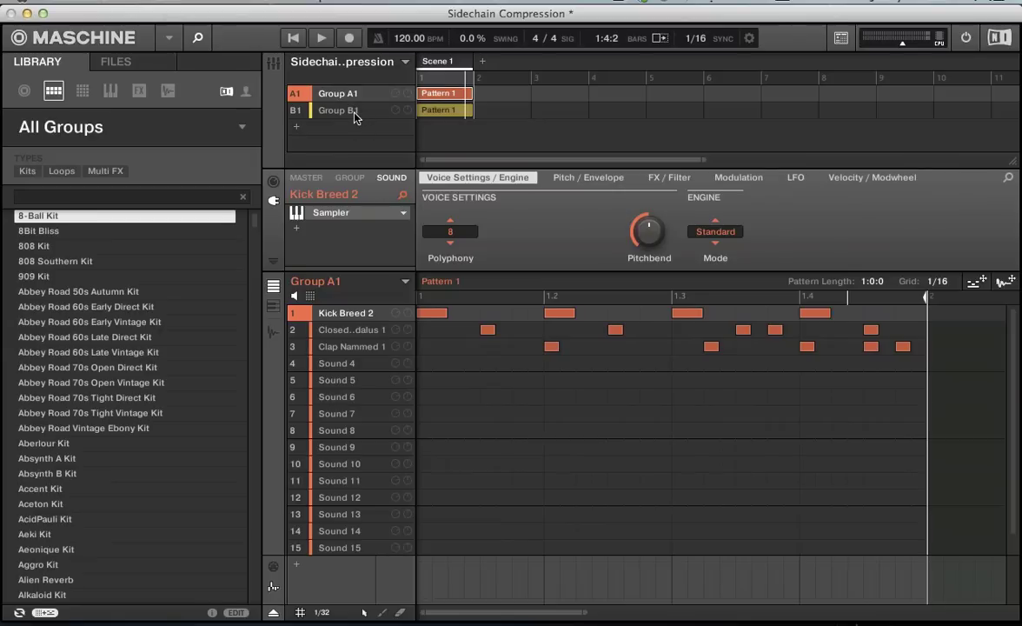
left_click(354, 111)
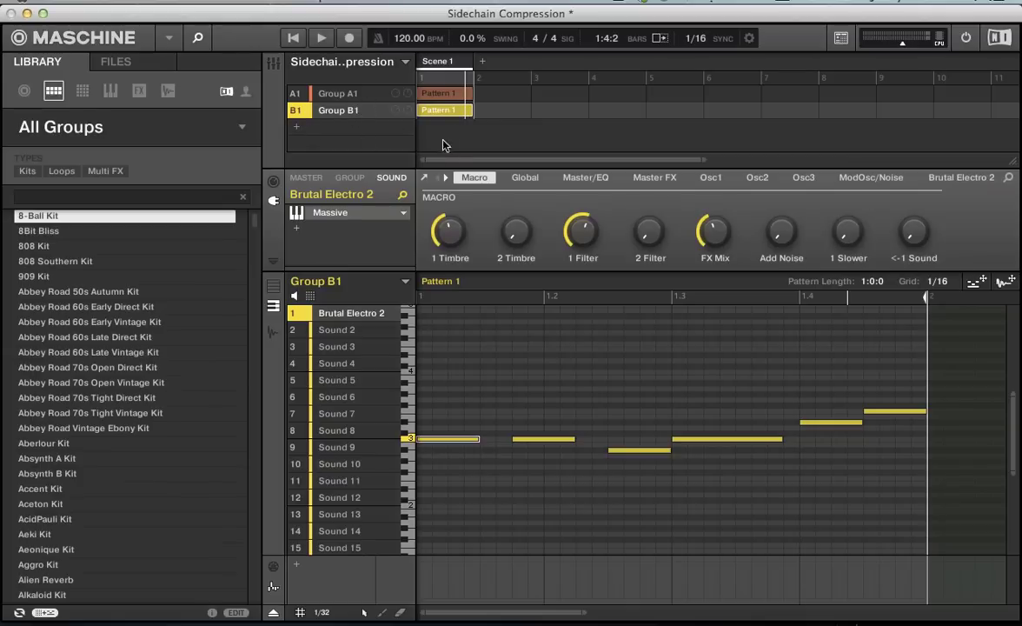
Rename Group B1 to 'Bassline'.
right_click(345, 110)
left_click(377, 282)
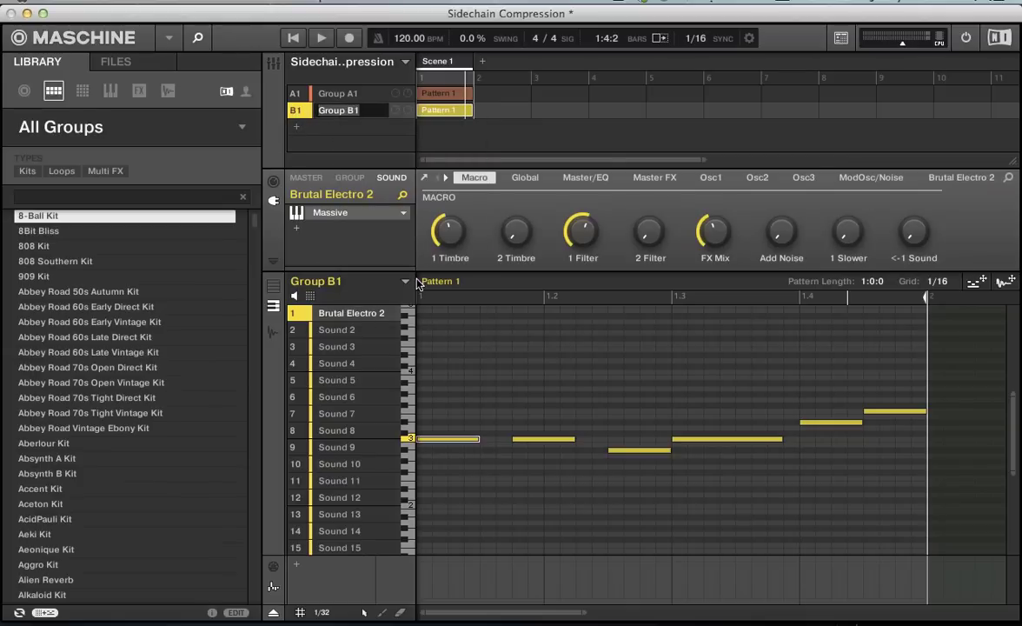
type("Bassline")
key("Return")
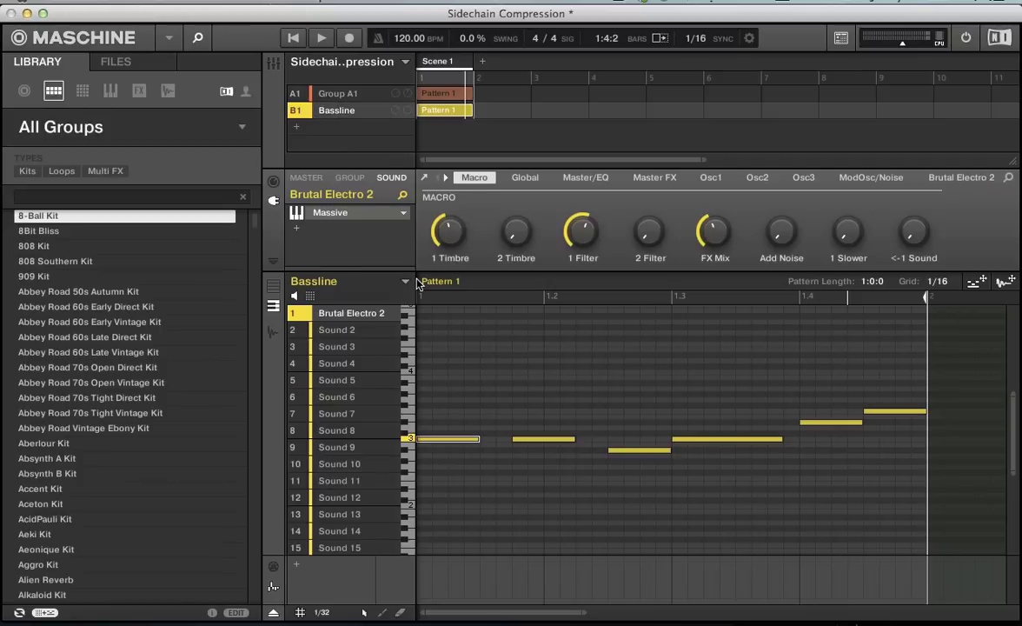
Load a Compressor onto the Brutal Electro 2 sound and view its Side-Chain Input settings.
left_click(298, 233)
left_click(355, 93)
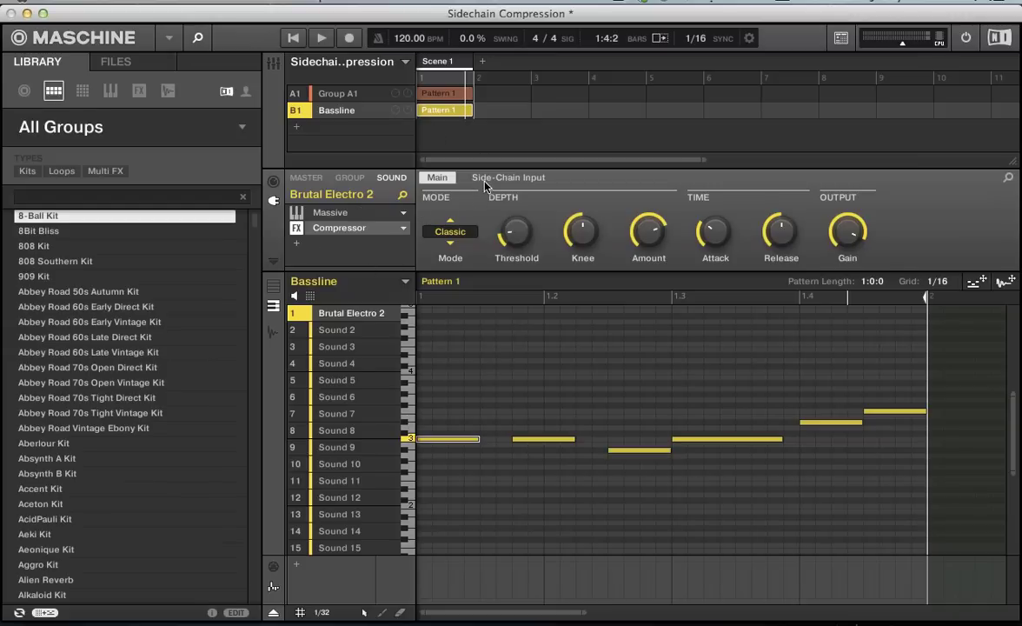
left_click(510, 179)
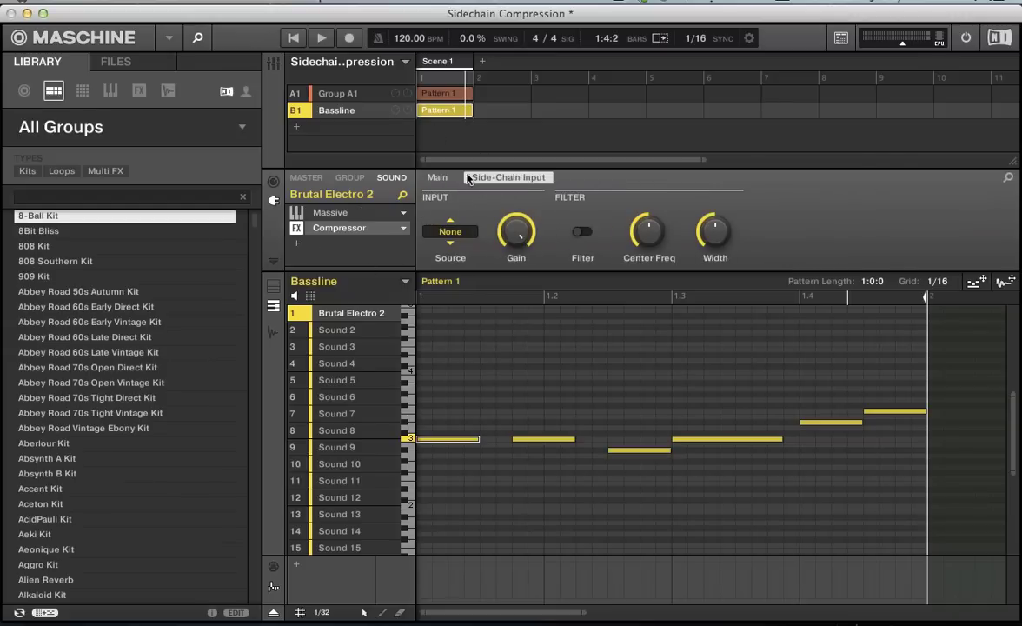
left_click(436, 178)
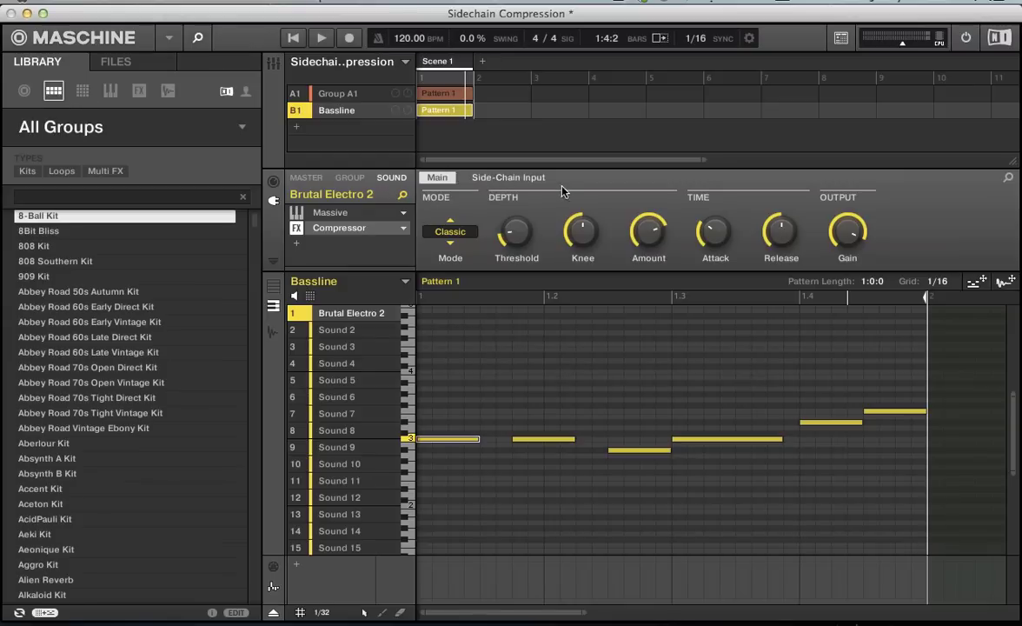
left_click(511, 179)
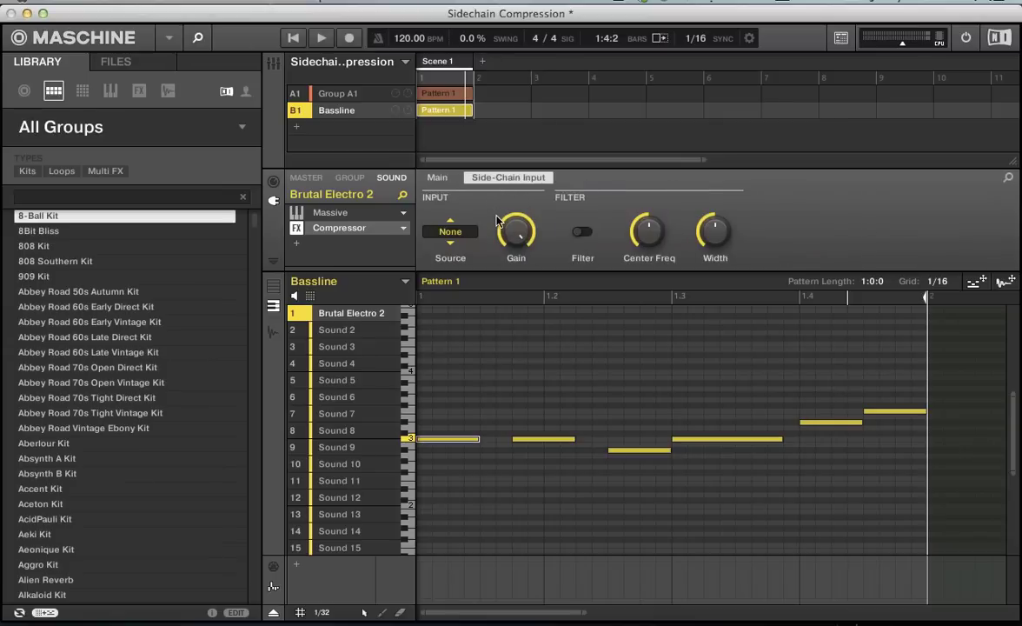
left_click(304, 178)
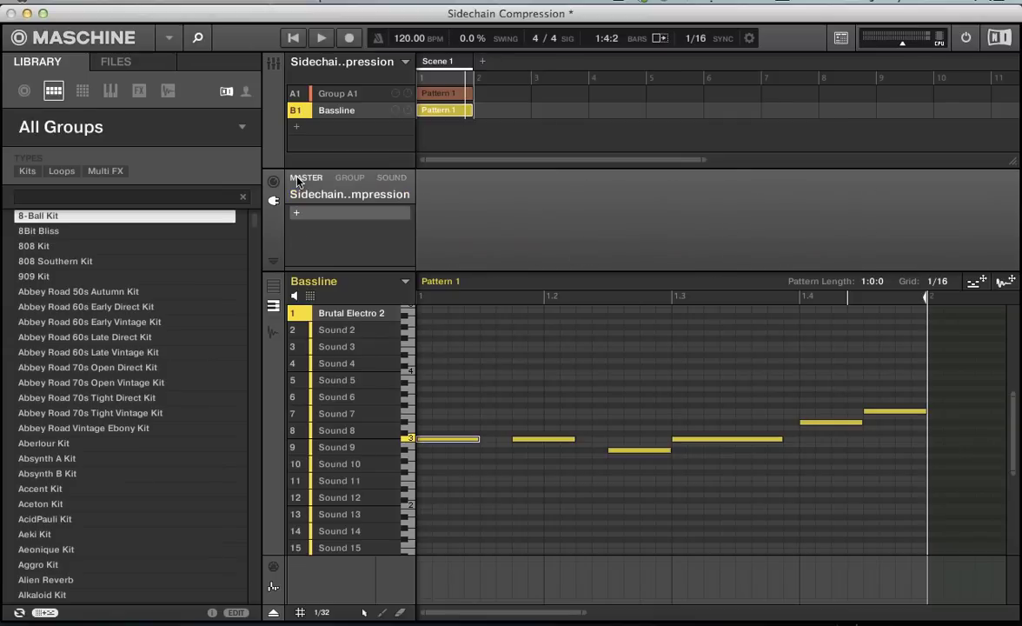
left_click(346, 178)
left_click(389, 179)
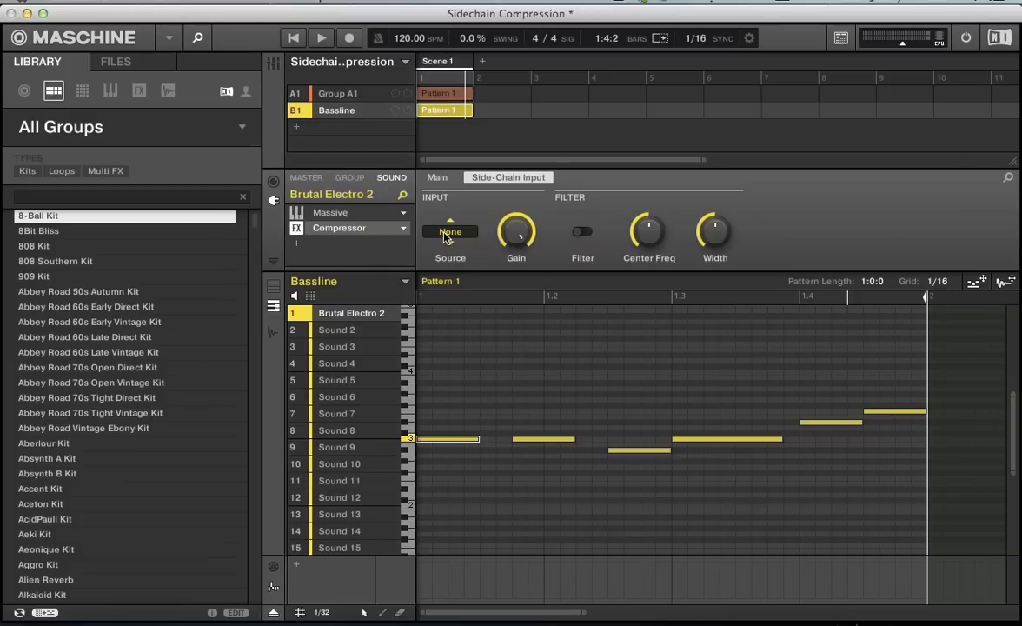
Rename Group A1's Kick Breed 2 sound to 'Kick'.
left_click(343, 96)
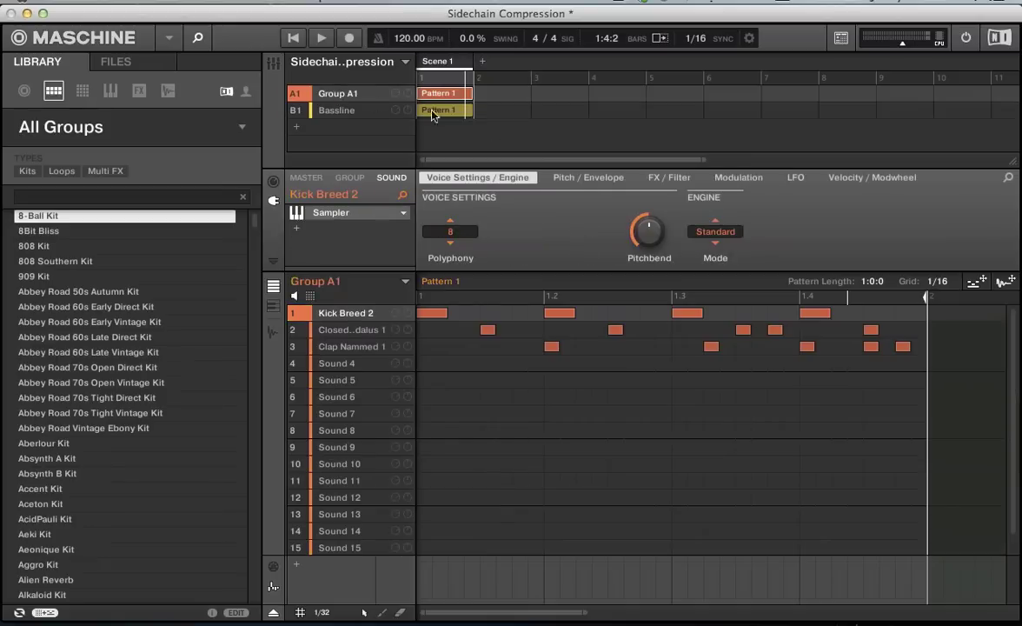
right_click(346, 320)
left_click(304, 341)
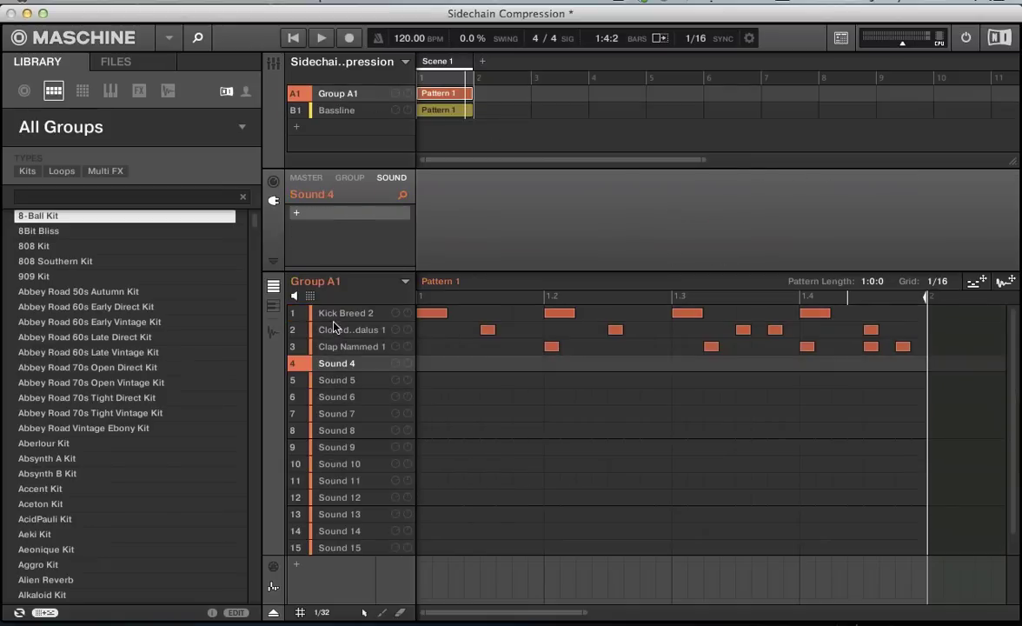
left_click(334, 315)
double_click(335, 314)
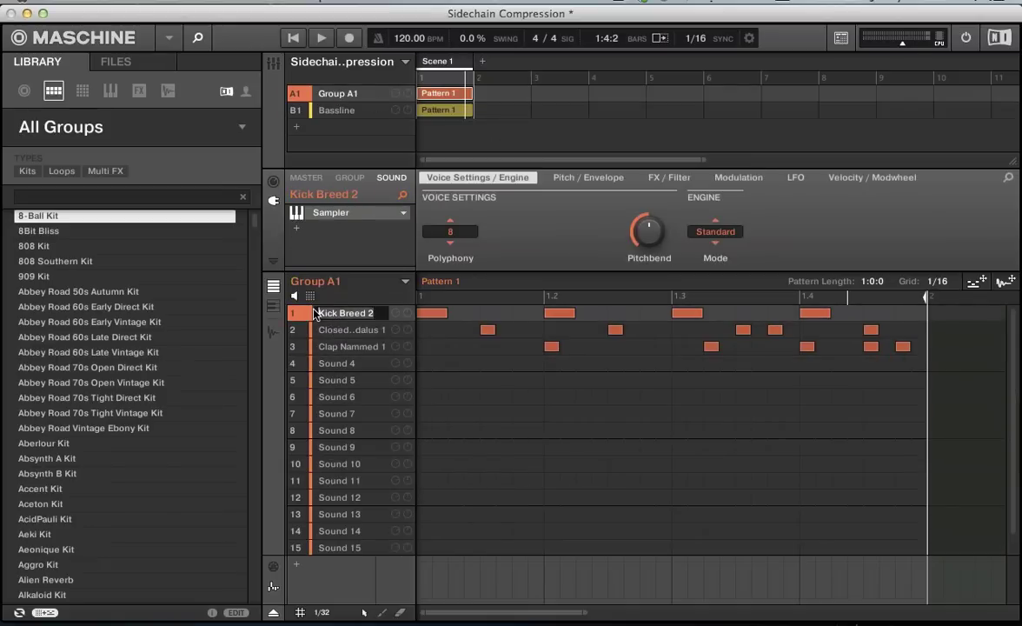
key("BackSpace")
type("Kick")
key("Return")
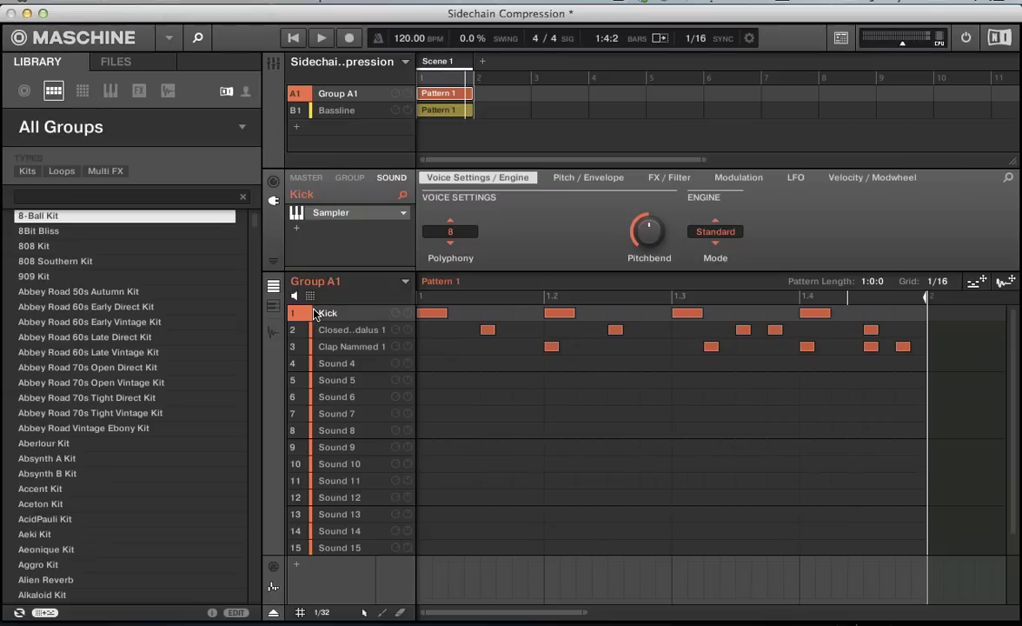
Set the Bassline compressor's side-chain source to Group A1: Kick and adjust its gain.
left_click(341, 110)
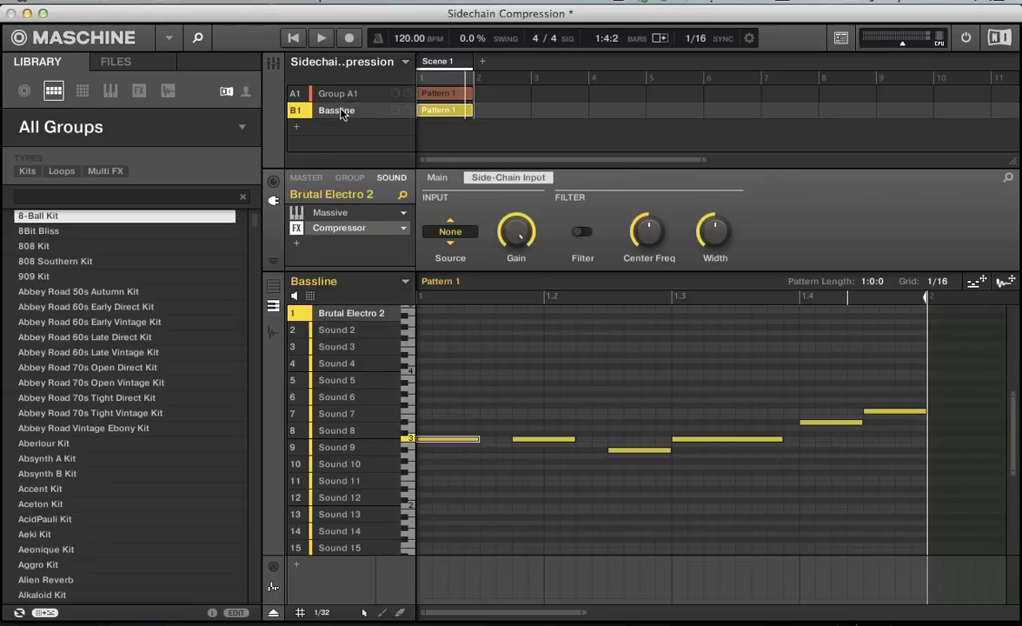
left_click(452, 232)
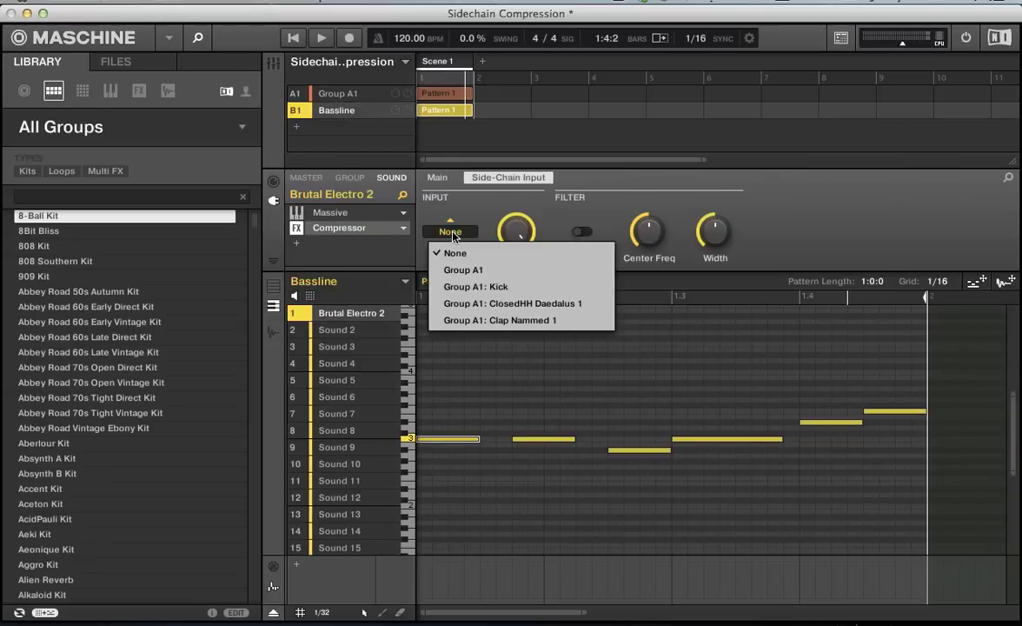
left_click(463, 290)
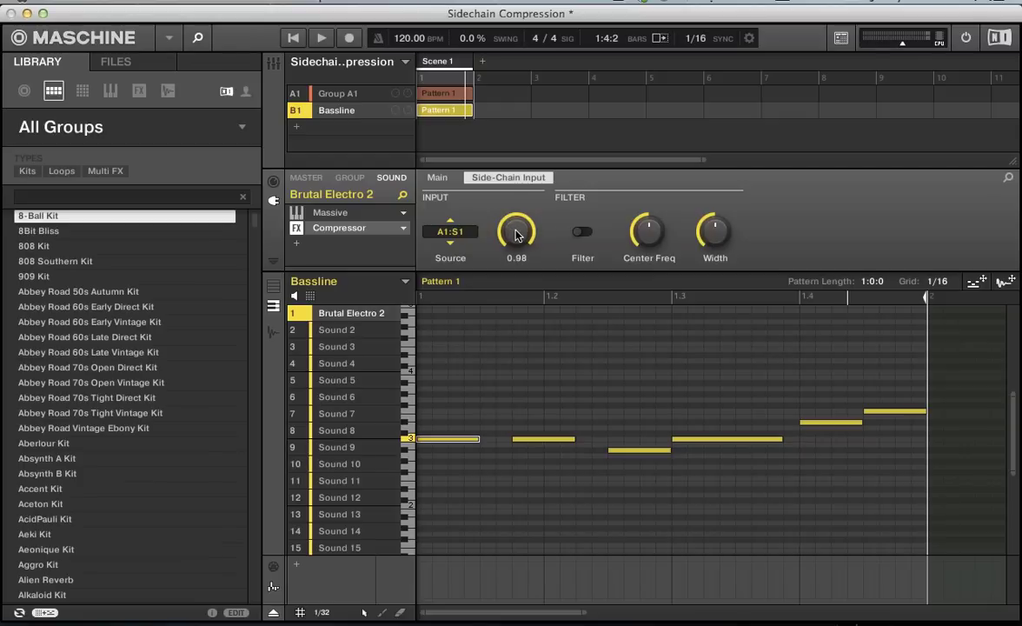
mouse_move(516, 231)
left_mouse_down()
mouse_move(516, 244)
mouse_move(516, 224)
left_mouse_up()
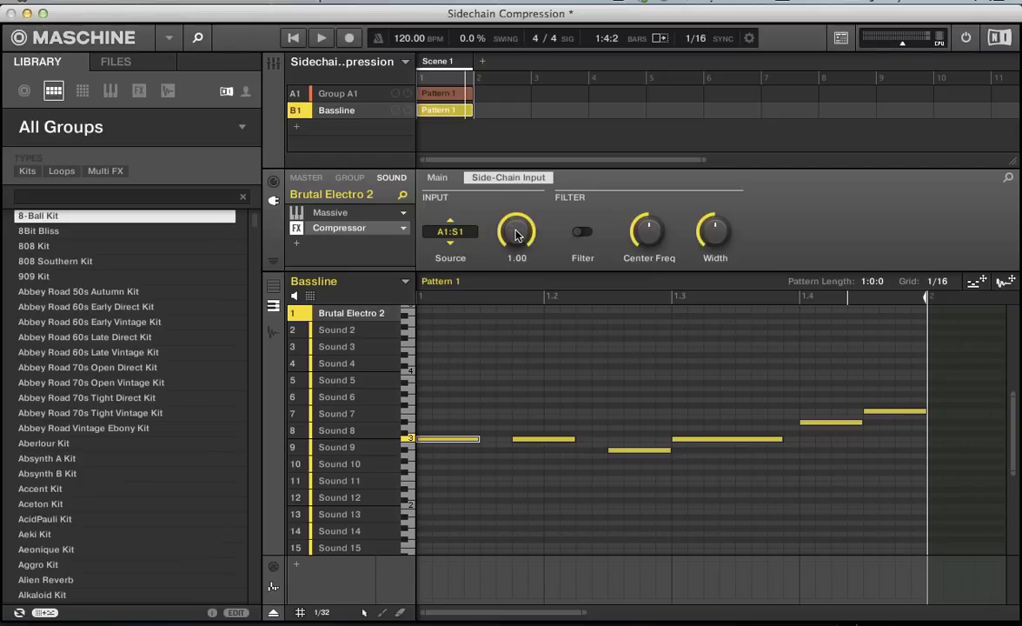
Shorten the compressor attack, set release near 48.8 ms and lower threshold to -1.6 dB.
left_click(438, 178)
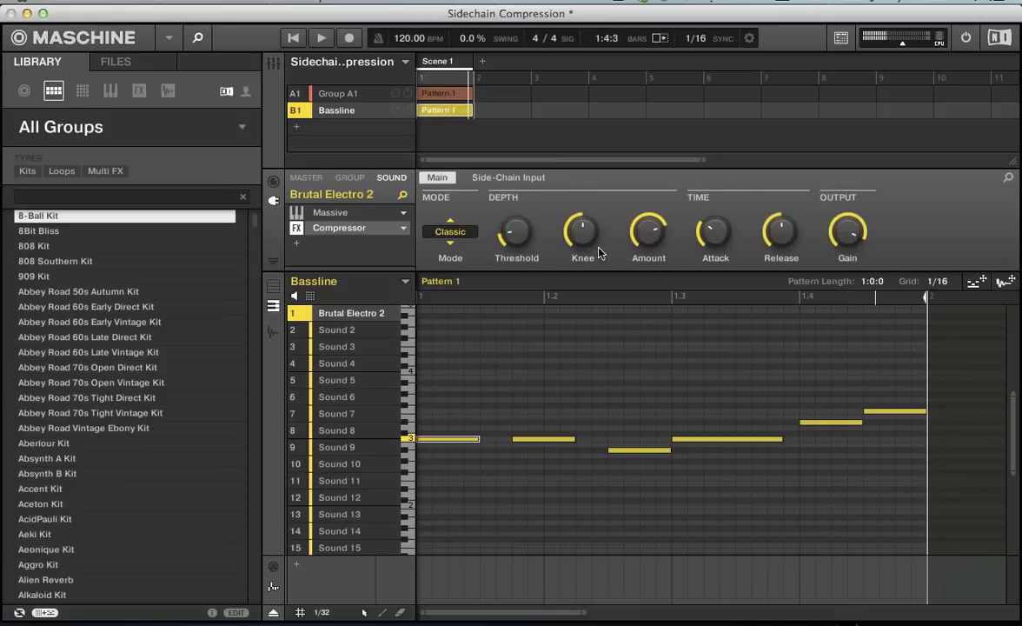
mouse_move(715, 242)
left_click_drag(714, 241, 715, 255)
left_click_drag(776, 229, 779, 231)
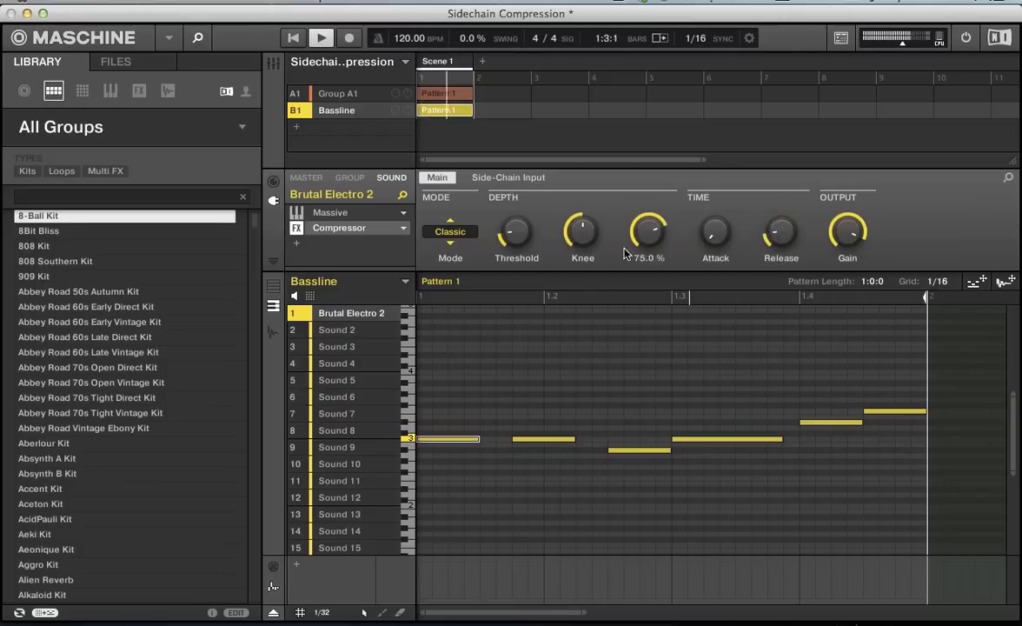
left_click_drag(514, 229, 514, 235)
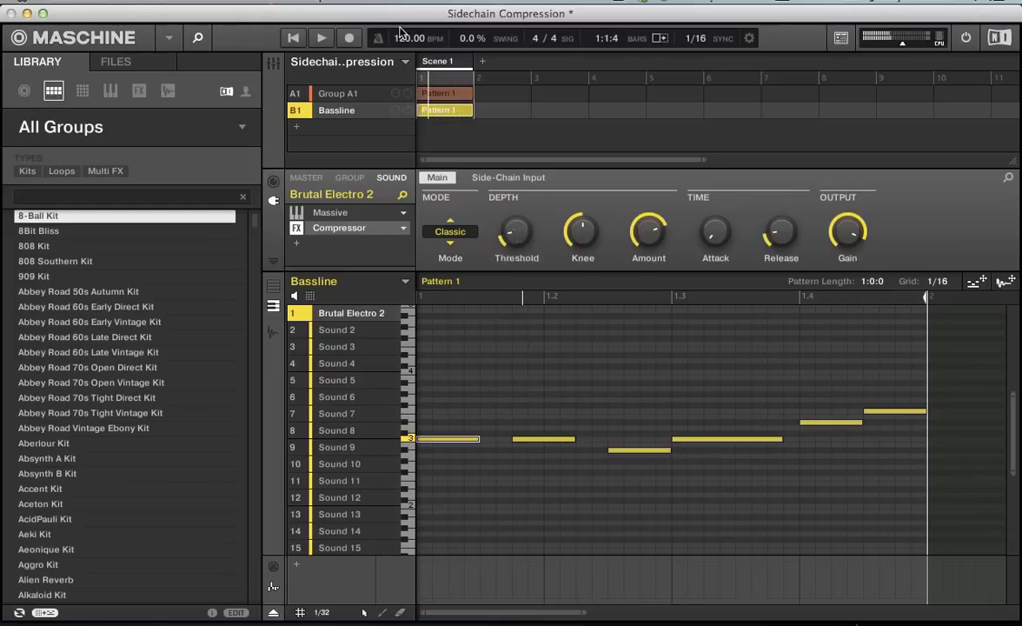
Copy the Kick and paste it into Group A1's empty Sound 4 slot, then view the Bassline compressor's Side-Chain Input.
left_click(351, 95)
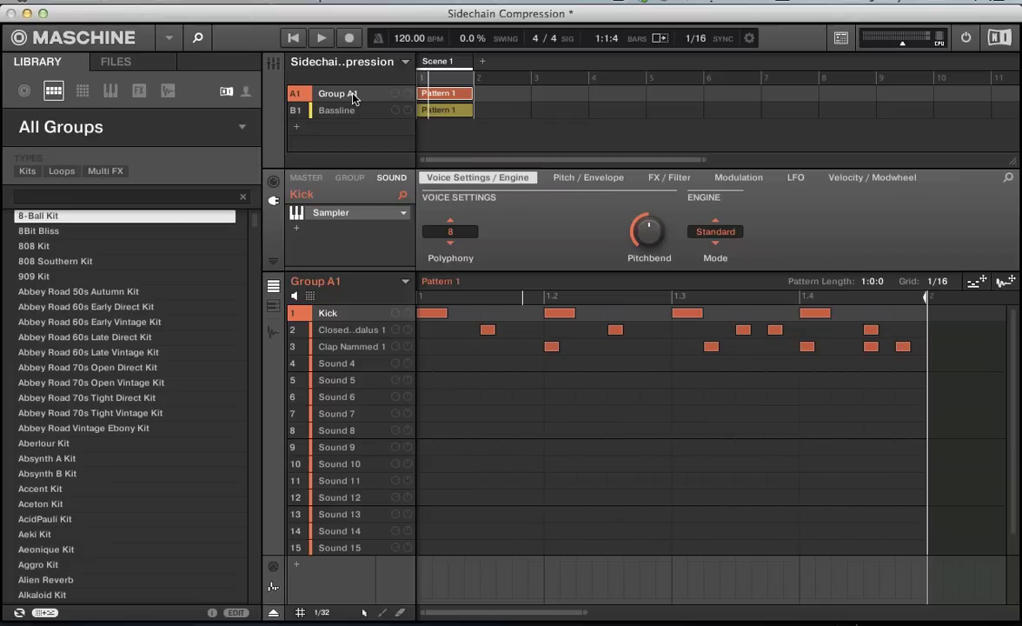
right_click(338, 317)
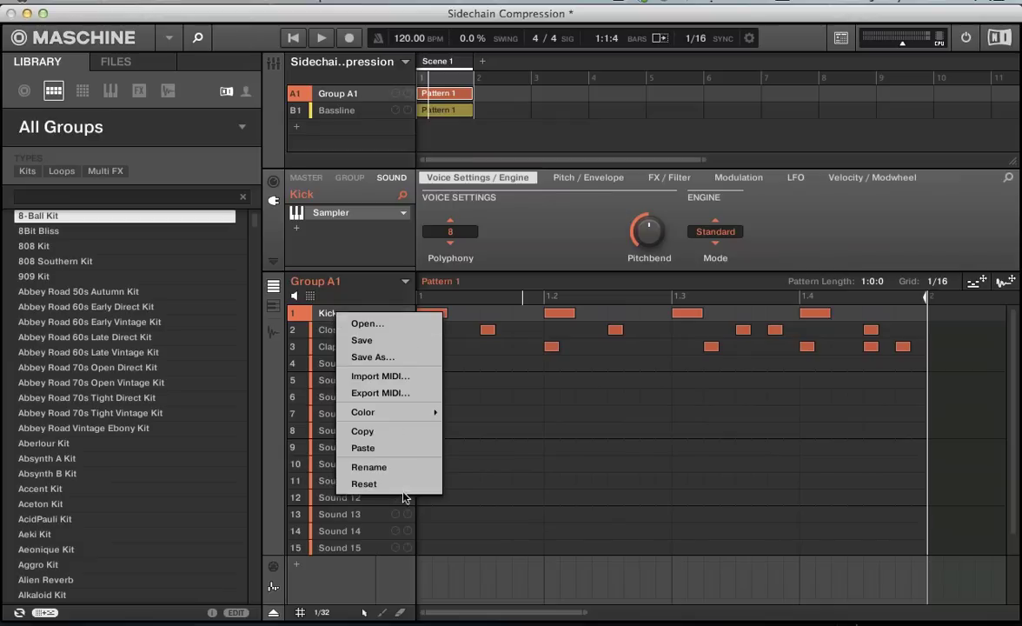
left_click(362, 431)
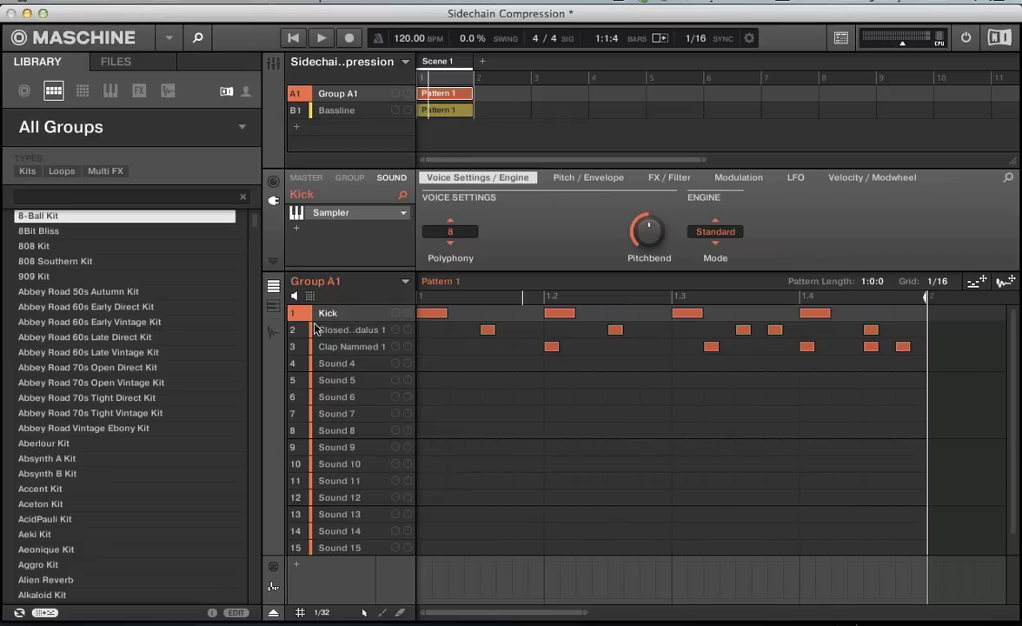
left_click(331, 364)
right_click(338, 363)
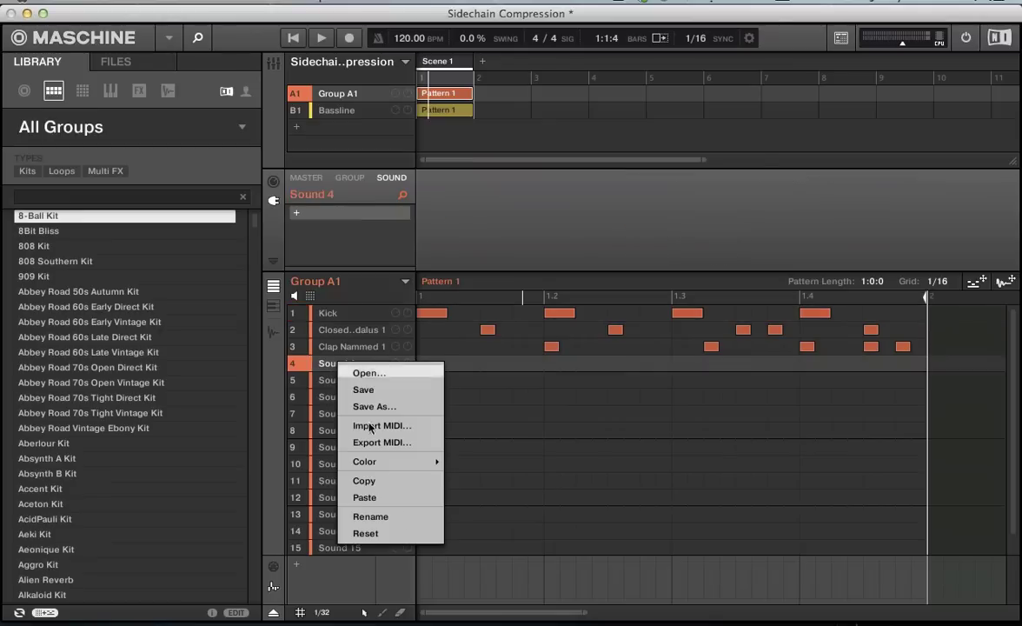
left_click(362, 498)
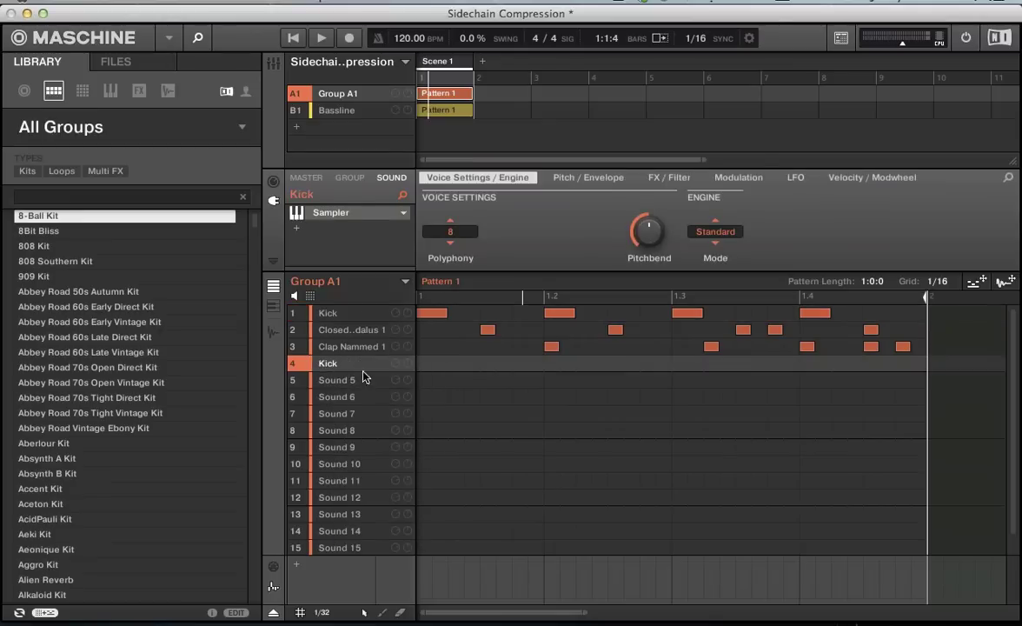
left_click(354, 109)
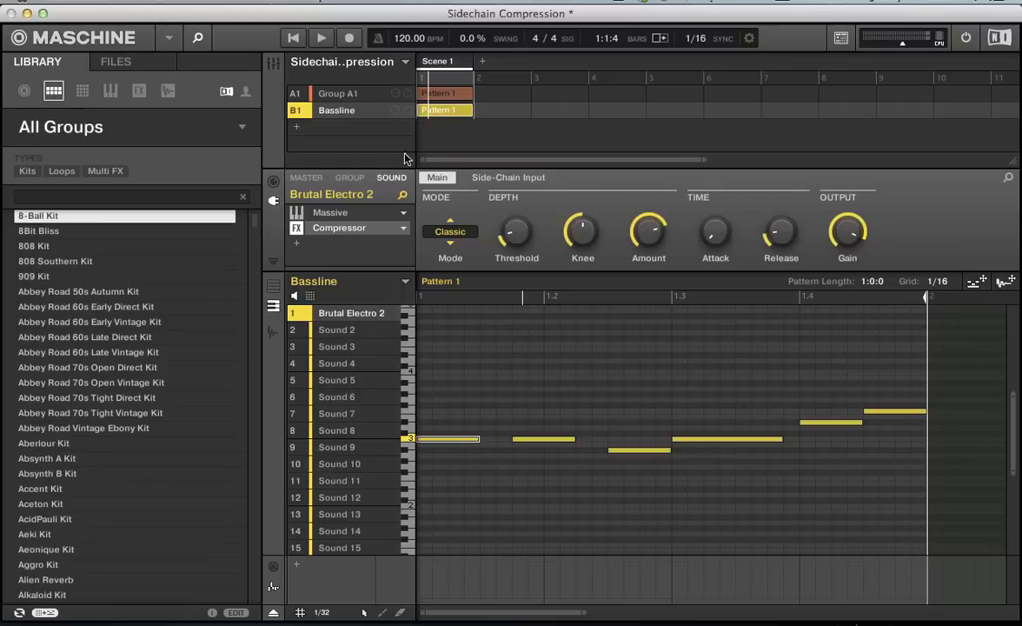
left_click(509, 177)
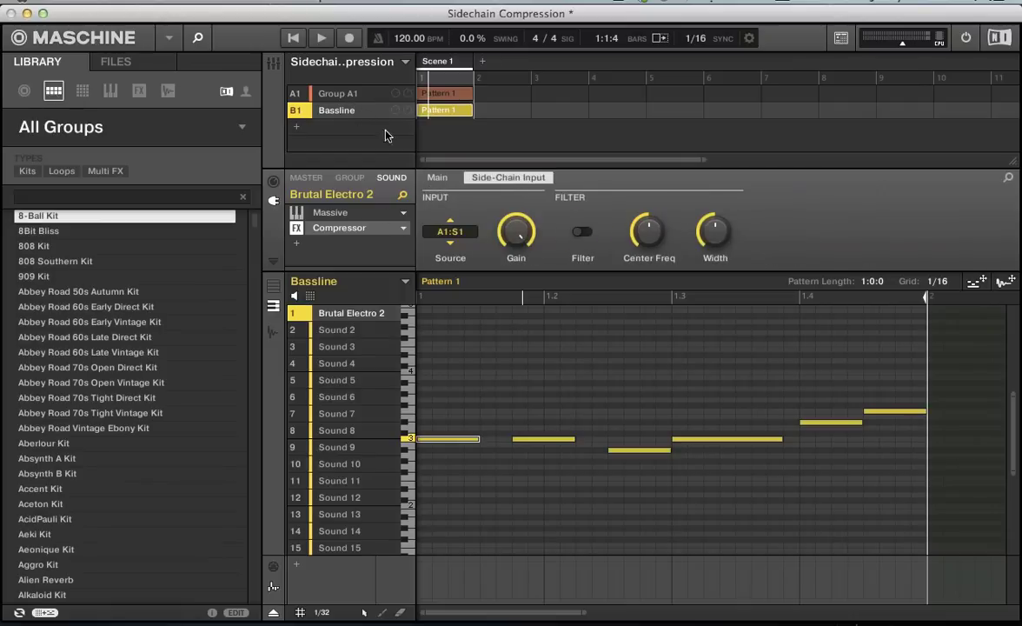
Rename Group A1's slot 4 sound to 'sidechain'.
left_click(320, 93)
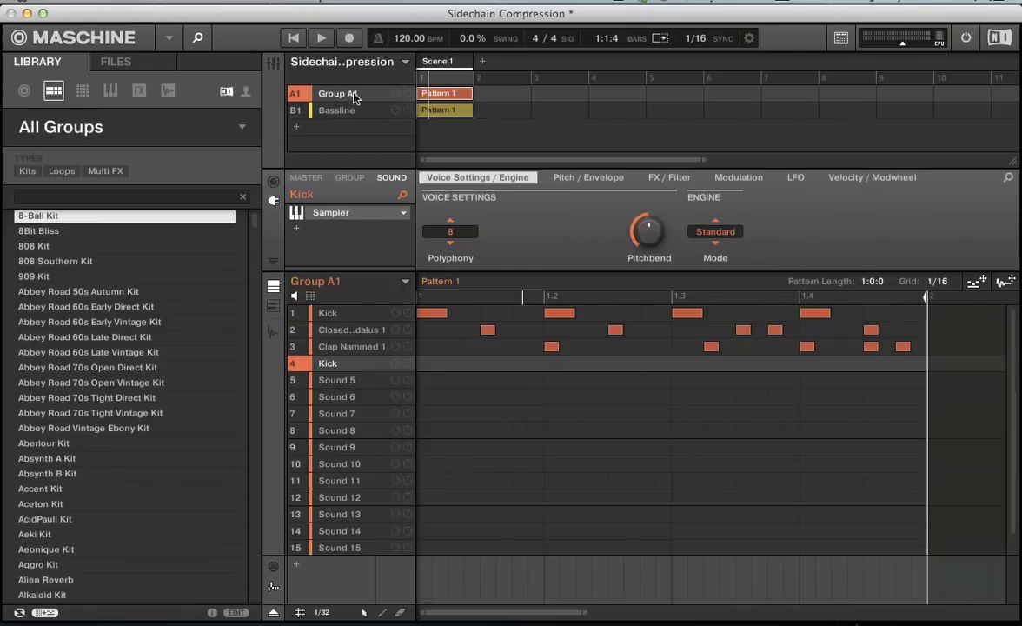
right_click(336, 363)
left_click(356, 517)
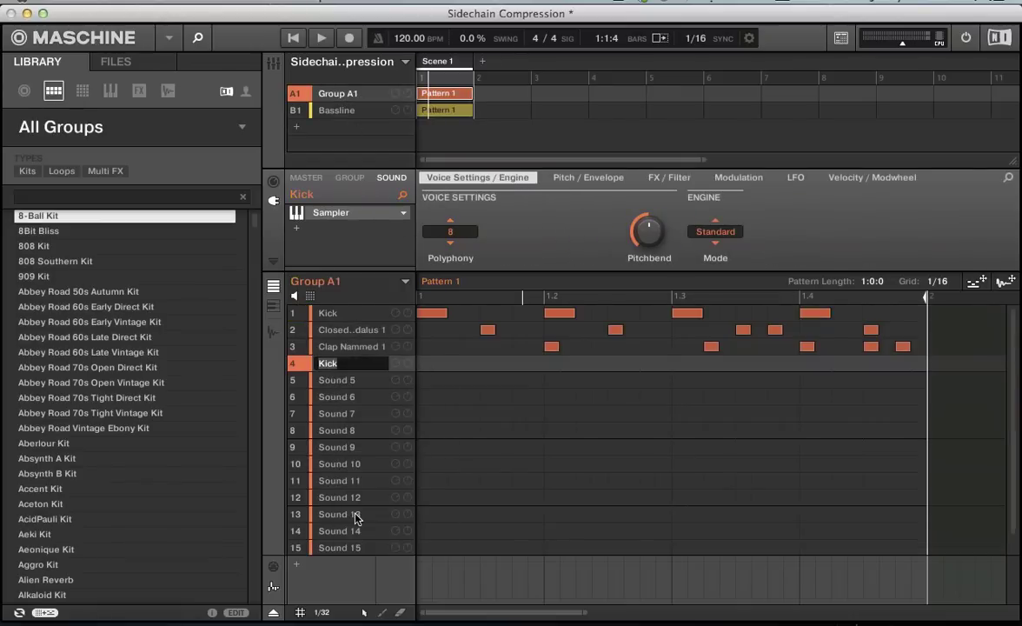
type("sidechain")
key("BackSpace")
key("BackSpace")
key("BackSpace")
key("BackSpace")
key("BackSpace")
key("BackSpace")
key("BackSpace")
key("Return")
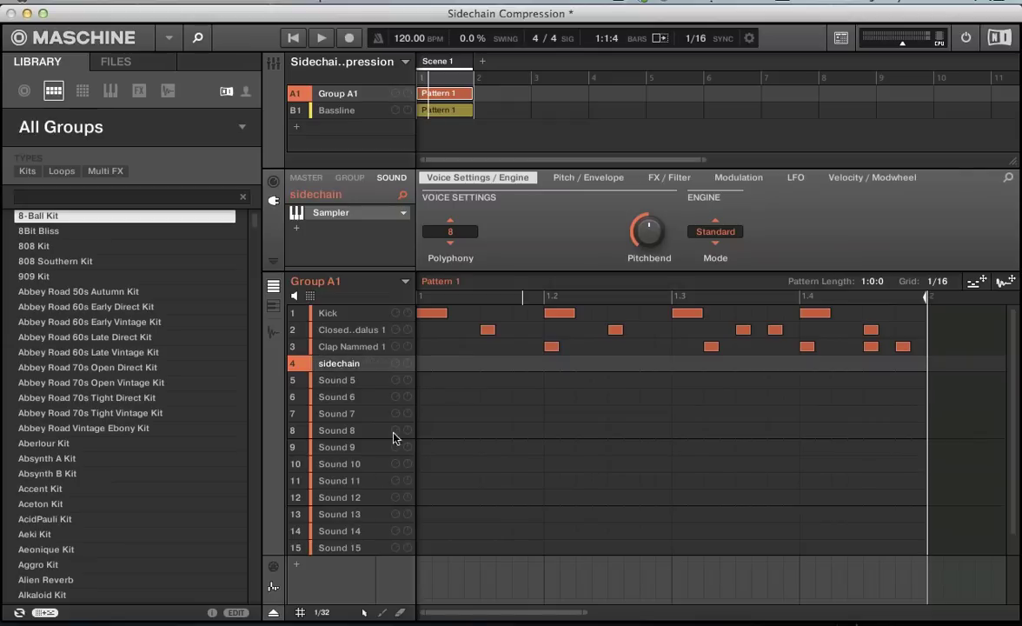
Add sidechain steps on beats 1, 1.2, 1.3 and 1.4.
left_click(424, 363)
left_click(551, 364)
left_click(679, 363)
left_click(807, 363)
left_click_drag(822, 352, 452, 373)
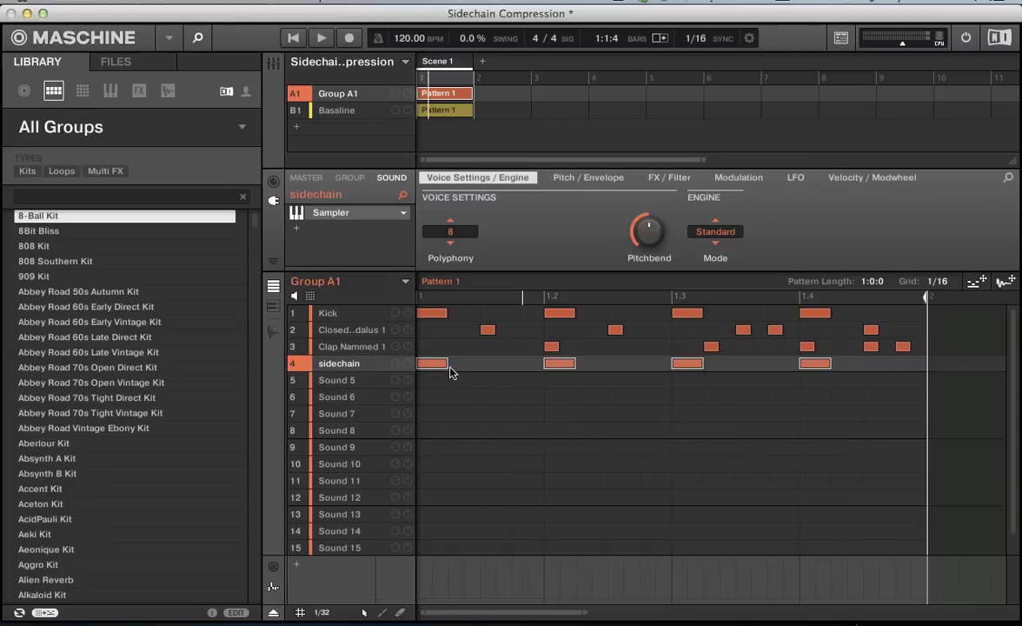
Set the Bassline compressor's side-chain source to Group A1: sidechain and start playback.
left_click(349, 111)
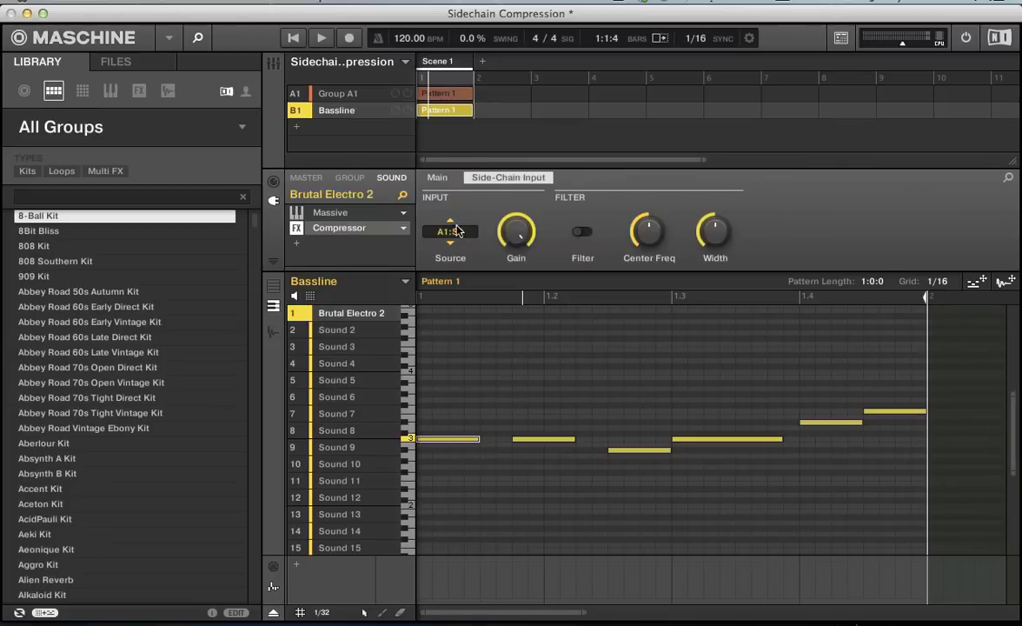
left_click(454, 232)
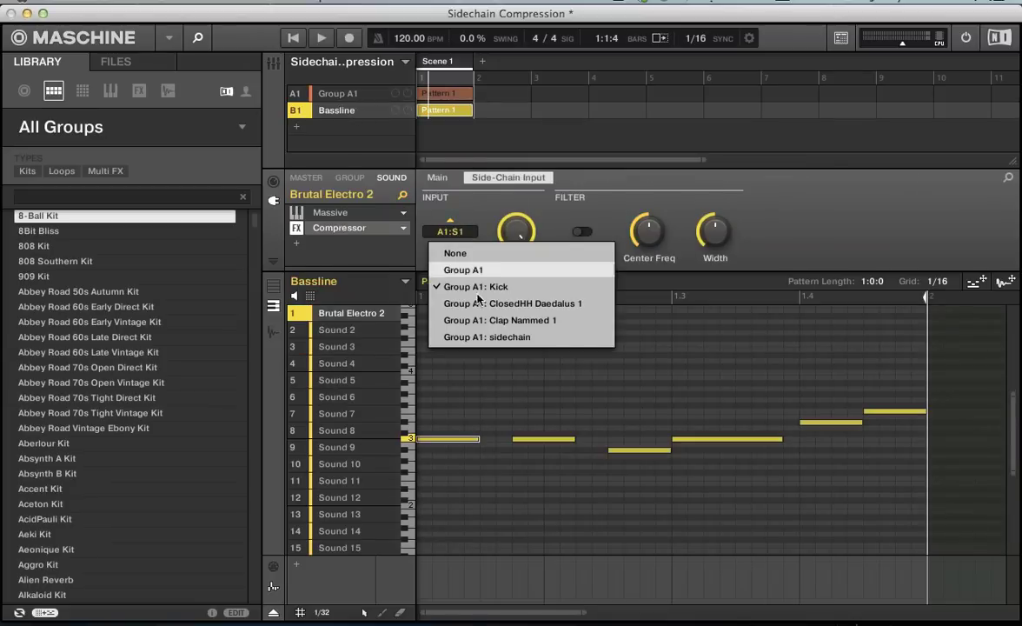
left_click(477, 340)
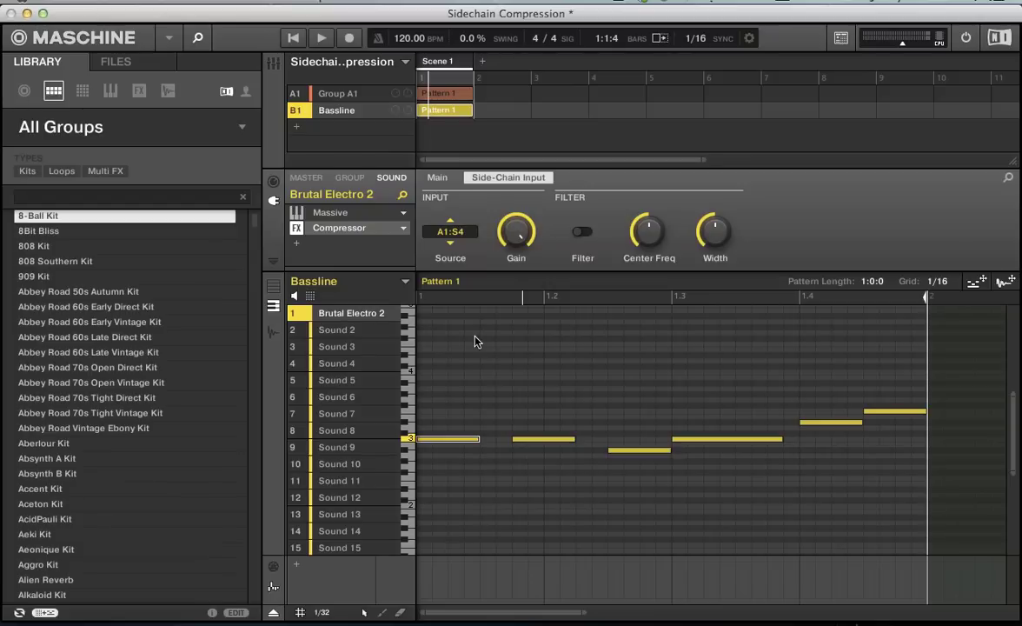
key("space")
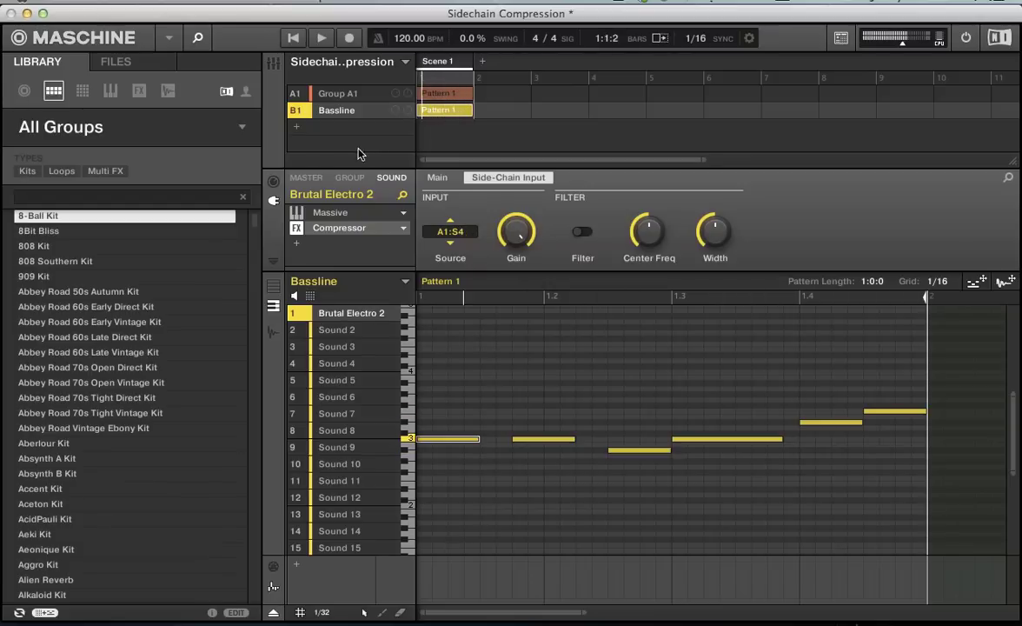
Show Group A1 in the Mixer and open the output routing for channel 4 (sidechain).
left_click(352, 101)
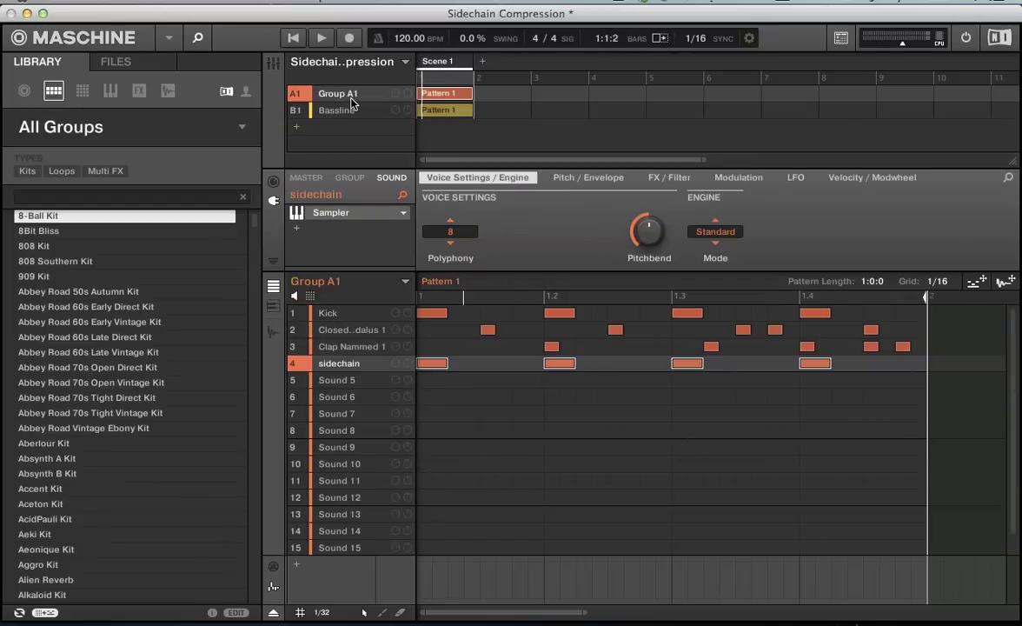
key("super+m")
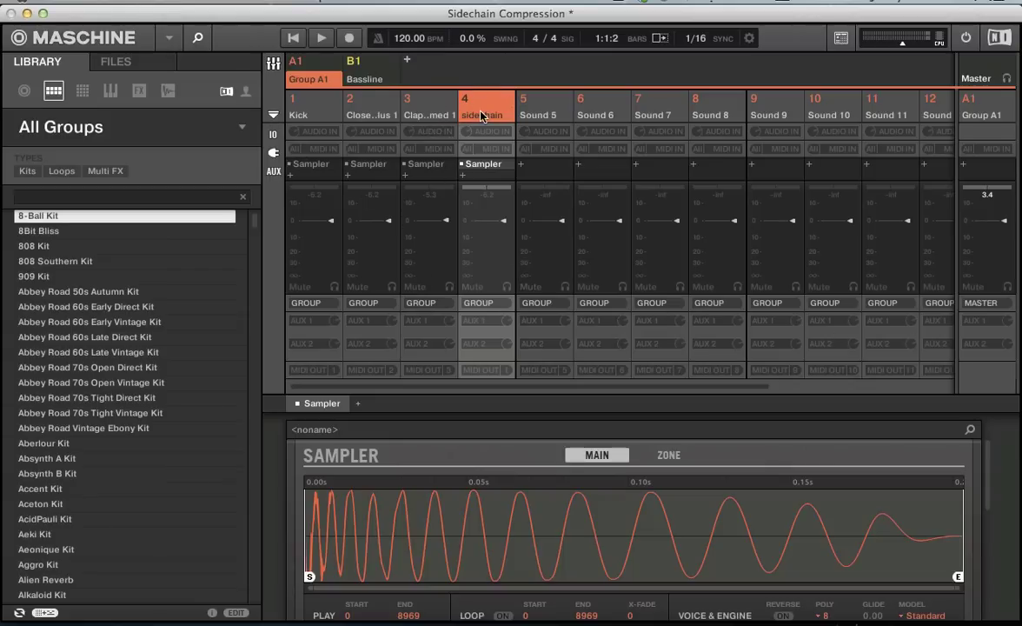
left_click(487, 302)
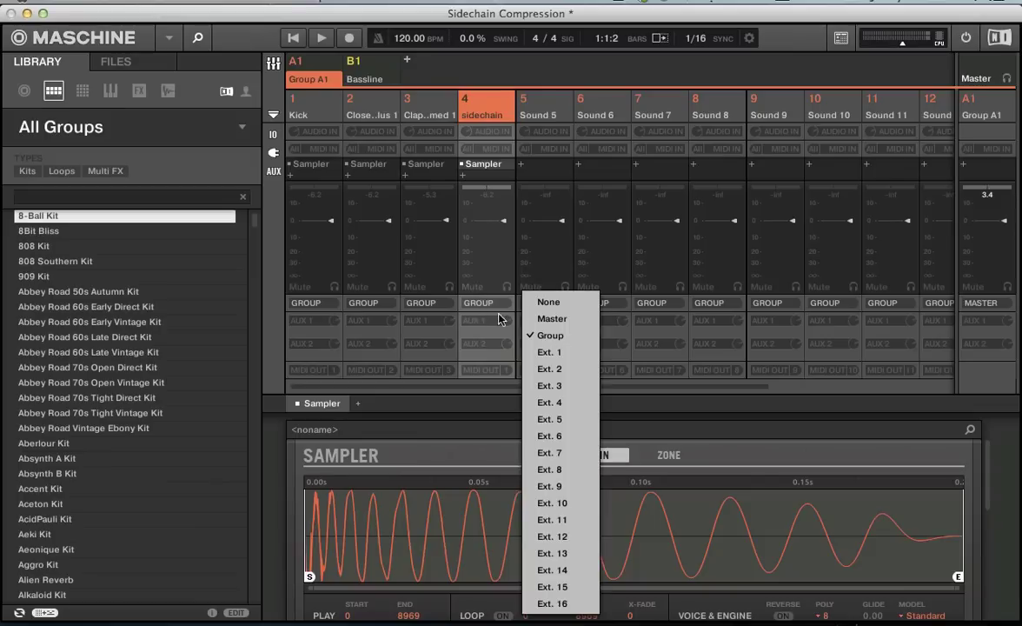
Route the sidechain sound's output to None and return to the arrange view.
left_click(535, 303)
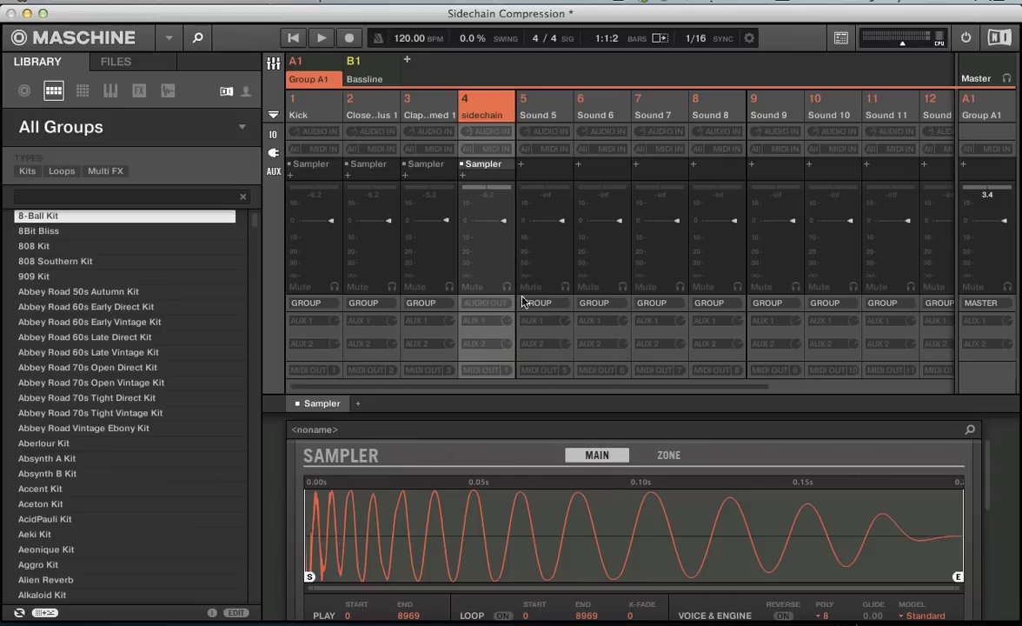
left_click(366, 69)
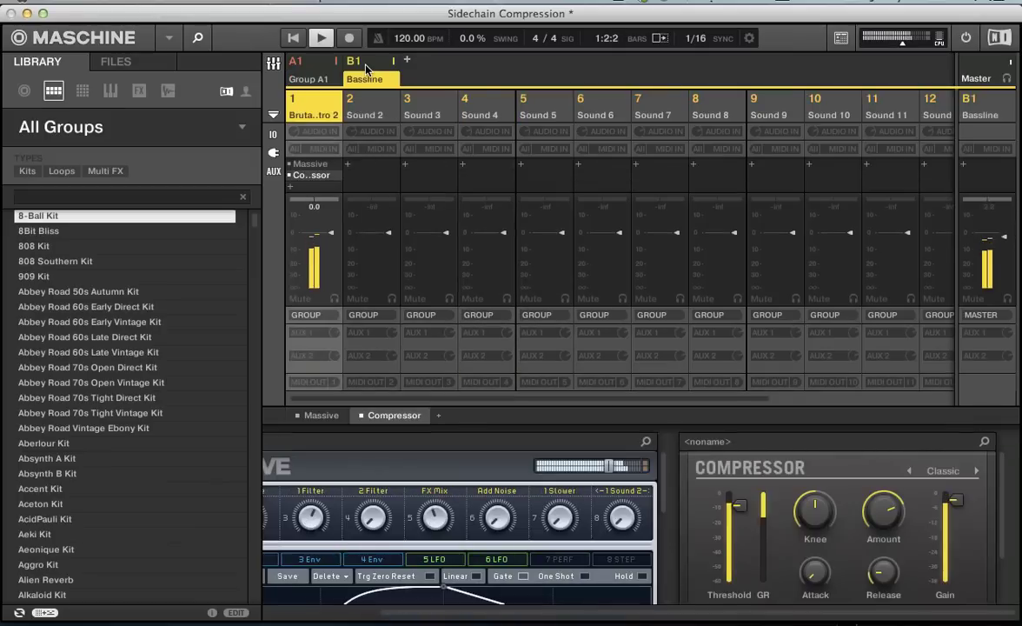
key("super+m")
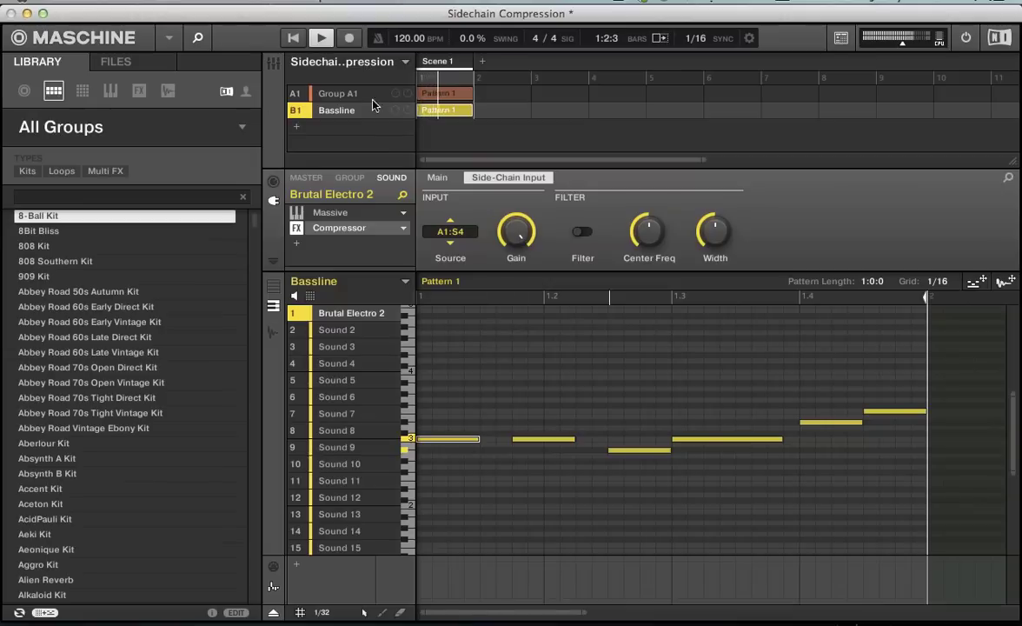
Mute Group A1's Kick, ClosedHH Daedalus 1 and Clap Nammed 1 sounds.
left_click(337, 91)
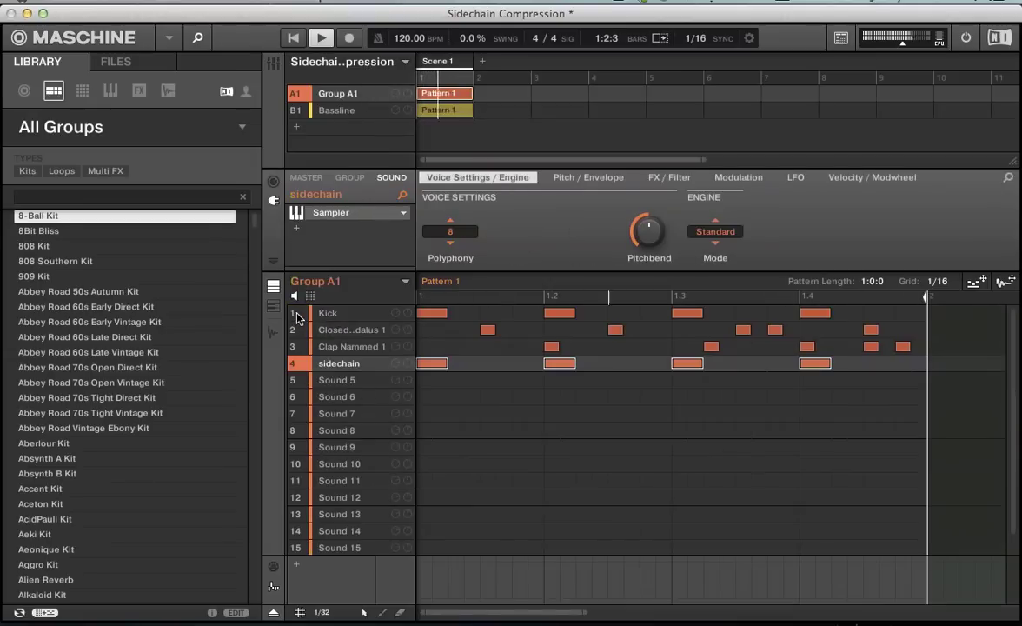
left_click(293, 313)
left_click(293, 330)
left_click(293, 346)
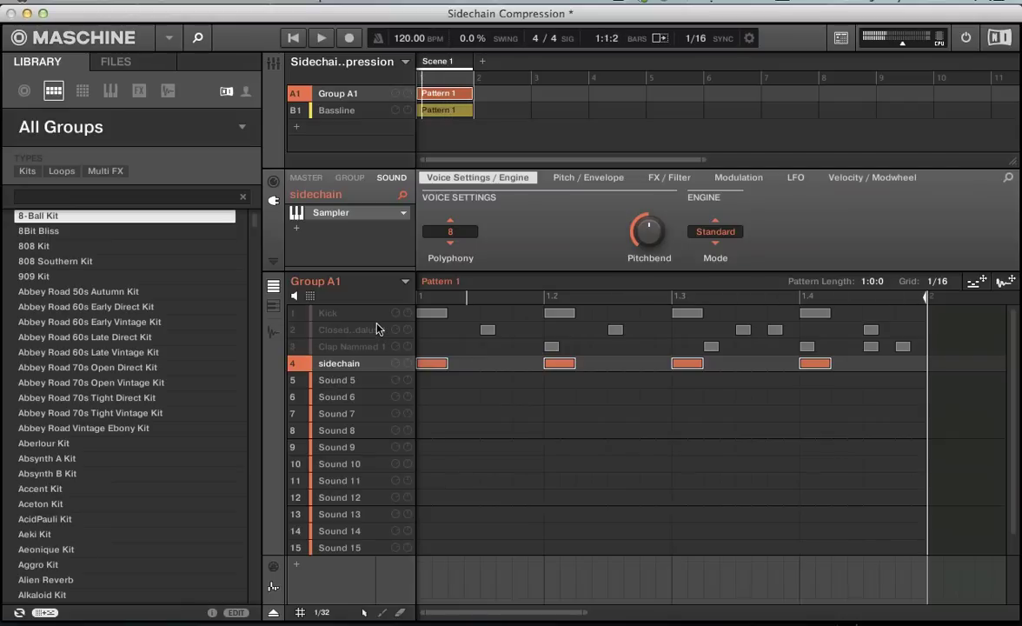
Add an empty Group C1 and unmute Group A1's ClosedHH Daedalus 1 and Clap Nammed 1.
left_click(296, 130)
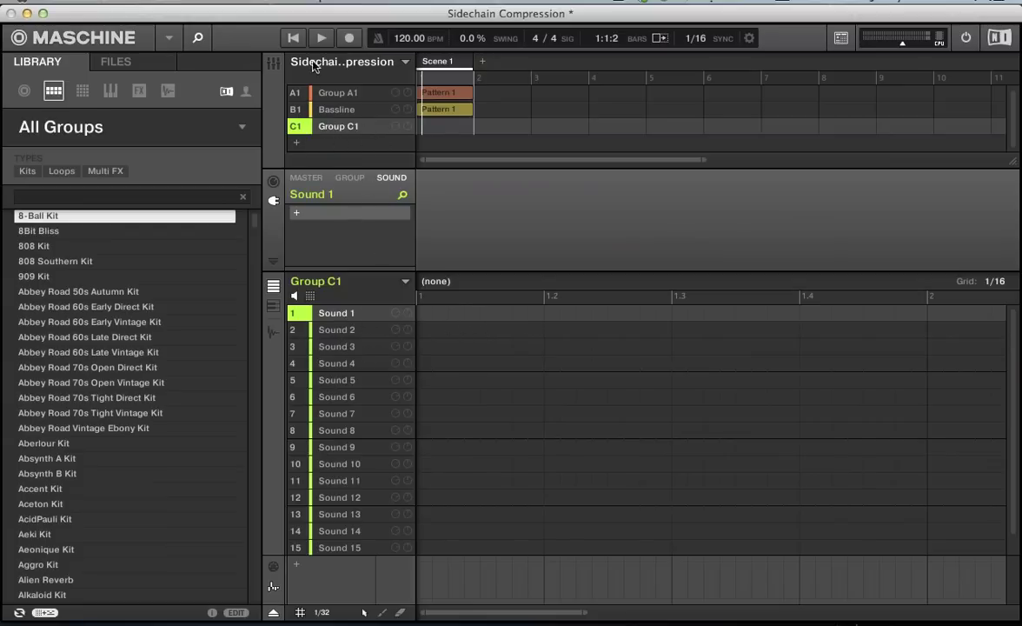
left_click(328, 99)
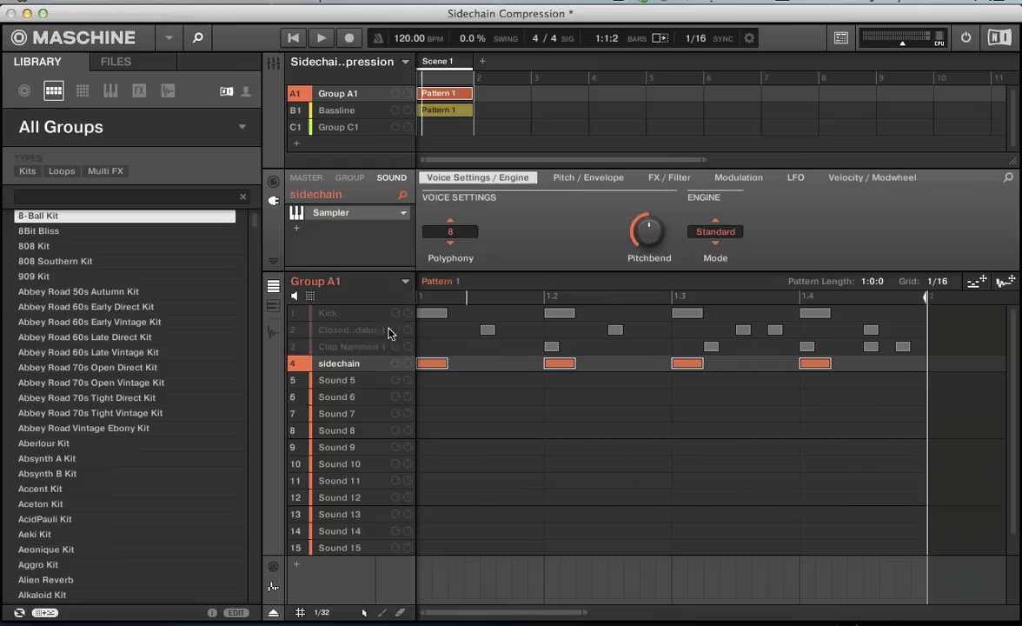
left_click(296, 330)
left_click(296, 346)
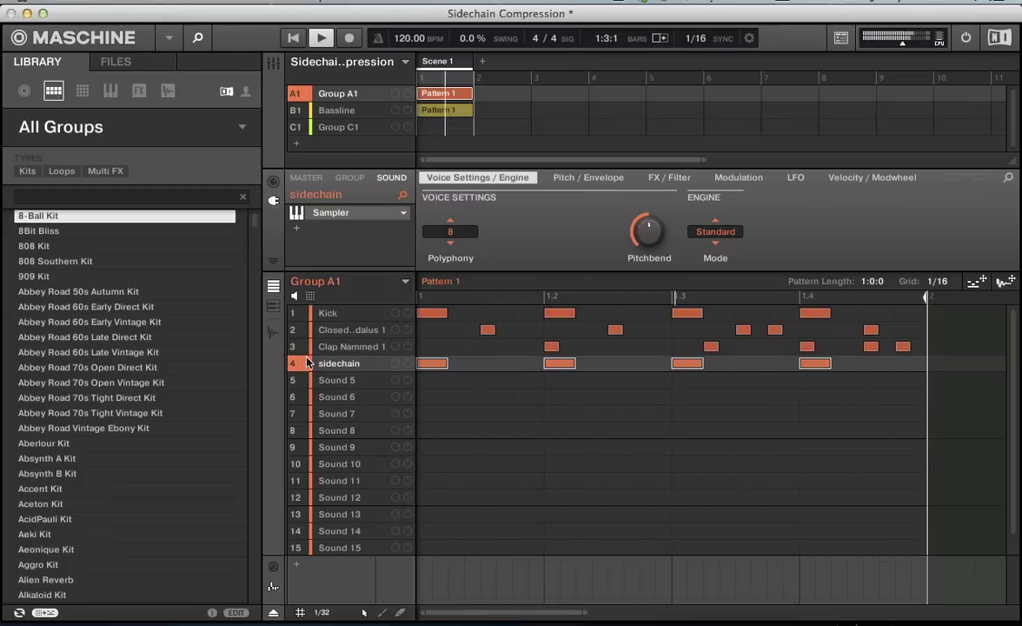
Set the Bassline compressor's side-chain source to None.
left_click(336, 109)
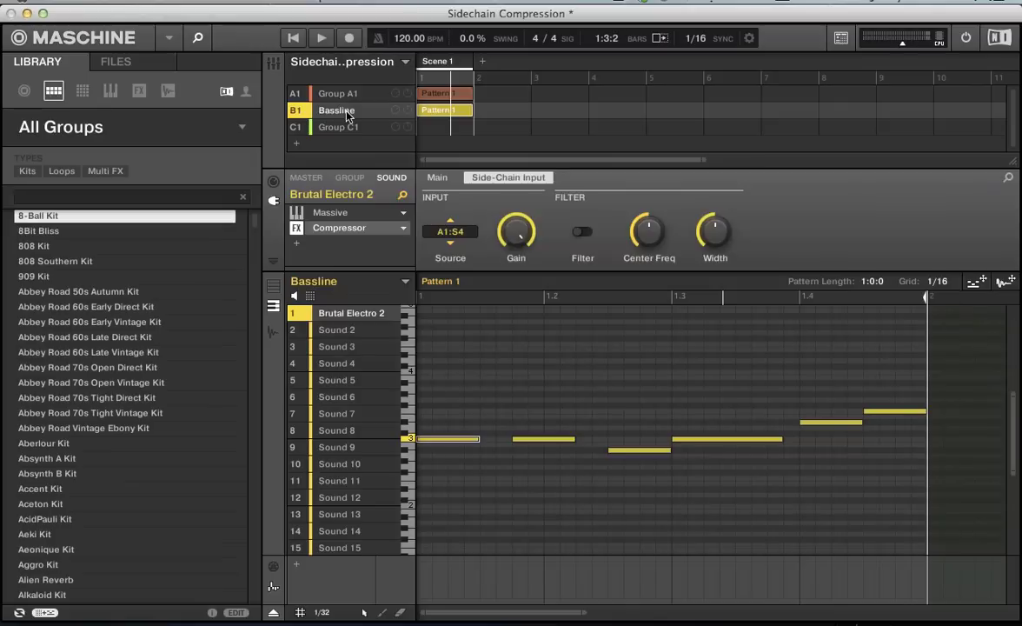
left_click(450, 231)
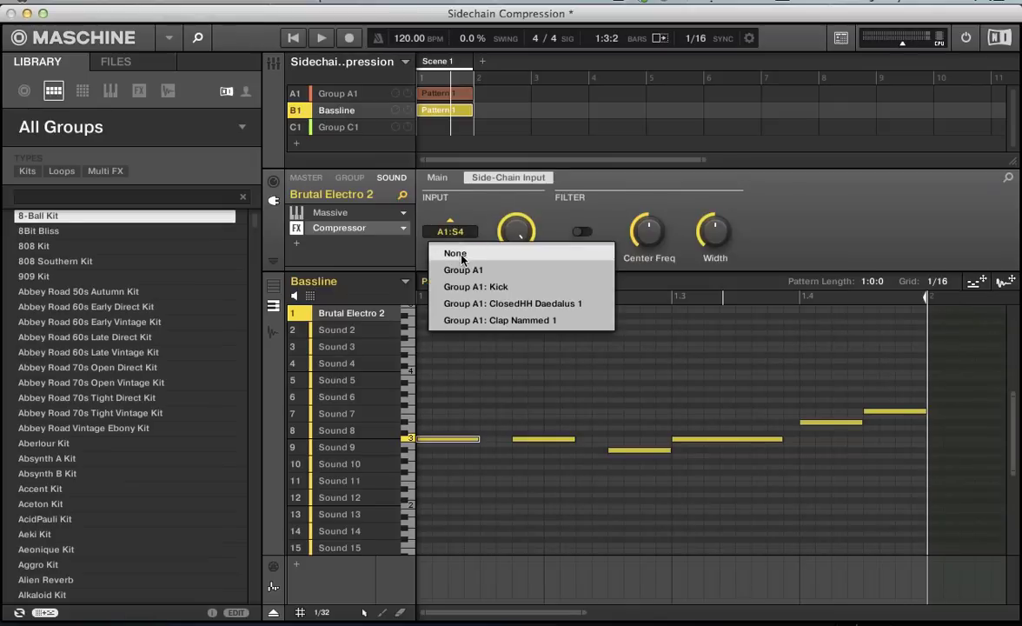
left_click(461, 257)
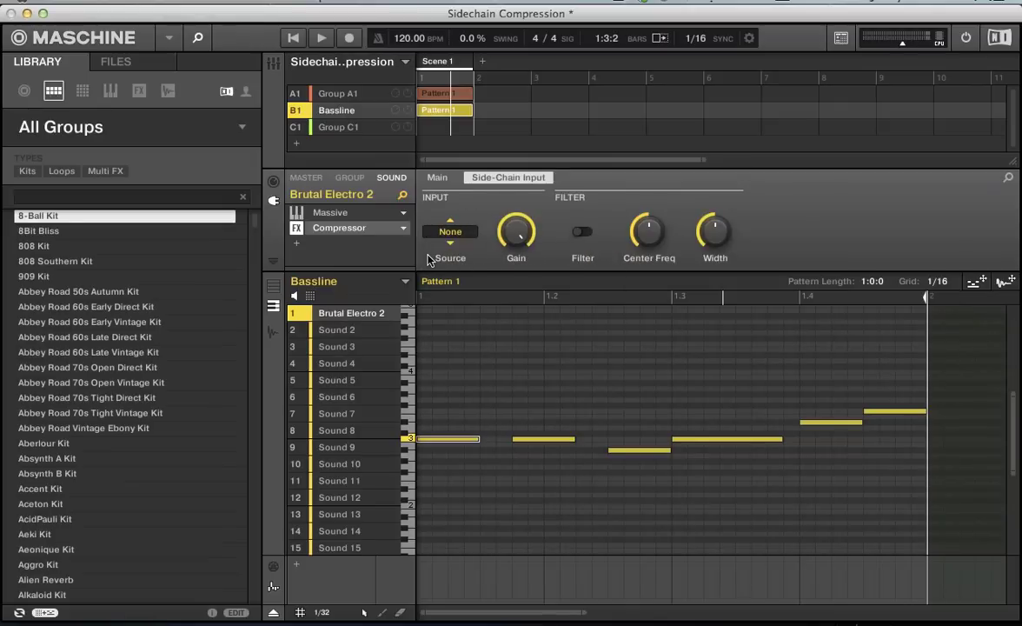
Change the sidechain channel's output routing in Group A1's Mixer, then return to the arranger.
left_click(345, 96)
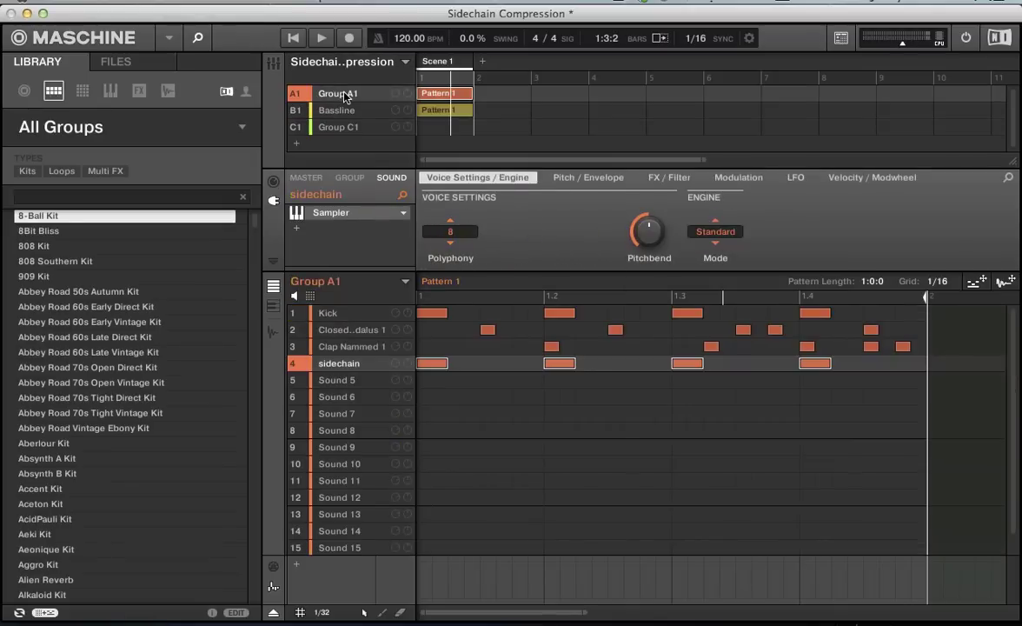
key("super+m")
left_click(484, 302)
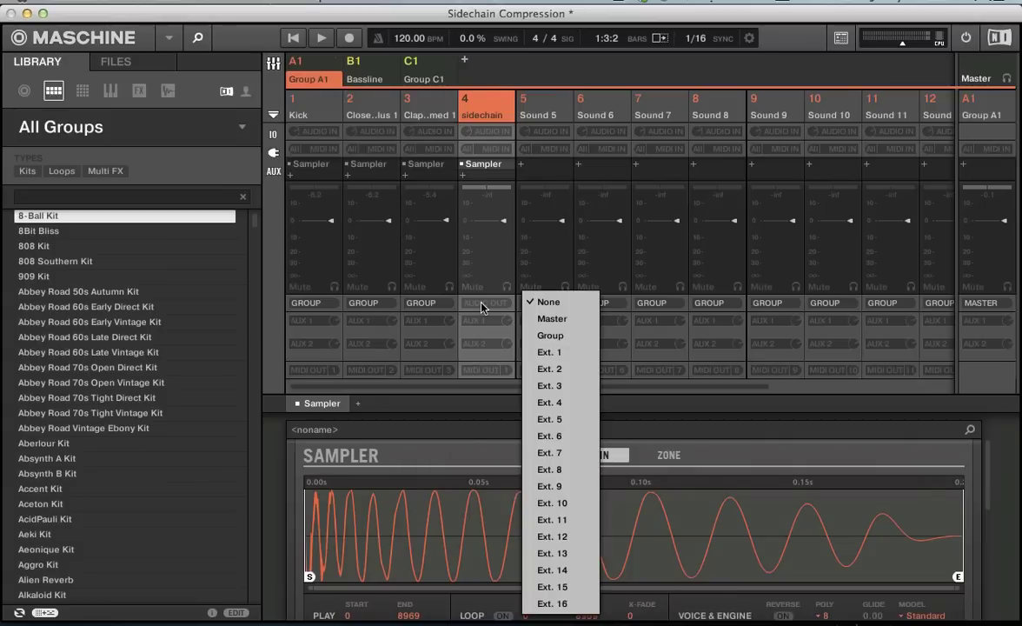
left_click(550, 335)
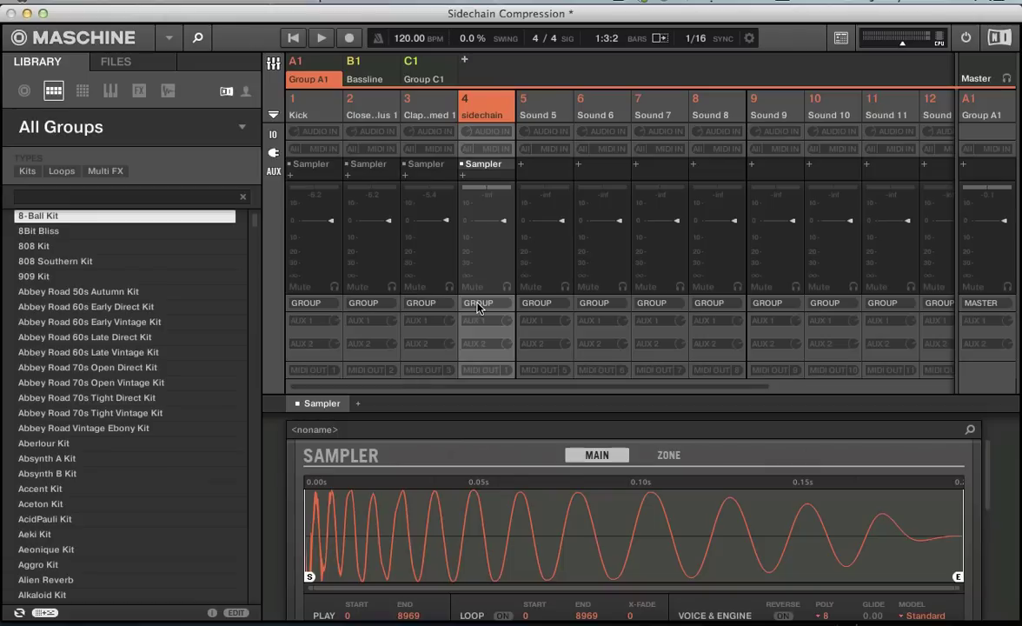
left_click(478, 303)
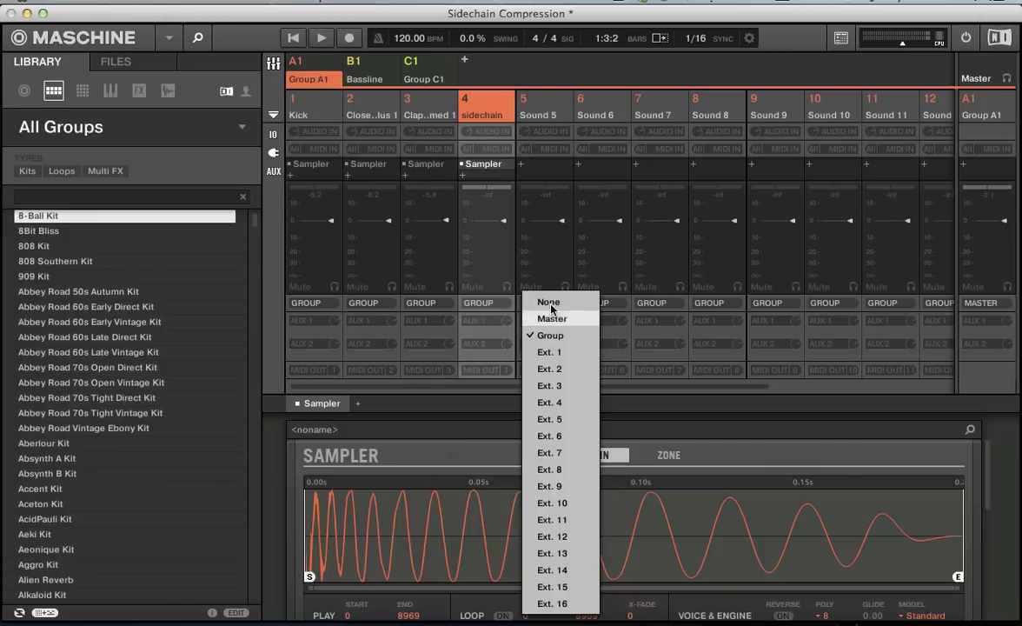
left_click(496, 282)
key("super+m")
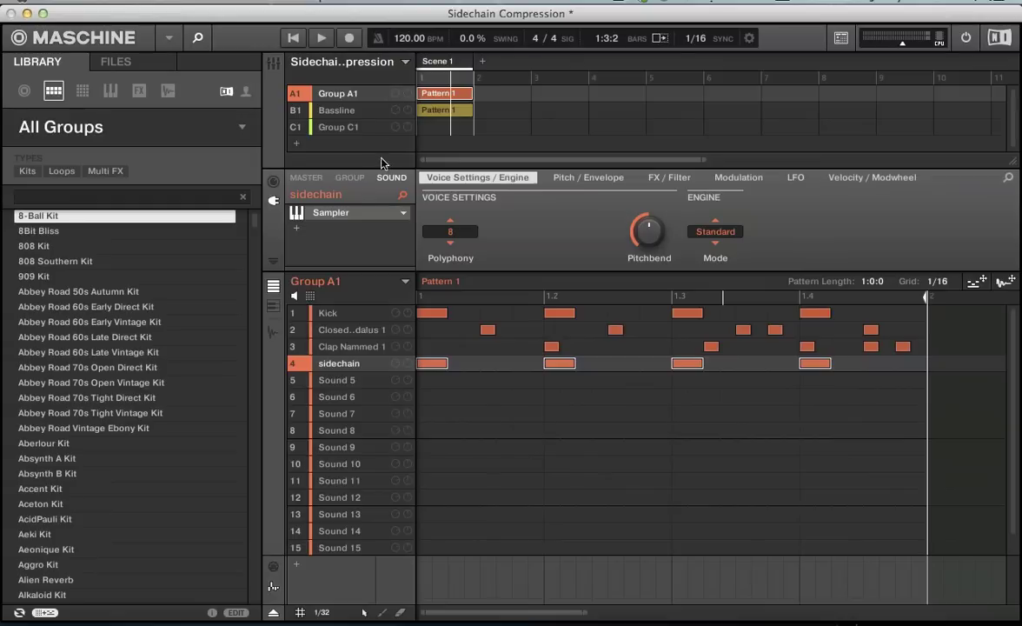
Inspect the Bassline compressor's side-chain Source list, leaving it at None.
left_click(314, 109)
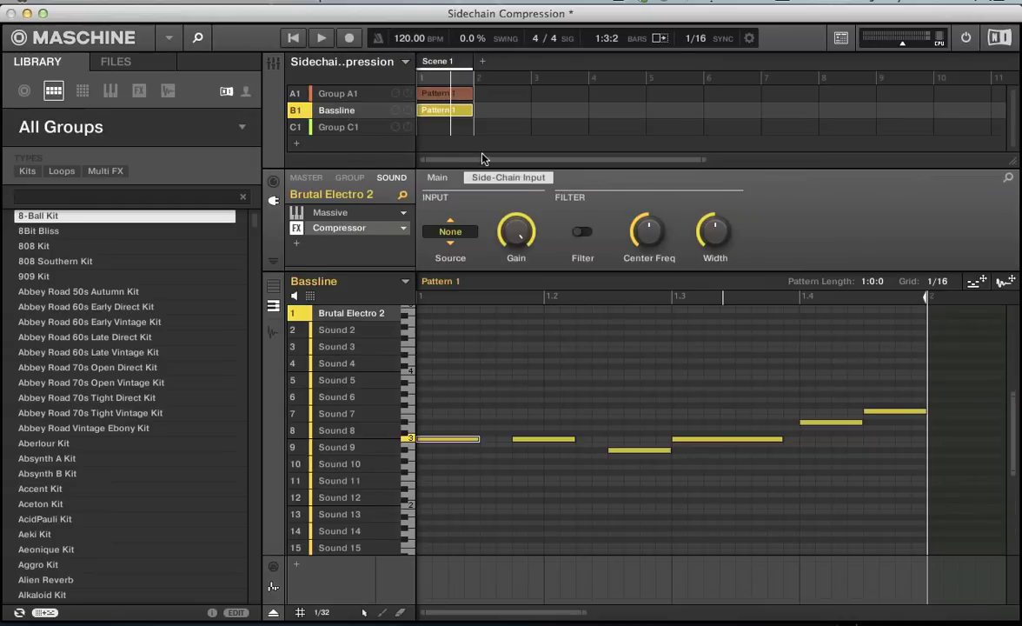
left_click(450, 231)
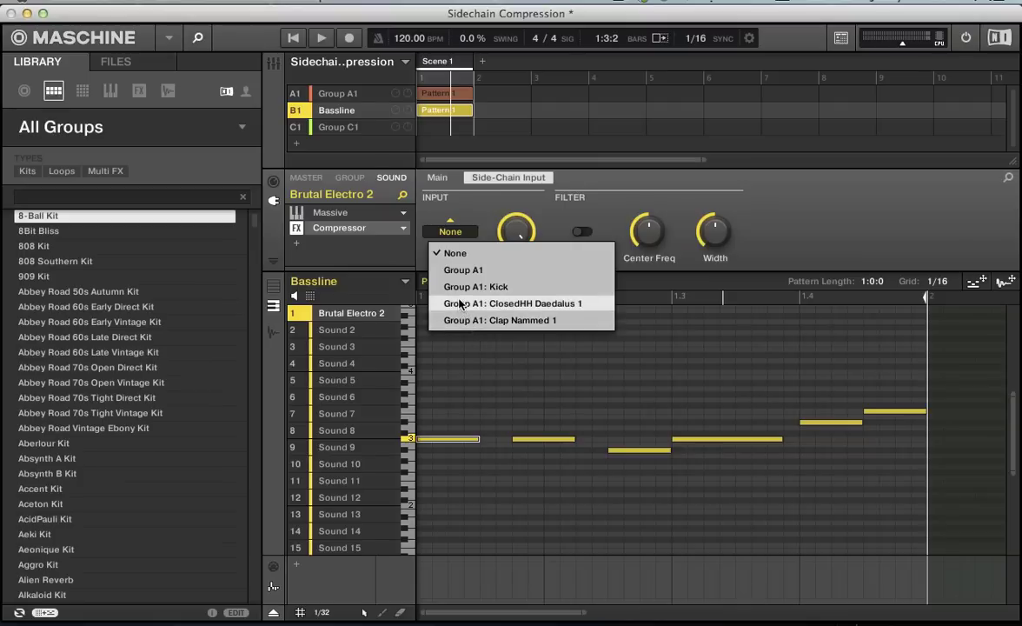
left_click(427, 183)
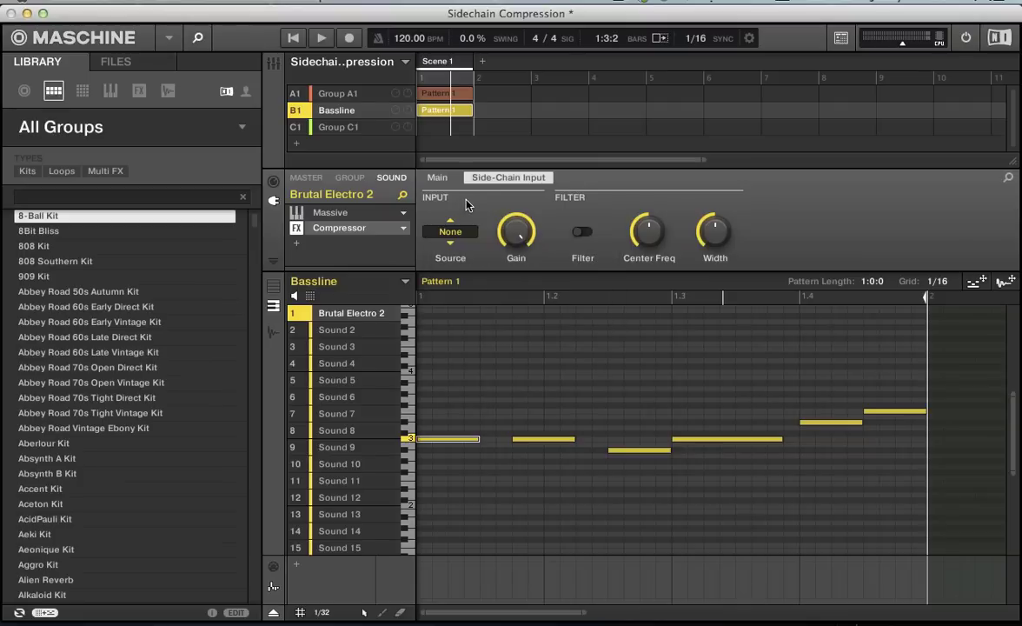
In the Mixer, set Group A1's sidechain sound (channel 4) output to Group.
left_click(373, 92)
key("super+m")
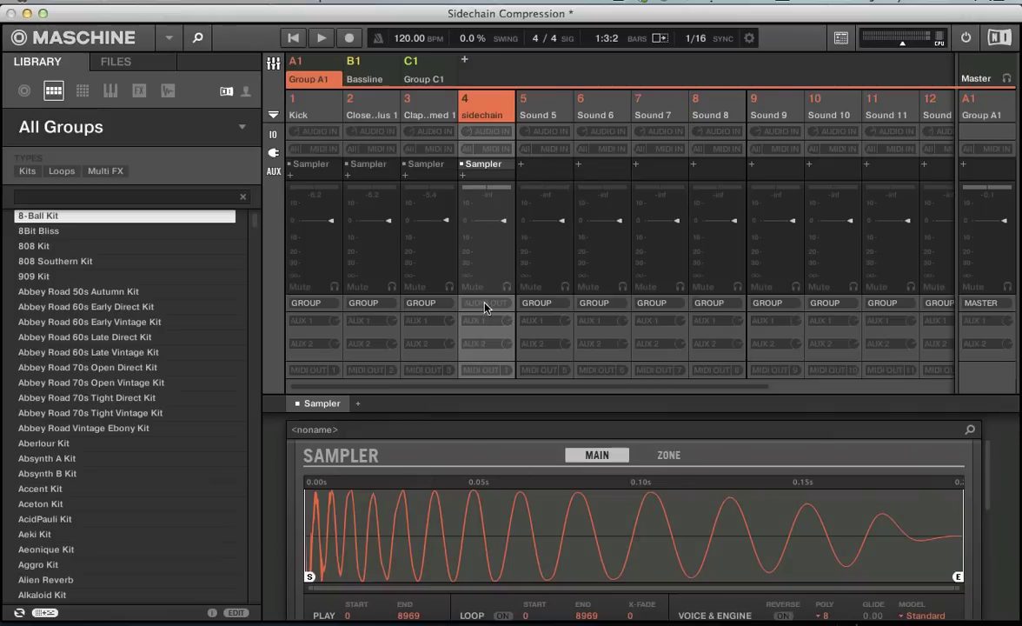
left_click(486, 303)
left_click(535, 334)
key("super+m")
Set the Bassline compressor's side-chain Source to Group A1: sidechain.
left_click(363, 111)
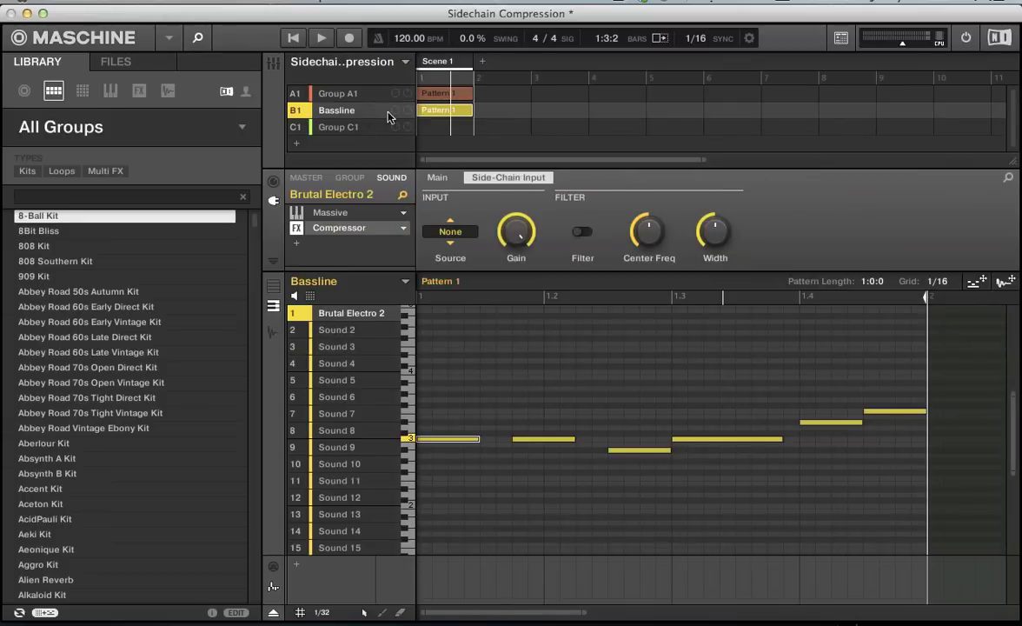
left_click(449, 231)
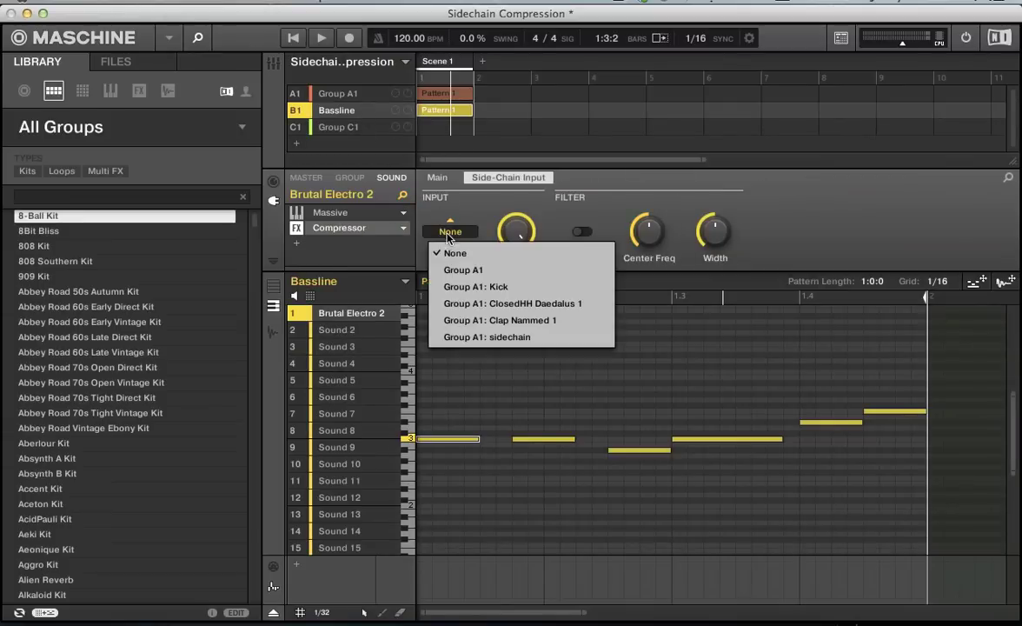
left_click(470, 337)
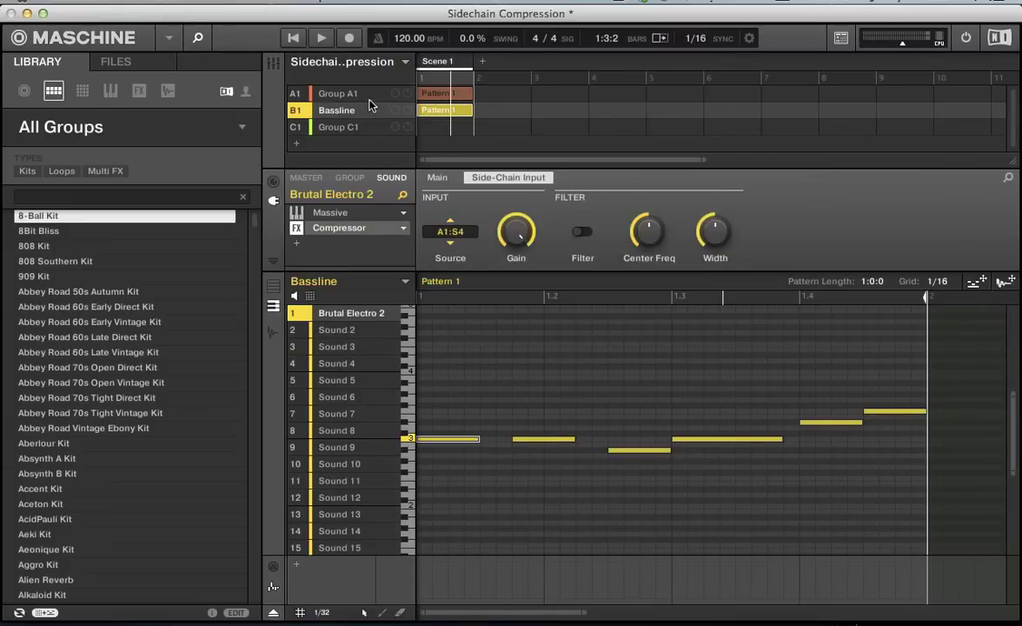
Change the sidechain sound's output routing in the Mixer, then show Group A1's drum pattern.
left_click(370, 97)
key("super+m")
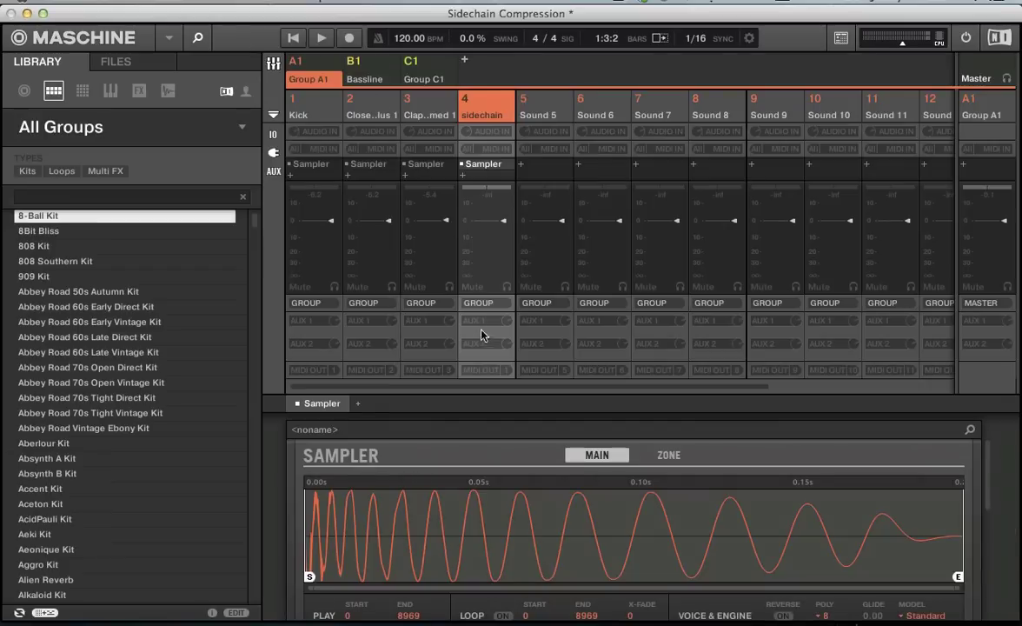
left_click(479, 303)
left_click(548, 316)
key("super+m")
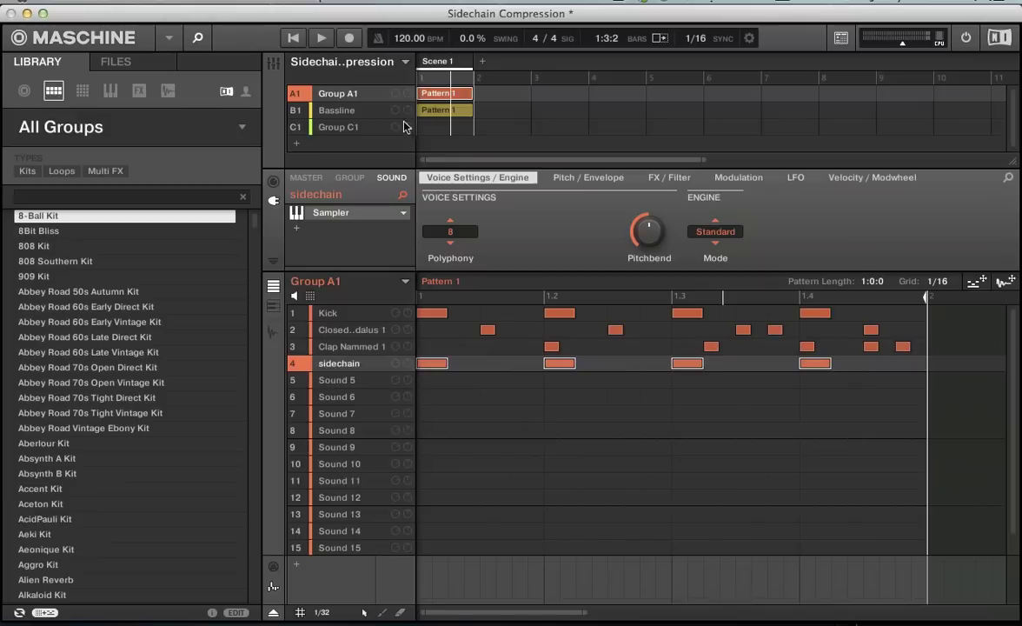
left_click(338, 113)
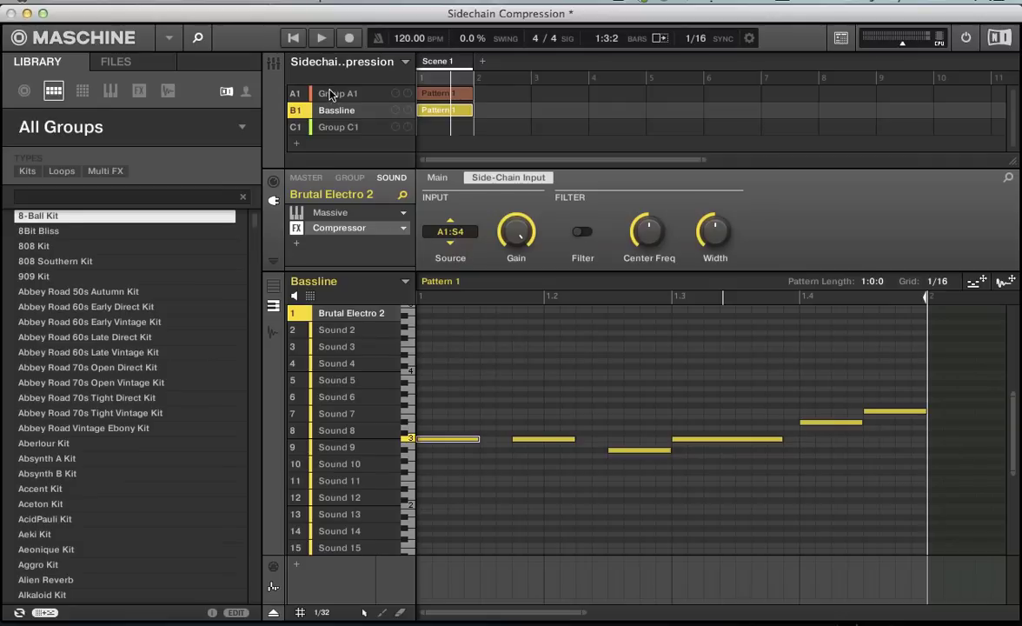
left_click(335, 96)
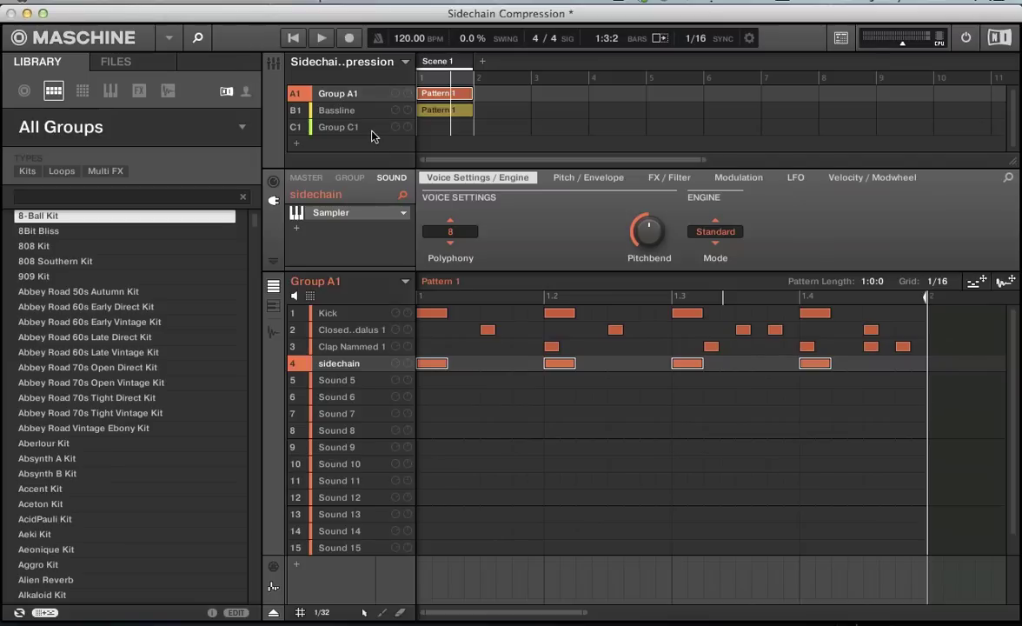
Start playback and replace the Bassline's compressor with a Gate effect.
key("space")
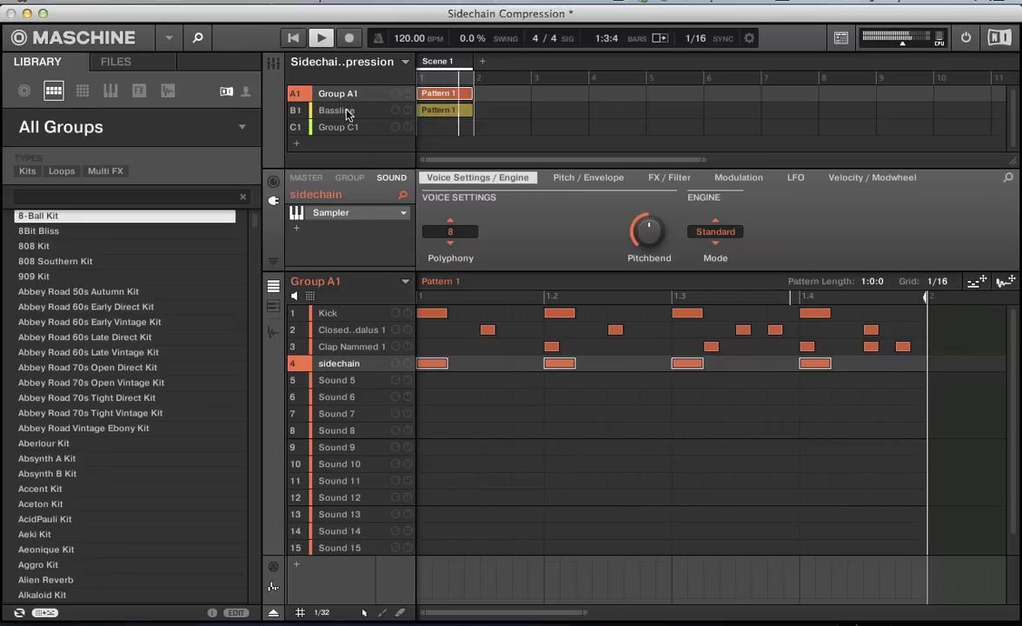
left_click(344, 111)
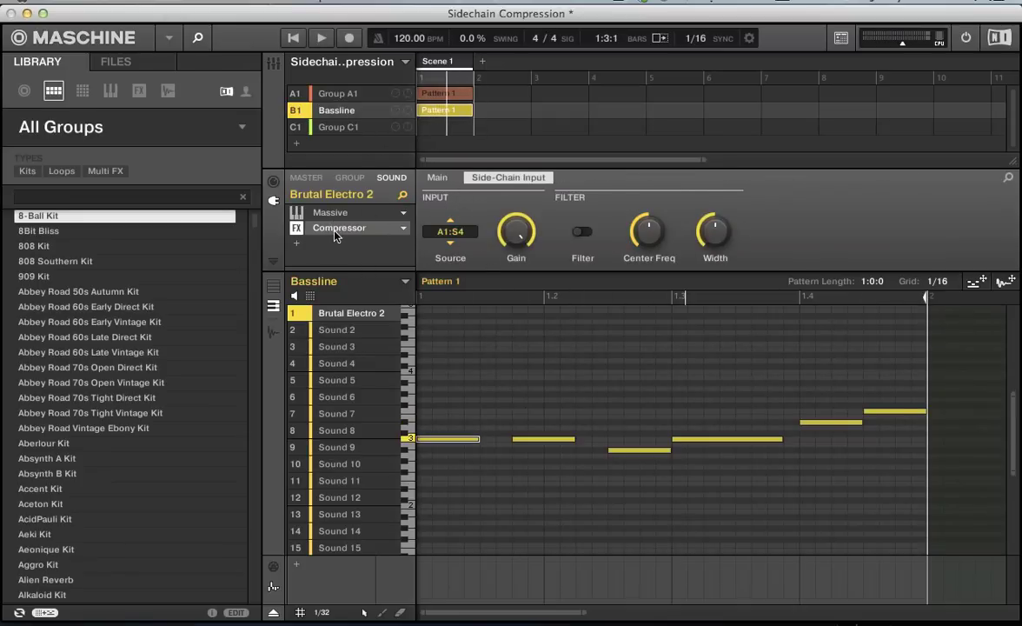
left_click(403, 227)
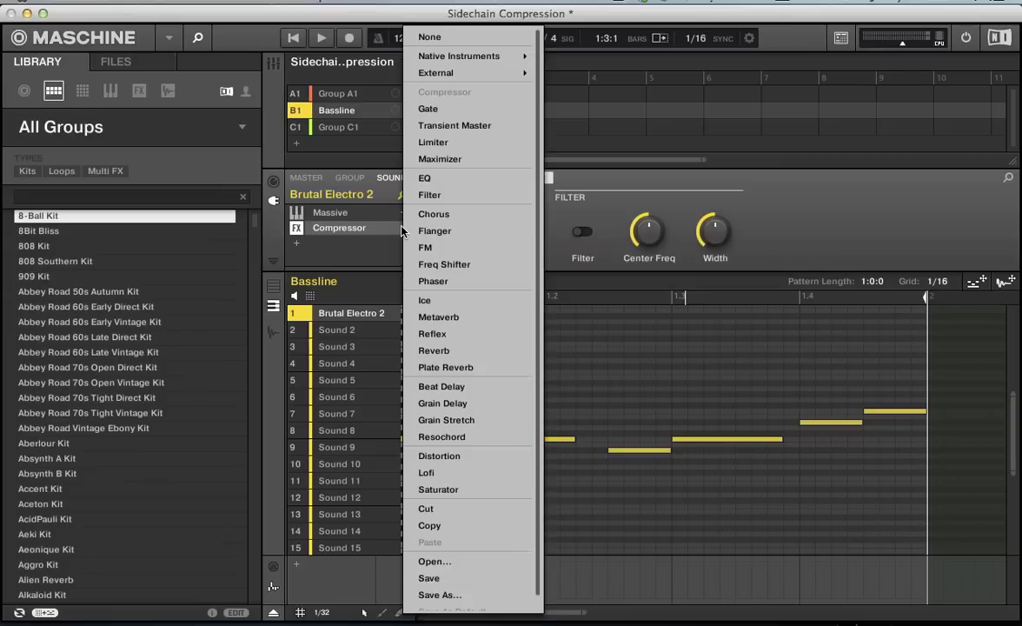
left_click(428, 108)
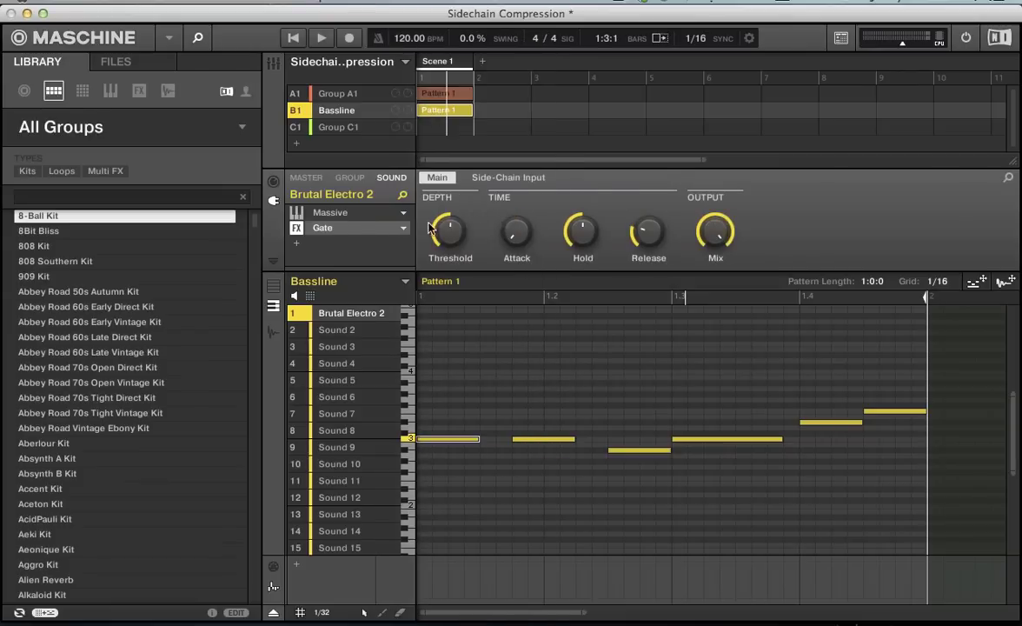
Check the gate's side-chain input, then set Hold to 3.0 % and Attack to 45.0 %.
left_click(504, 179)
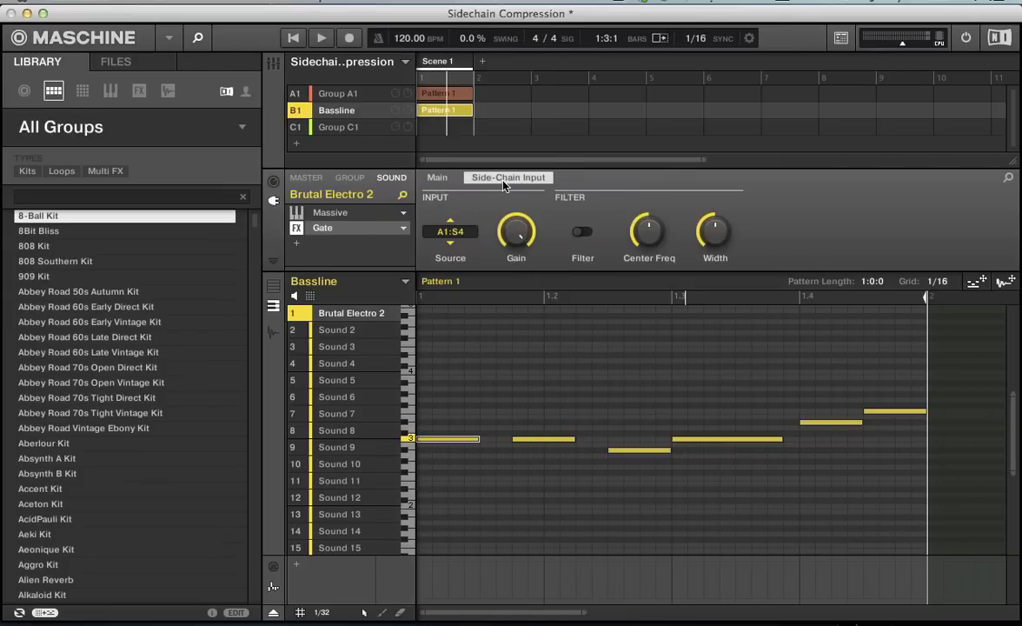
key("space")
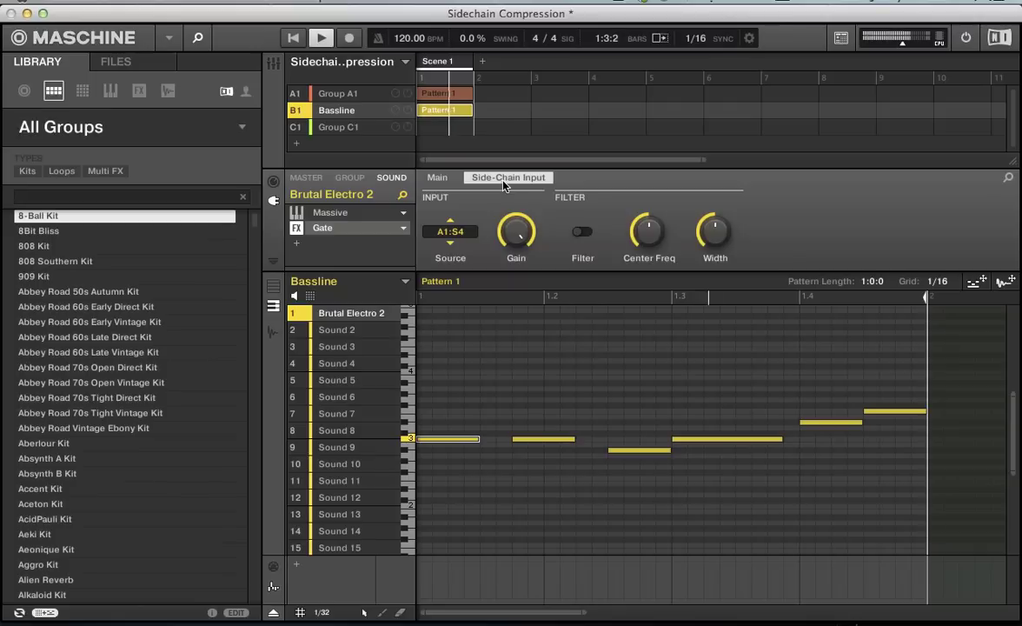
left_click(437, 177)
left_click_drag(580, 233, 585, 238)
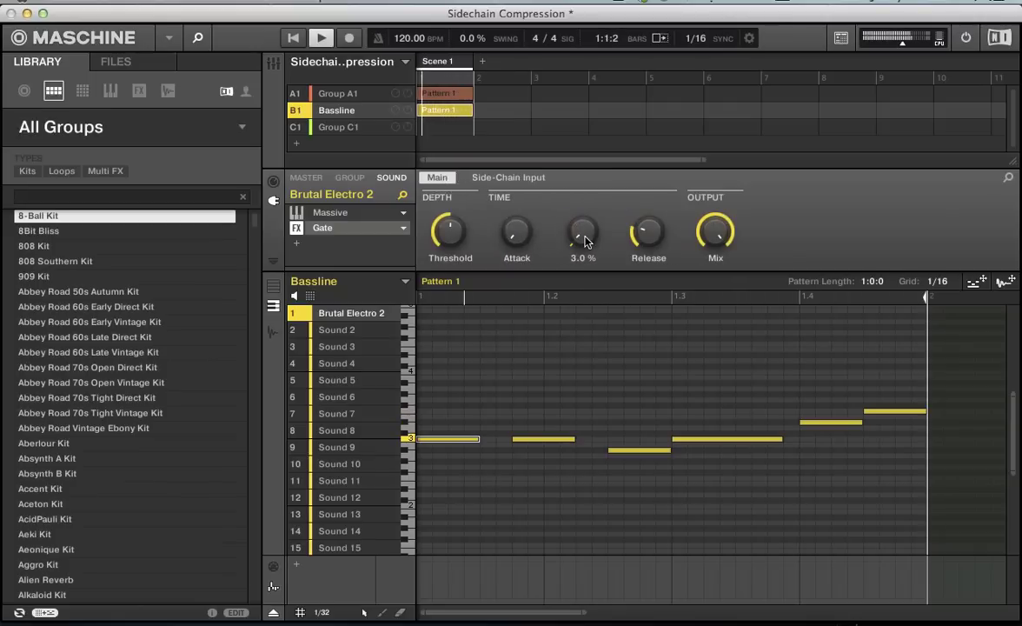
left_click_drag(520, 235, 594, 223)
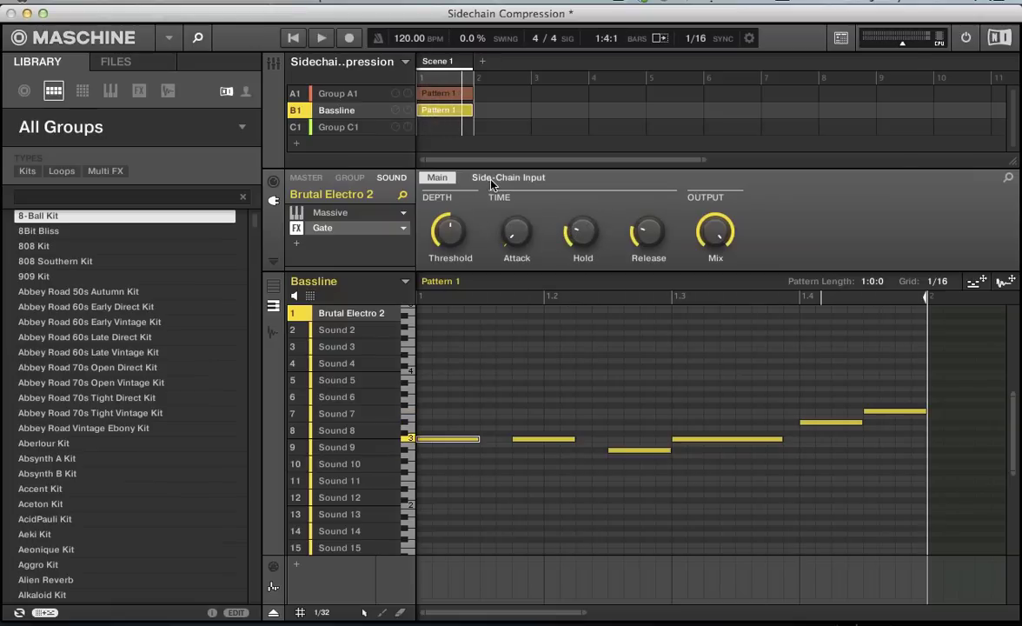
Enable the gate's side-chain filter and lower its Center Freq to about 105 Hz.
left_click(494, 180)
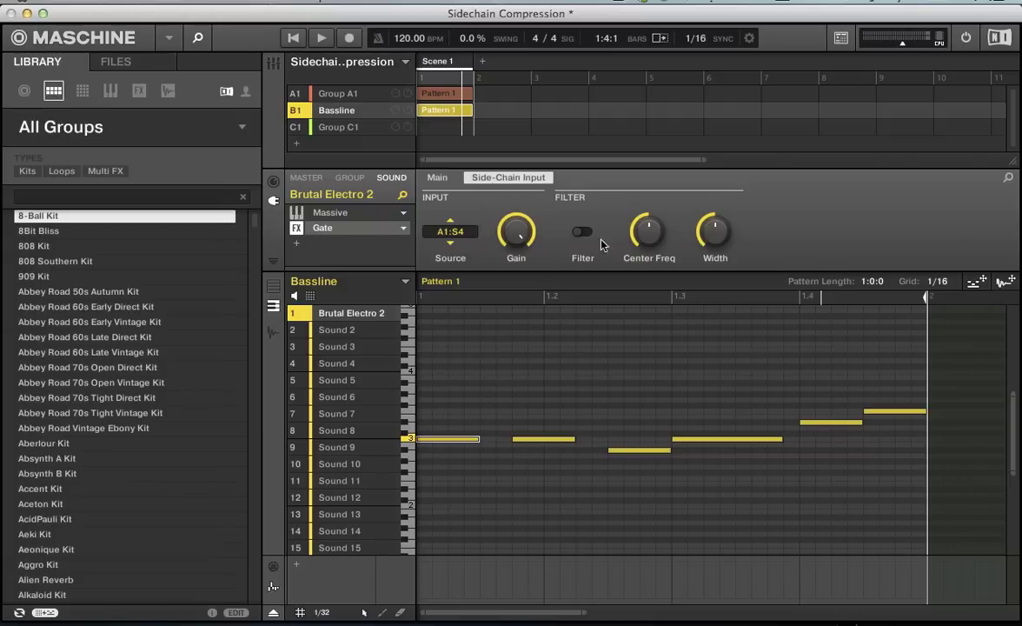
mouse_move(518, 235)
left_click(581, 232)
left_click_drag(643, 228, 697, 248)
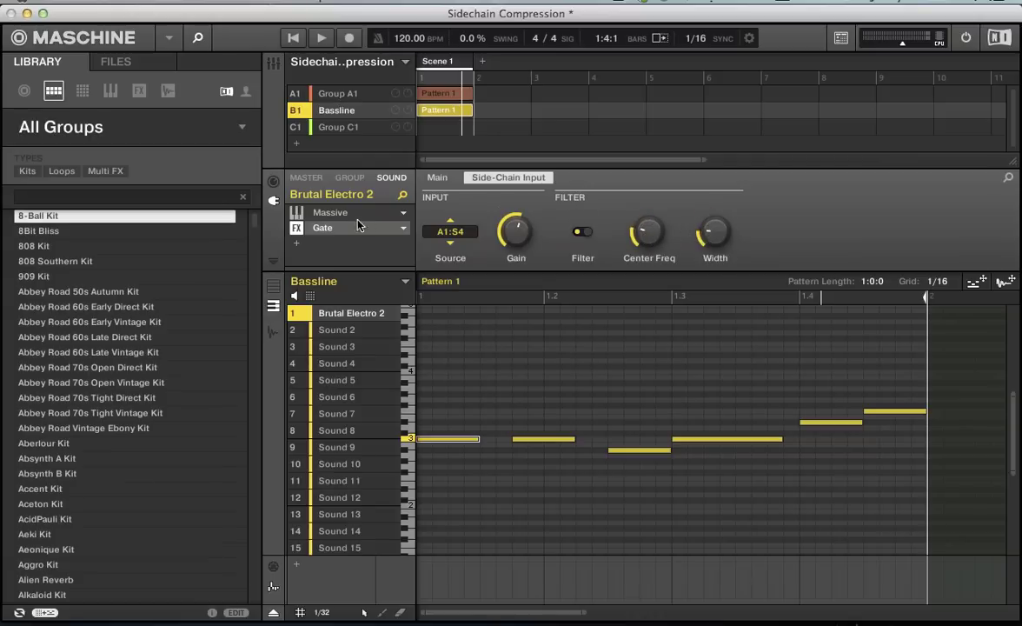
Swap the Gate back to a Compressor and start playback.
left_click(404, 229)
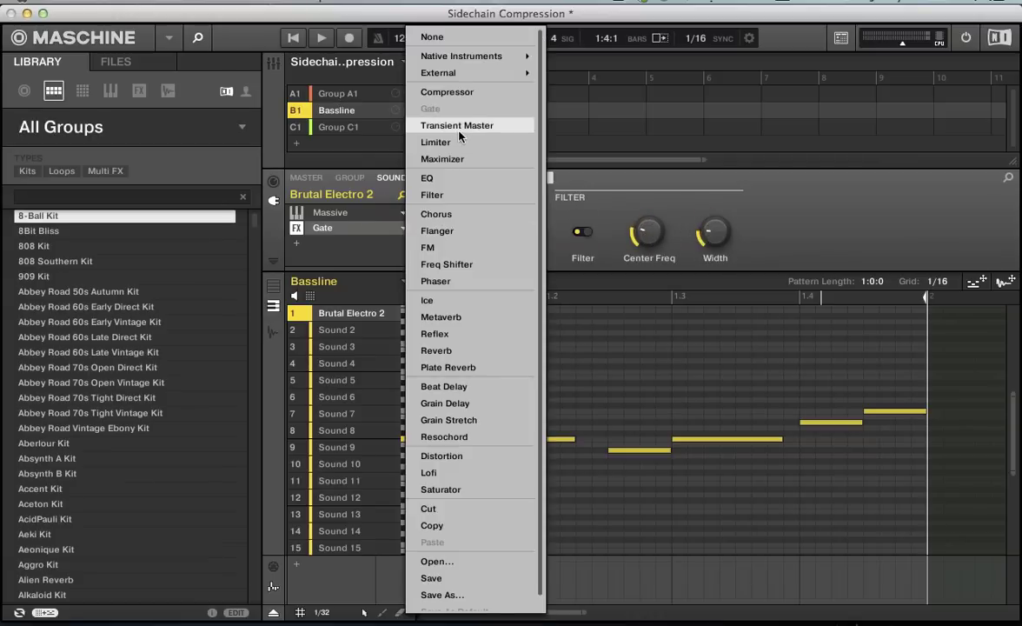
left_click(458, 92)
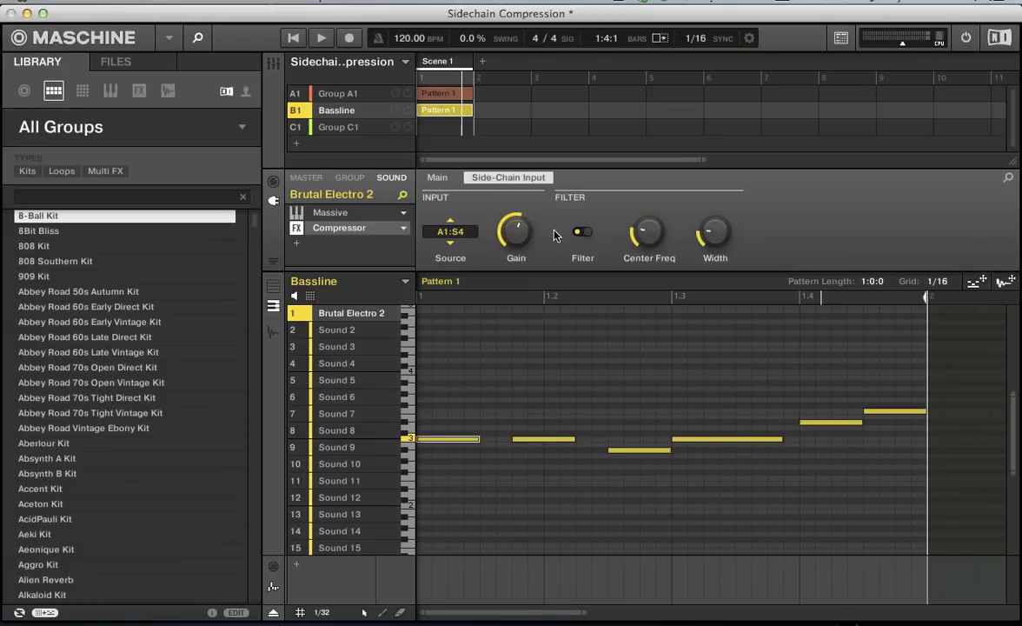
key("space")
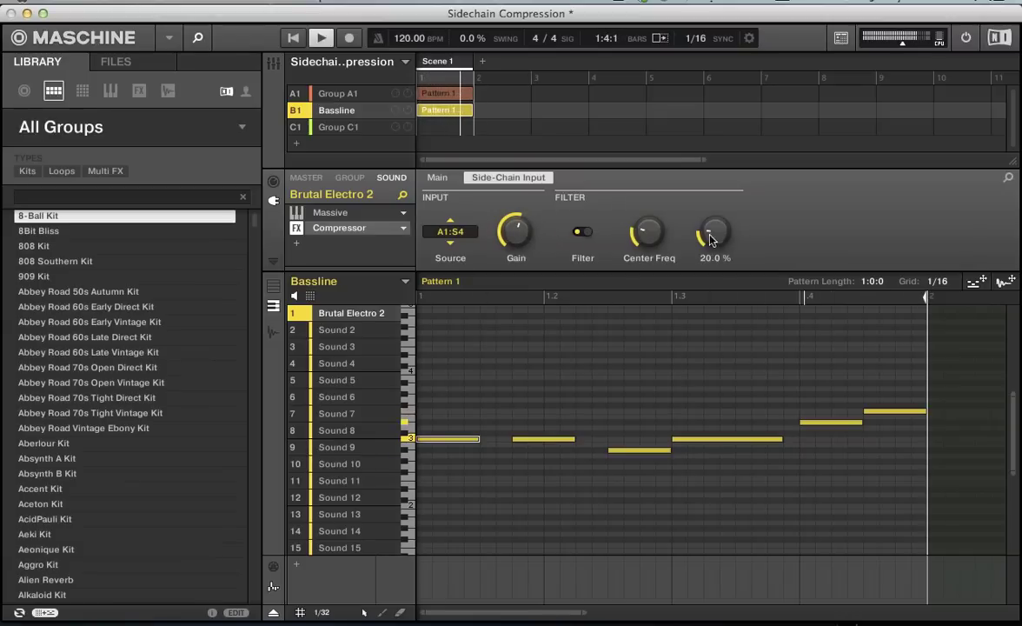
Raise the side-chain center frequency and gain, then switch the side-chain filter off.
left_click_drag(647, 231, 586, 201)
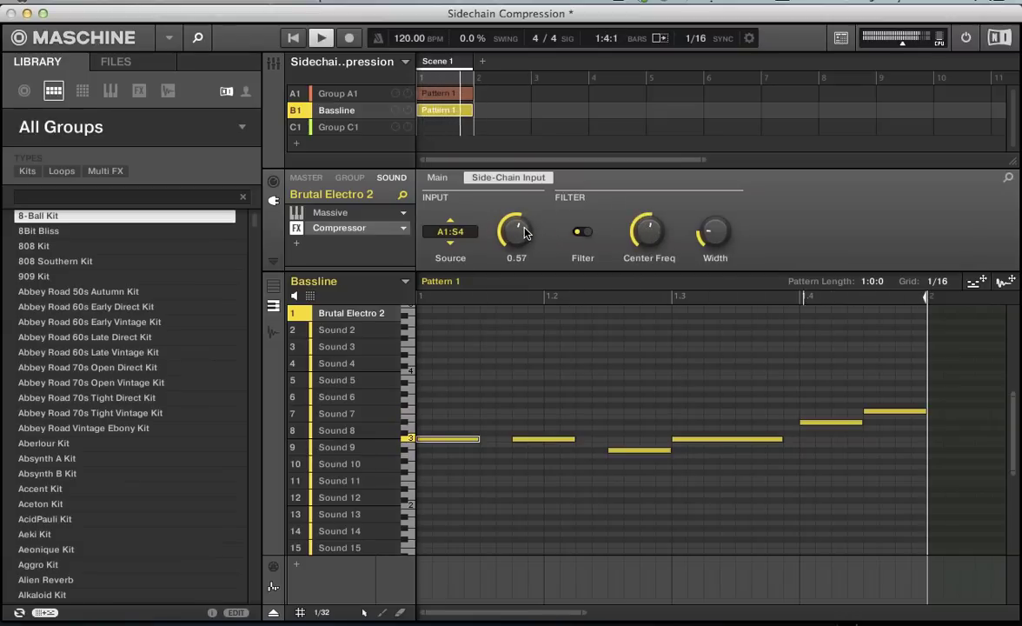
left_click_drag(525, 232, 485, 213)
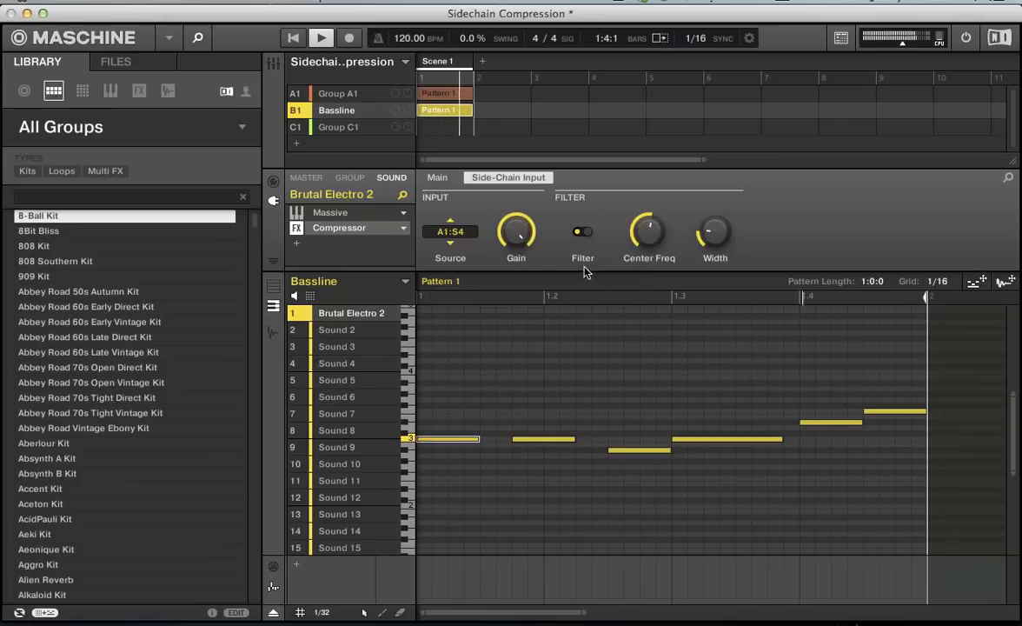
left_click(577, 233)
Replace the compressor with a Filter effect modulated by its envelope (MOD Source Env).
left_click(404, 227)
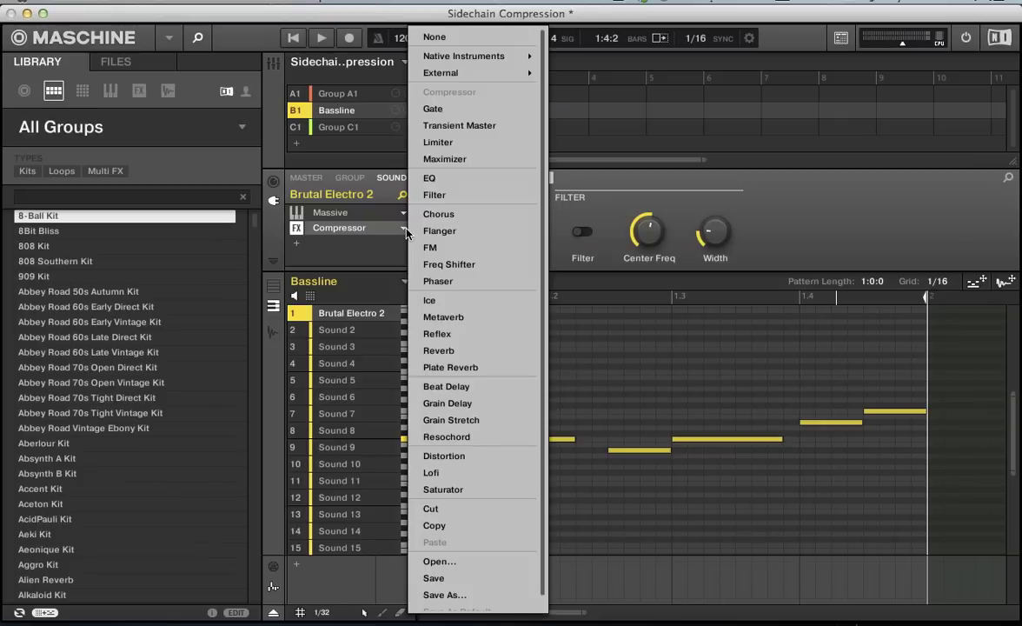
left_click(445, 202)
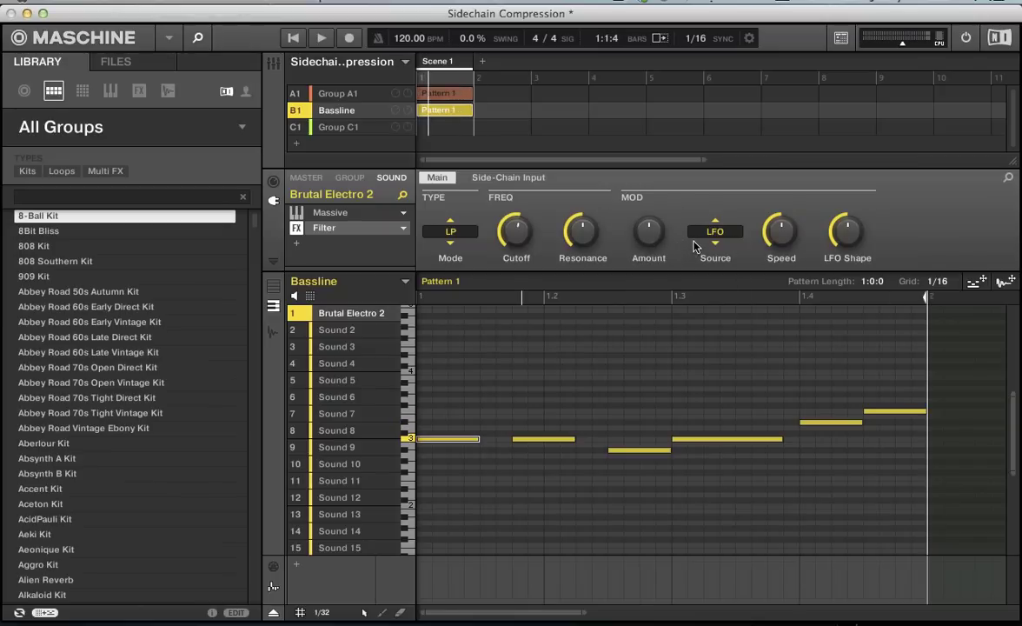
left_click(714, 231)
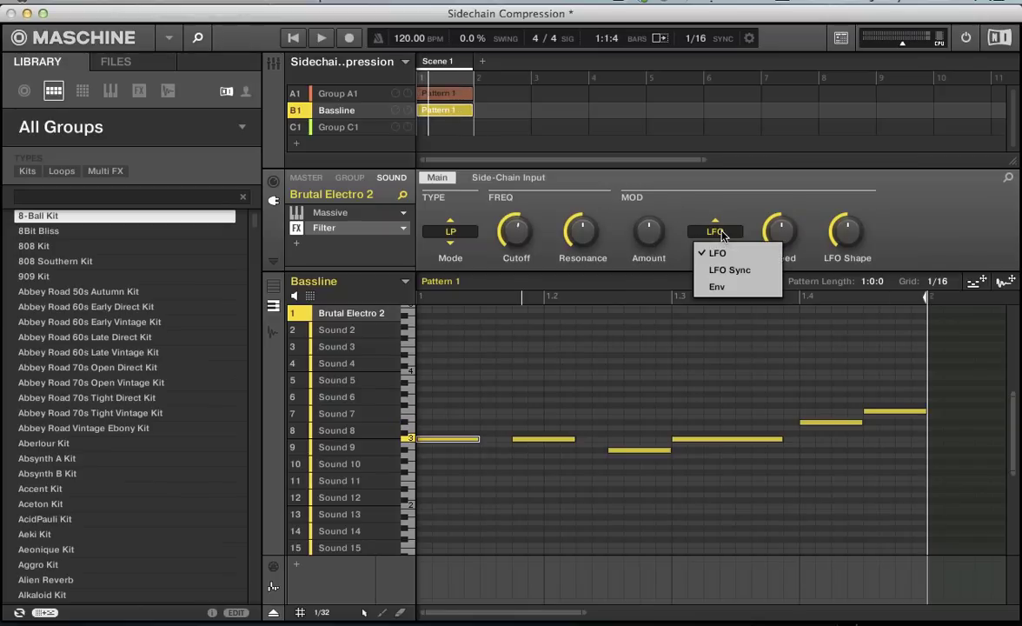
left_click(718, 287)
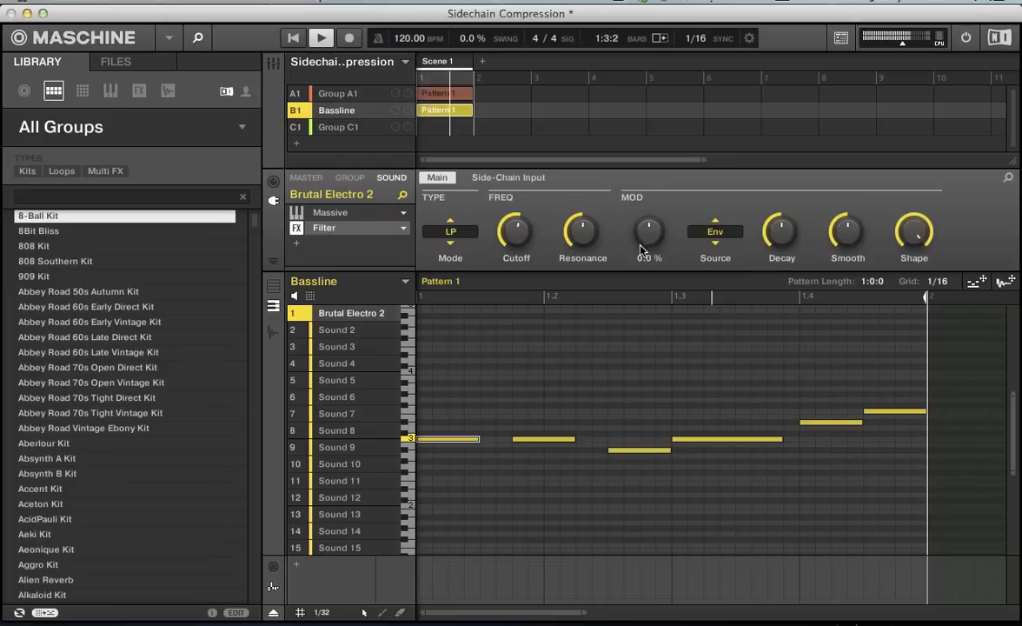
Set the filter modulation Amount to -100 % and envelope Decay to 17 %.
left_click(335, 94)
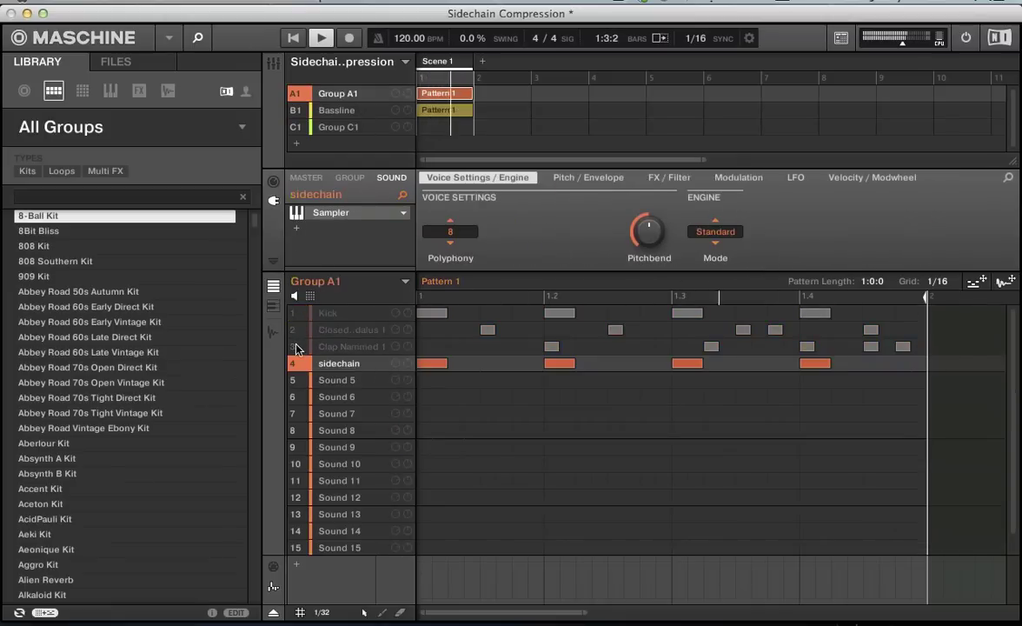
left_click(333, 109)
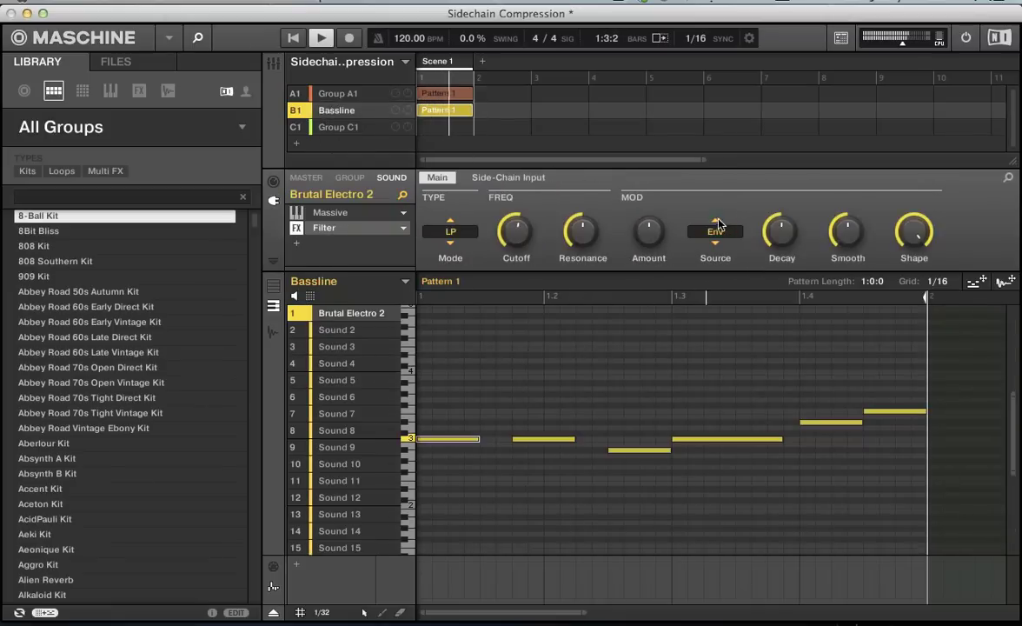
left_click_drag(648, 233, 651, 238)
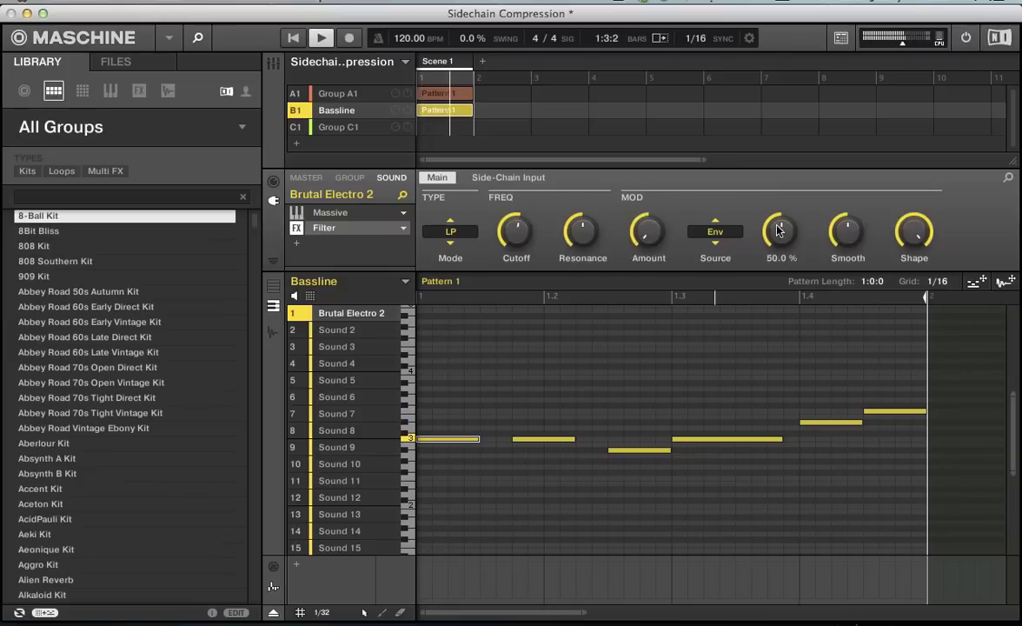
left_click_drag(781, 234, 780, 237)
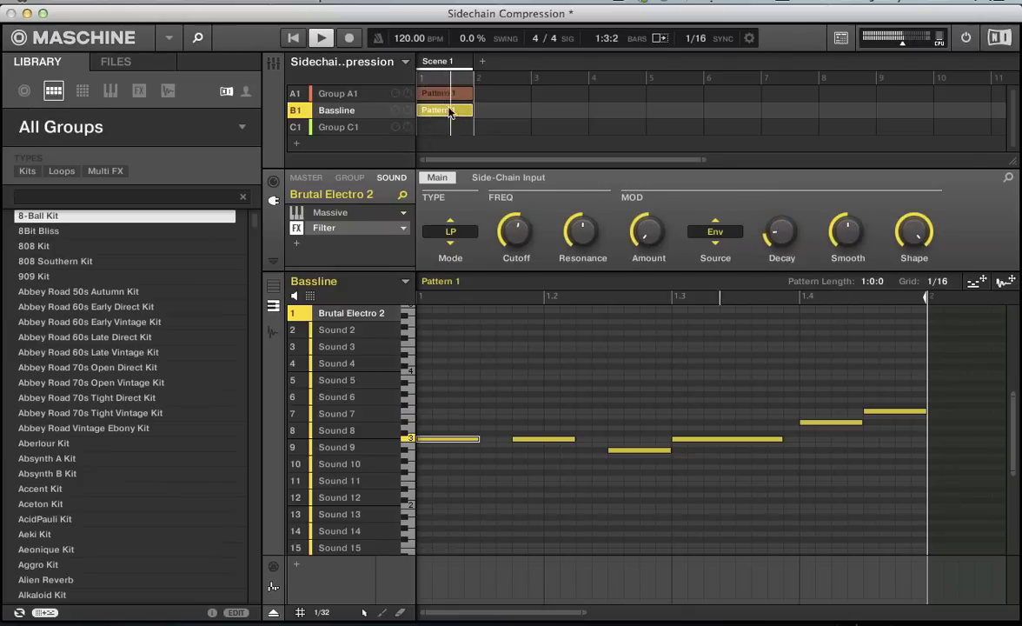
In Group A1, redraw and lengthen the sidechain step at 1.2, then return to Bassline.
left_click(404, 91)
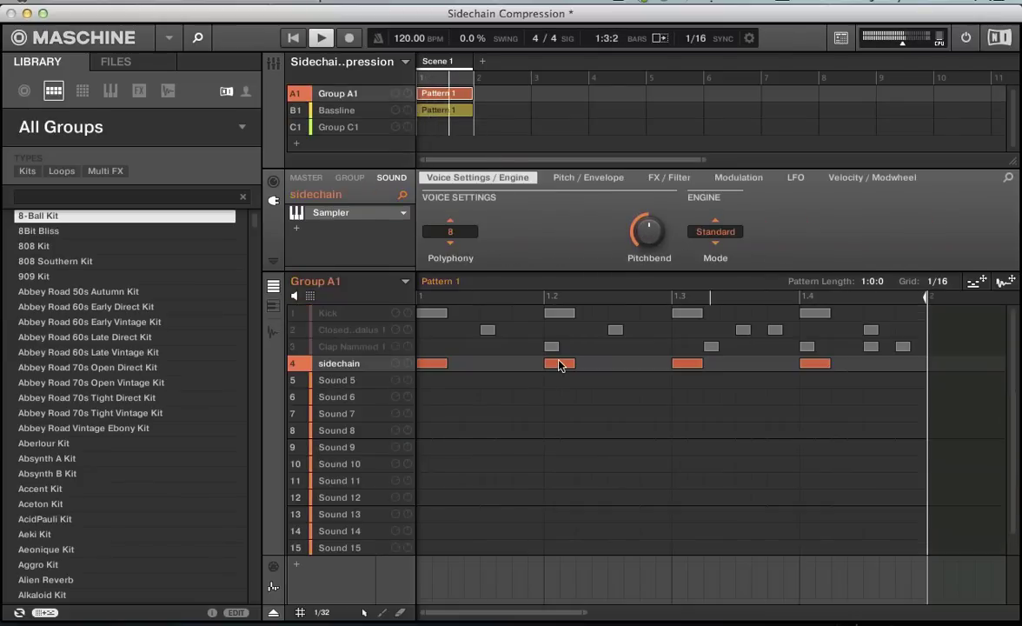
left_click(559, 364)
left_click(555, 365)
left_click_drag(559, 369, 573, 369)
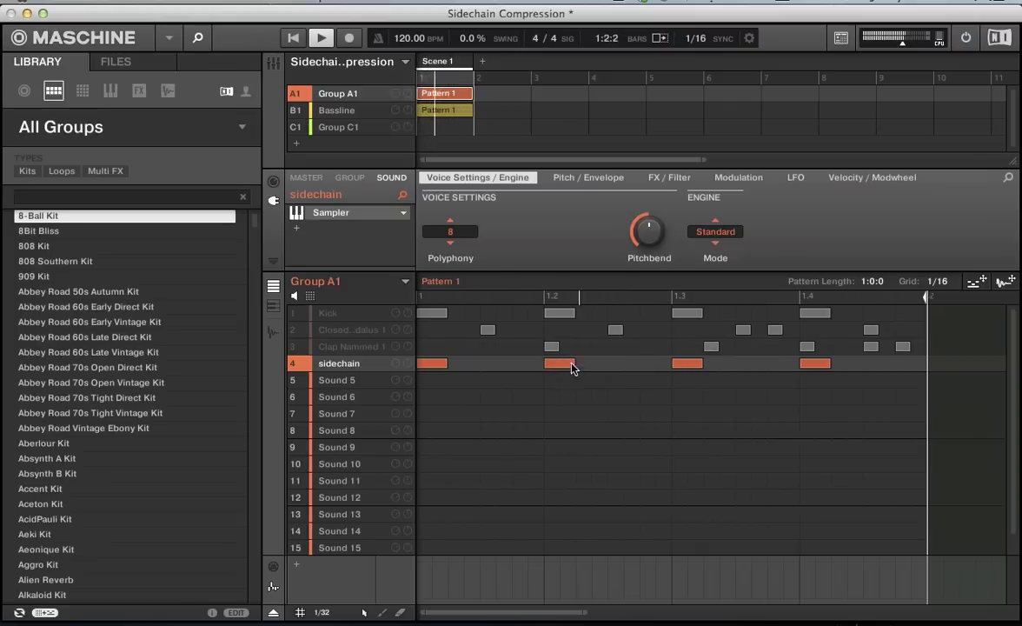
left_click(348, 113)
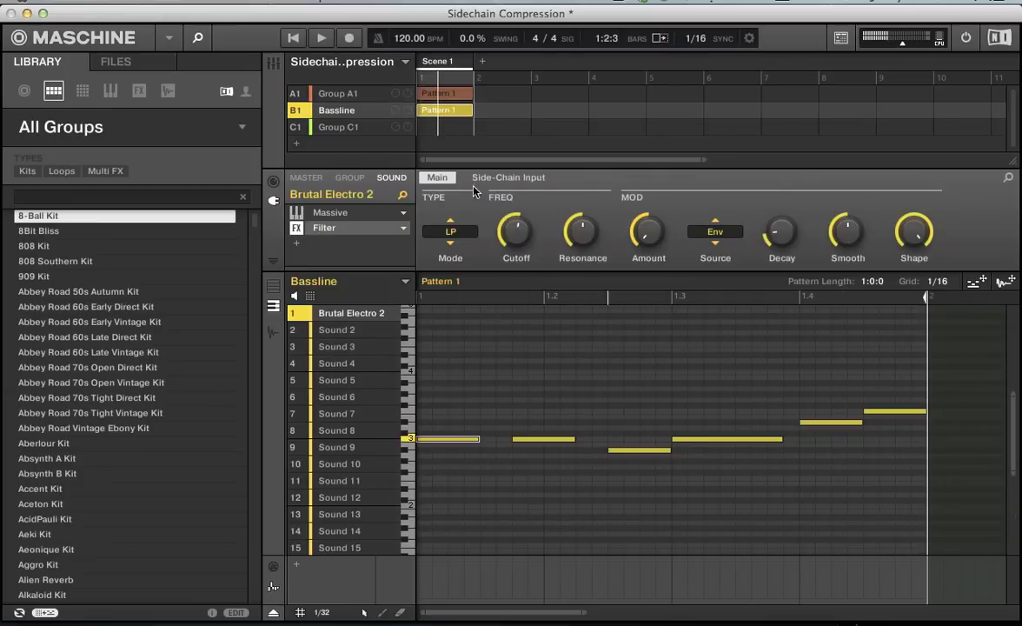
Try a Limiter in place of the Filter, then settle on a Maximizer with side-chain Source A1:S4.
left_click(404, 228)
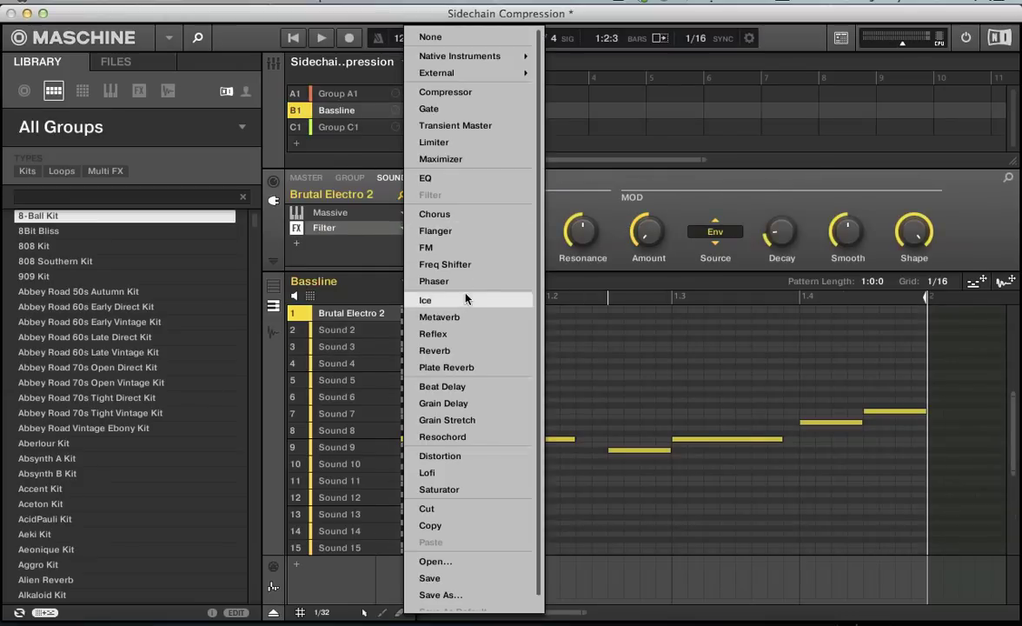
left_click(446, 143)
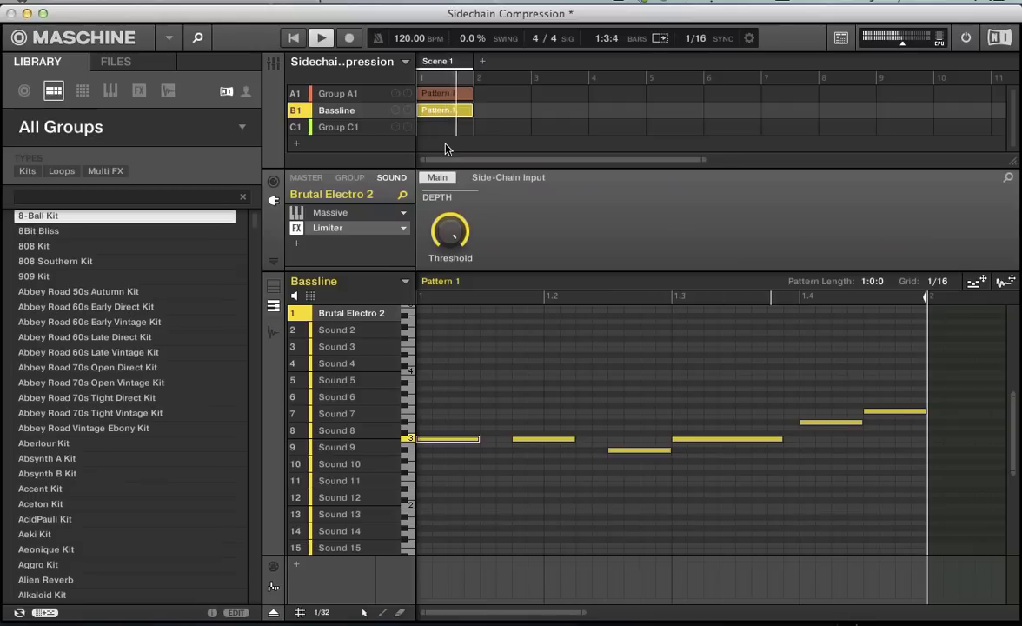
left_click(508, 179)
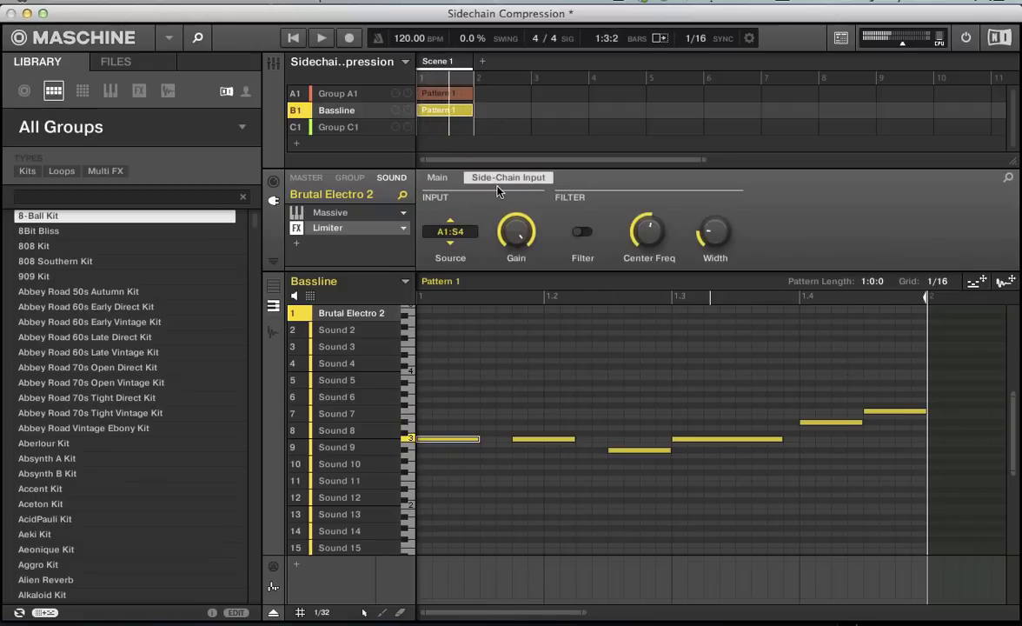
left_click(406, 229)
left_click(445, 157)
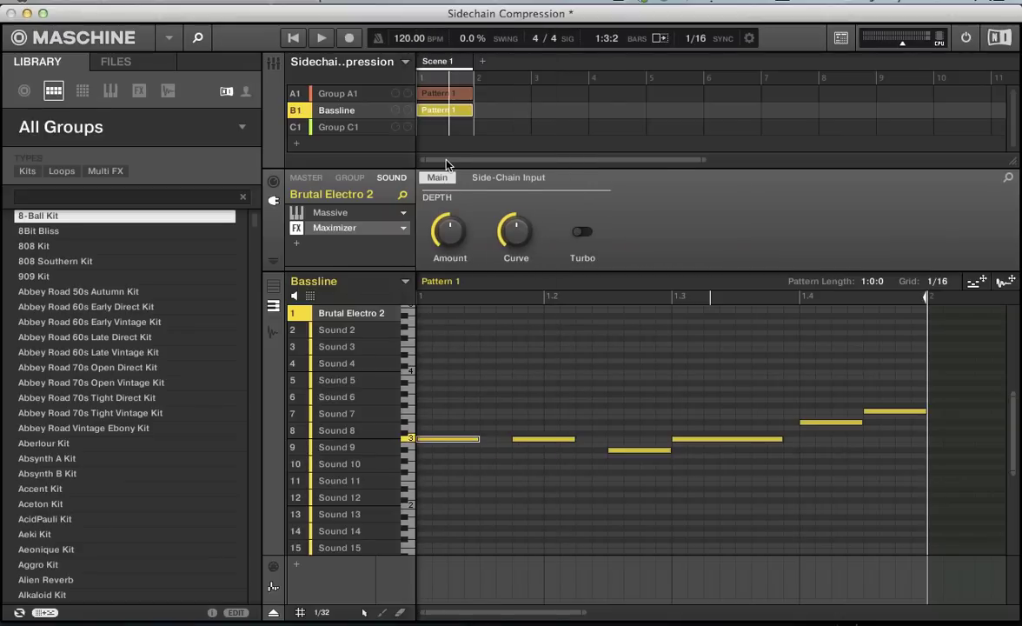
left_click(513, 179)
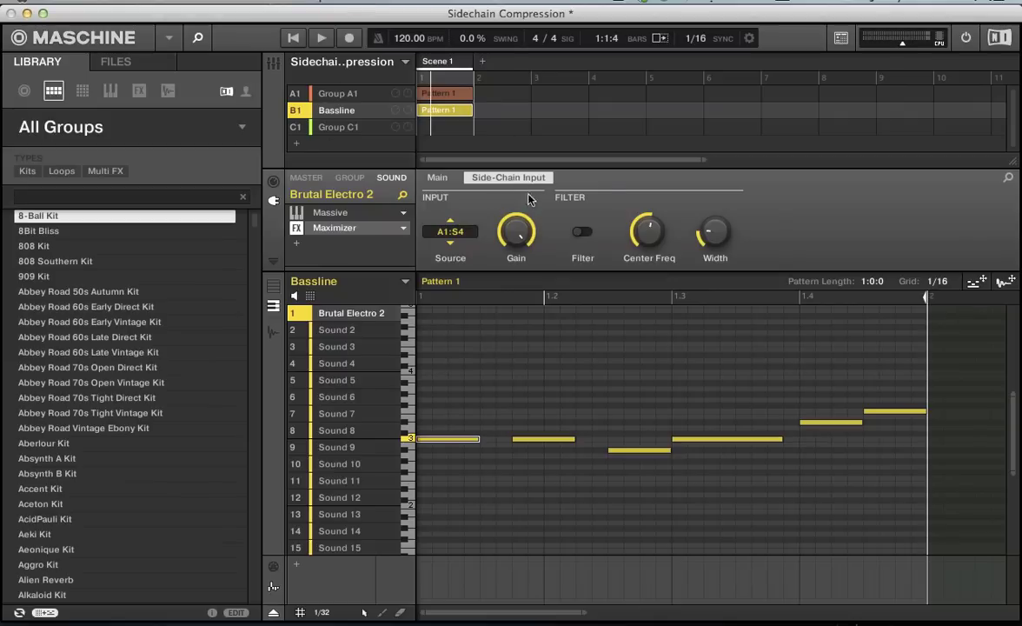
Load FabFilter Pro-C (Mono) (VST) from External in place of the Maximizer.
left_click(405, 231)
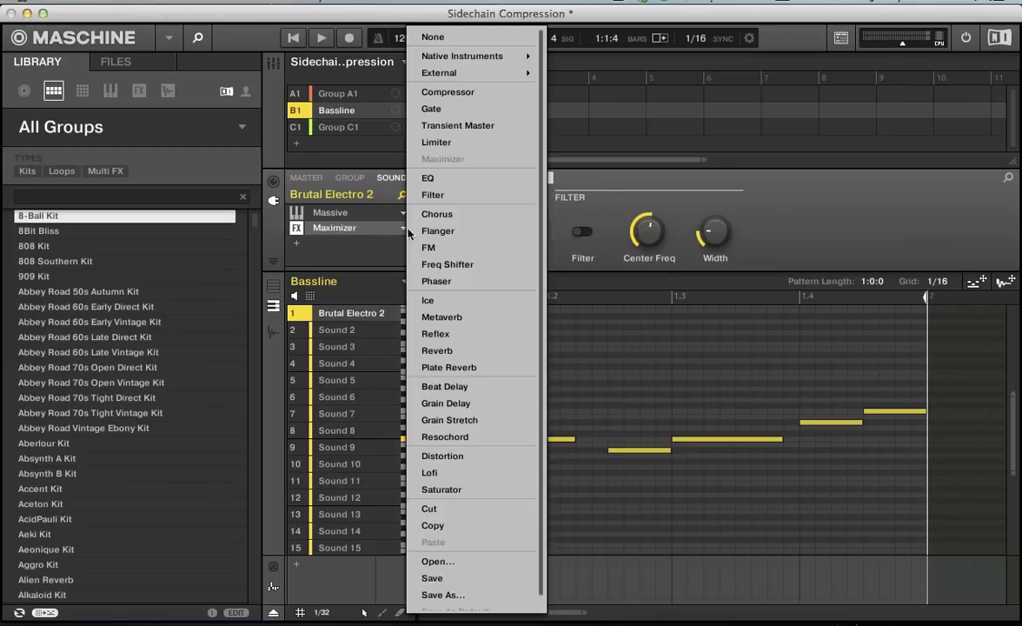
mouse_move(493, 75)
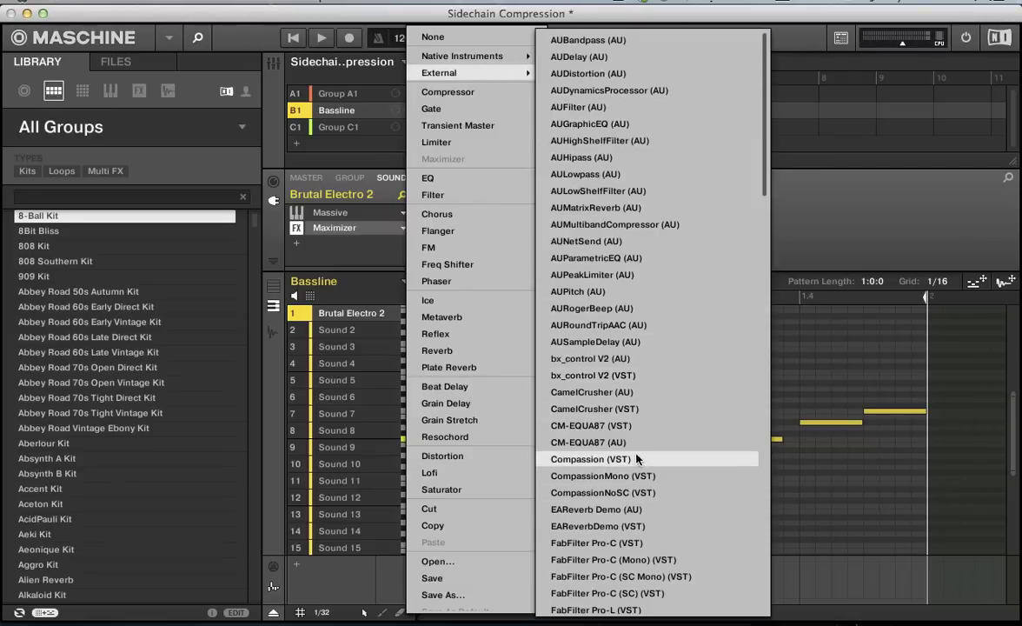
scroll(640, 487, "down", 5)
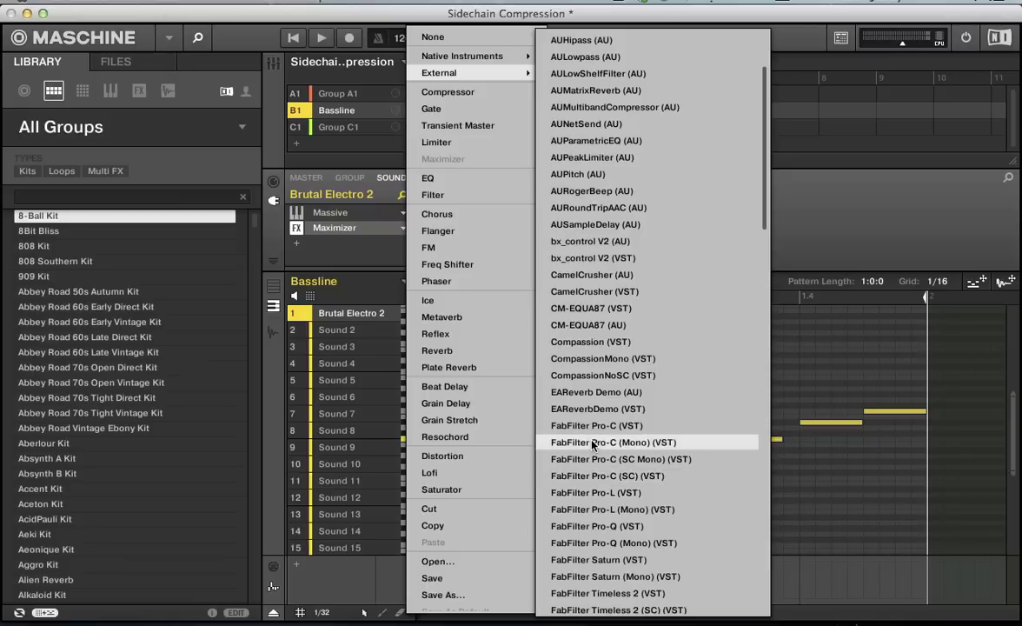
left_click(599, 442)
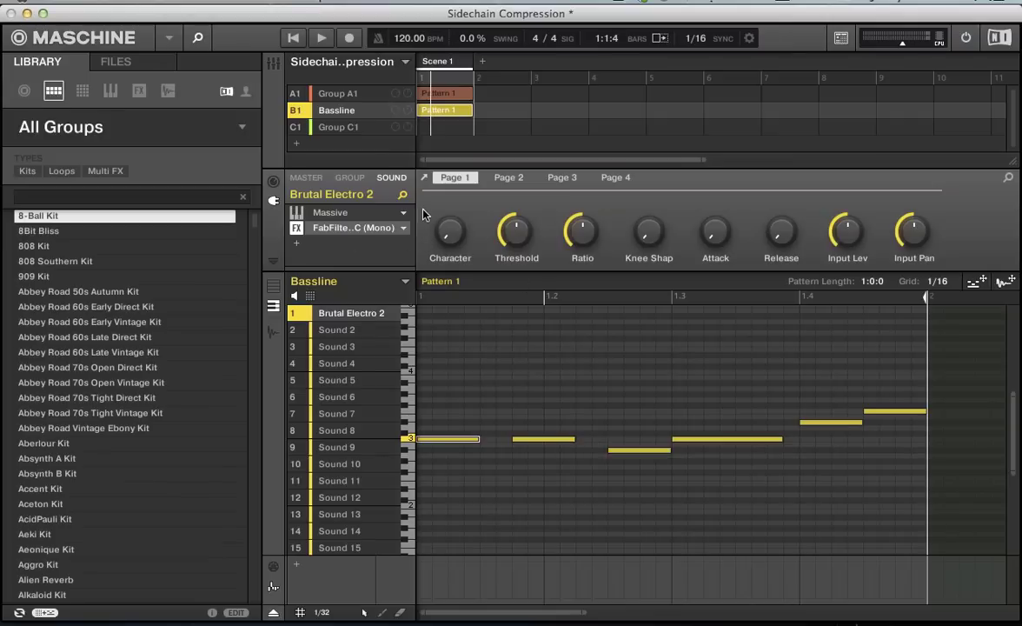
Open the Pro-C plug-in window and enable its EXPERT side-chain panel.
left_click(423, 177)
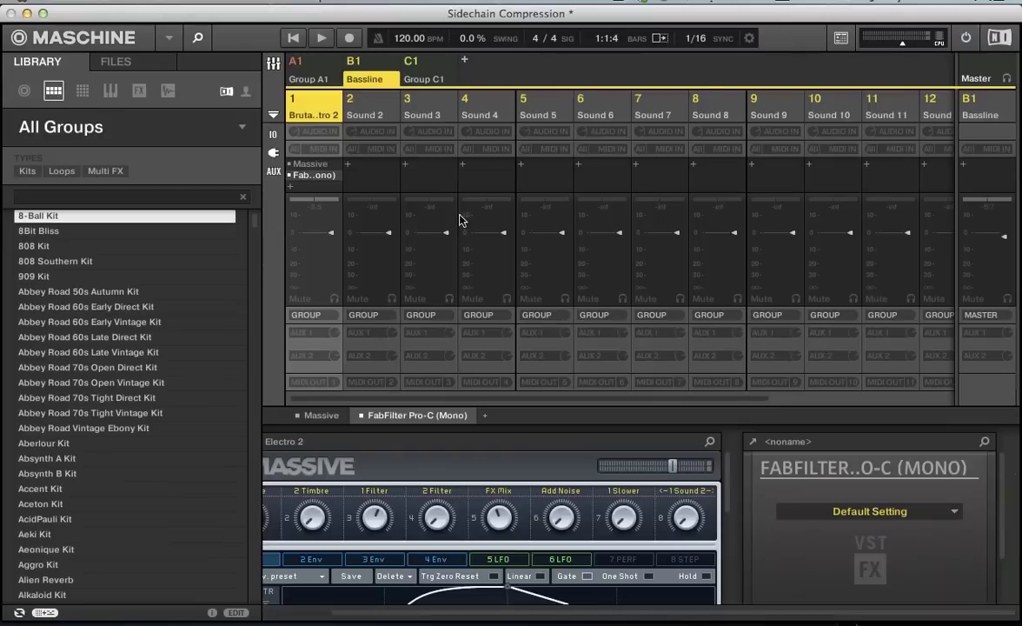
left_click(754, 442)
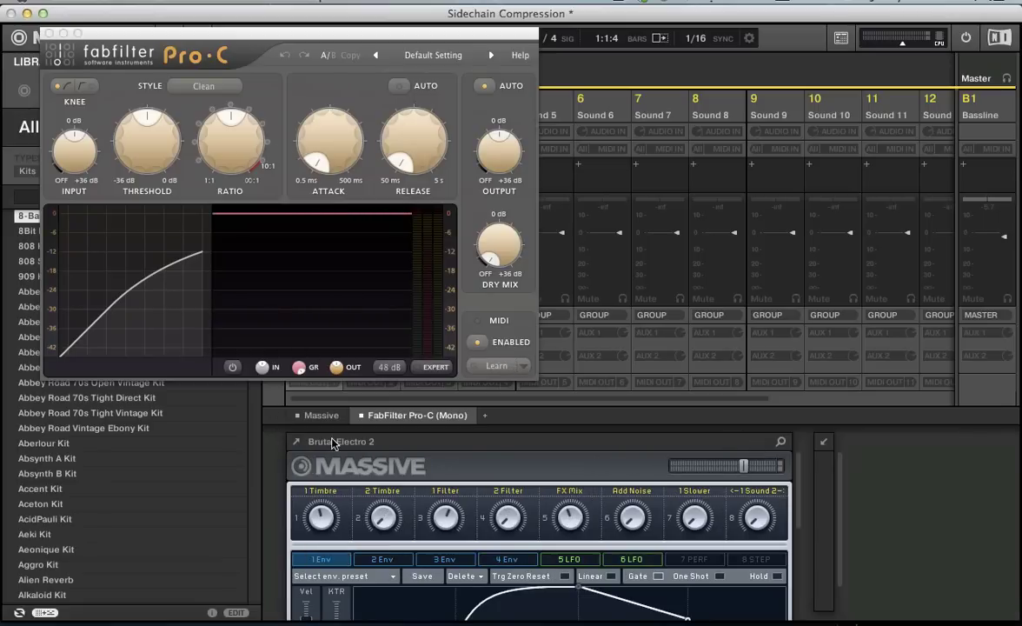
left_click(428, 369)
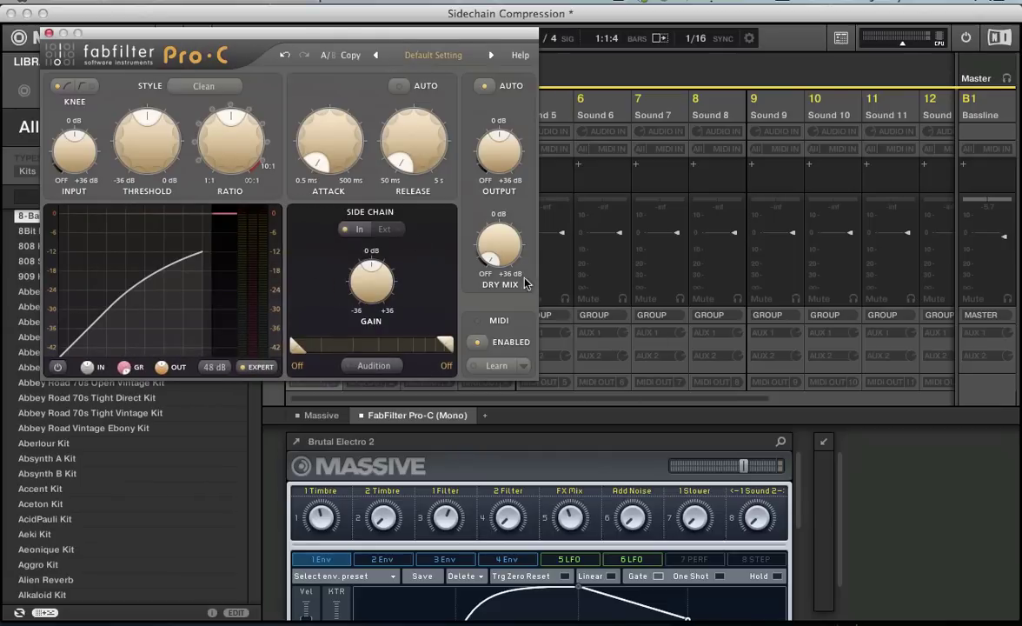
Close the Pro-C plug-in window and return to the arrange view.
left_click(928, 486)
key("super+m")
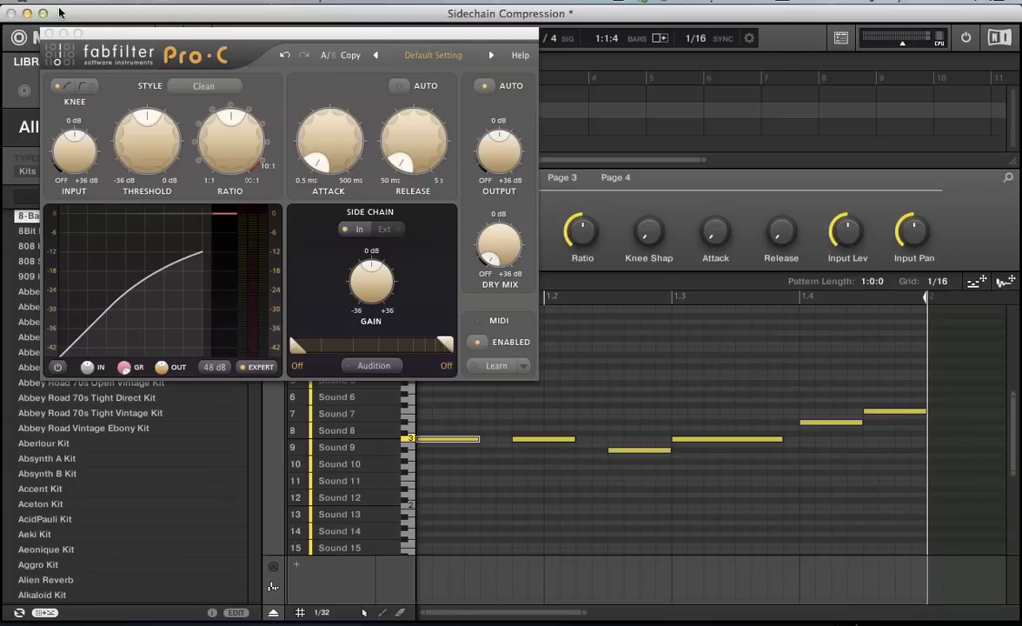
left_click_drag(100, 37, 909, 339)
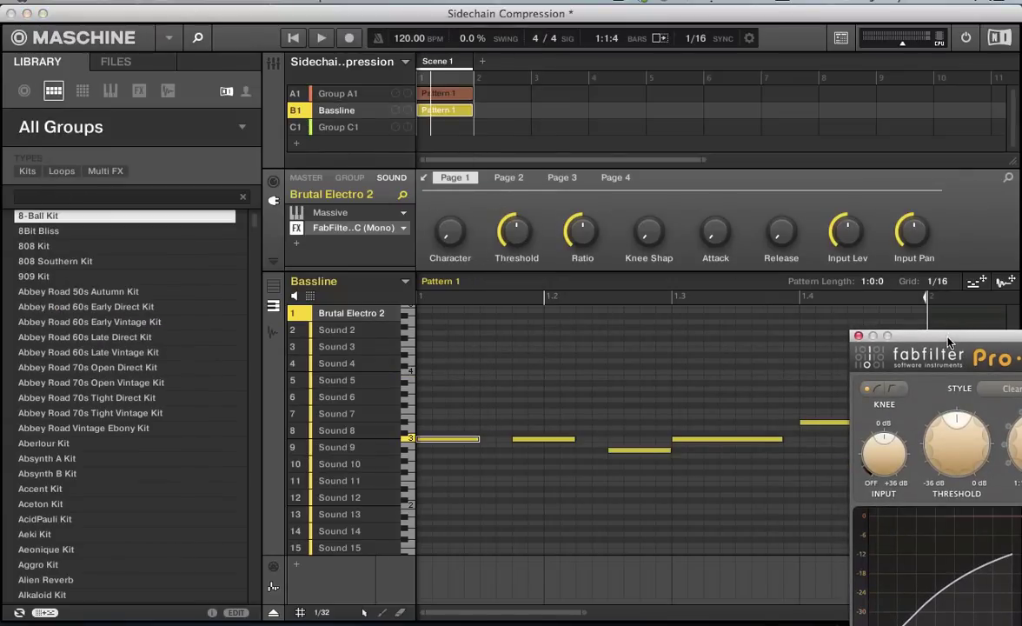
left_click_drag(870, 335, 240, 45)
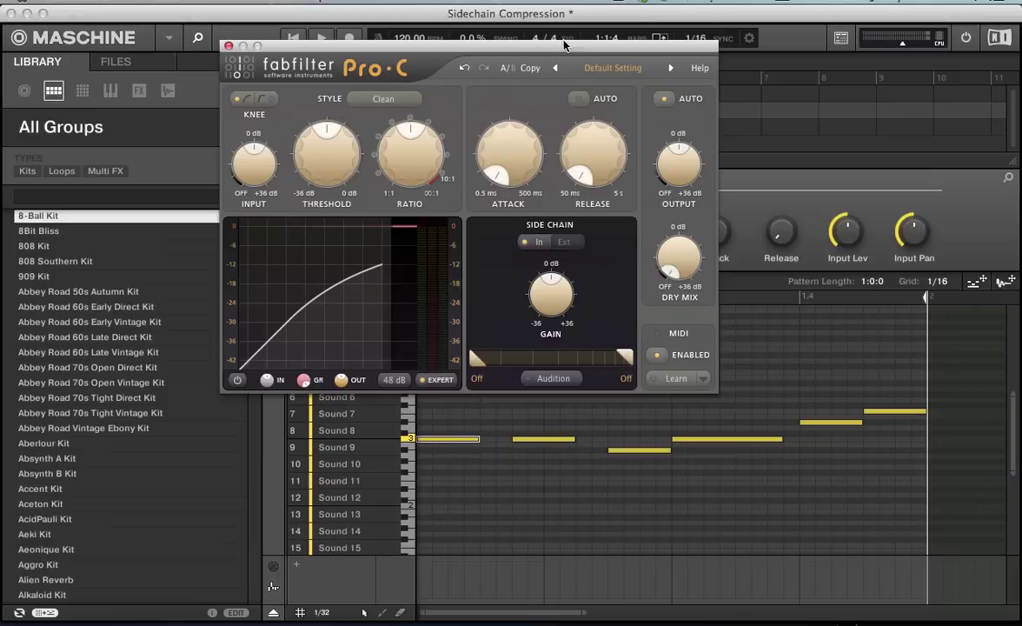
left_click(229, 47)
left_click(273, 63)
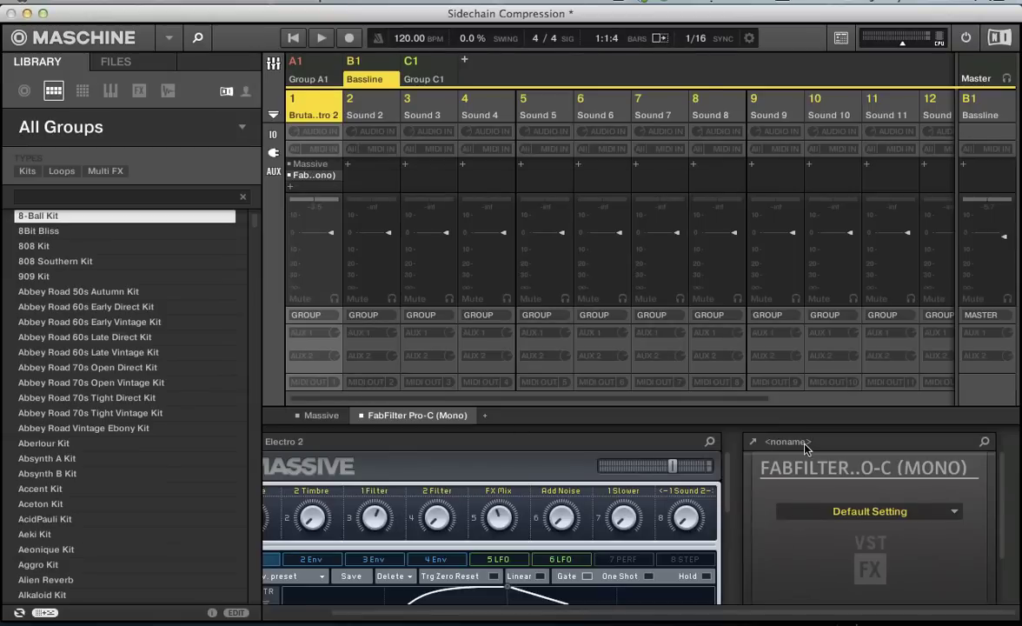
key("super+m")
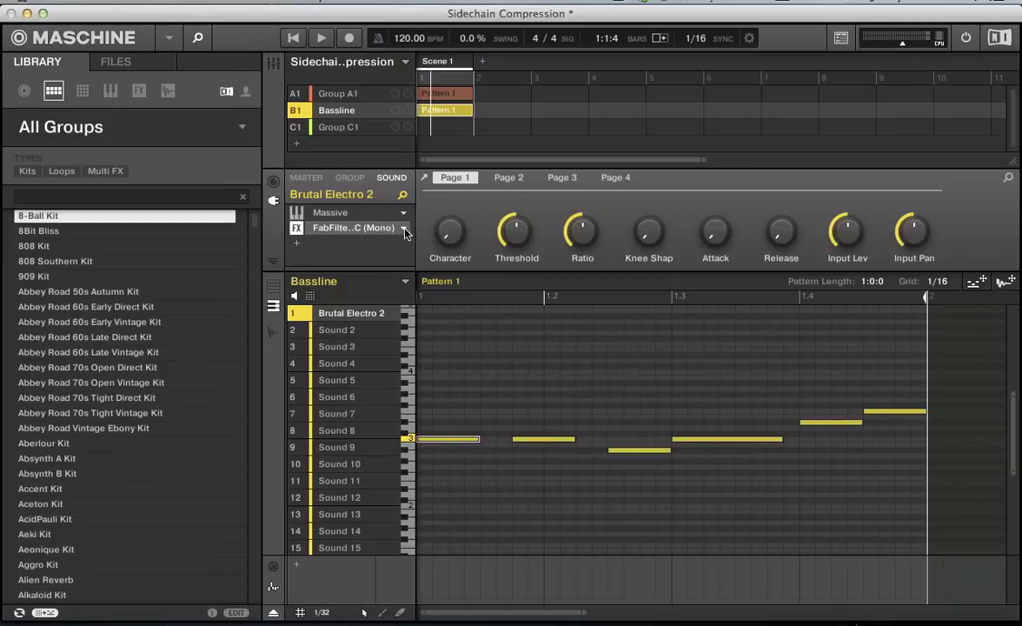
Load the side-chain version FabFilter Pro-C (SC) on the Bassline sound.
left_click(403, 228)
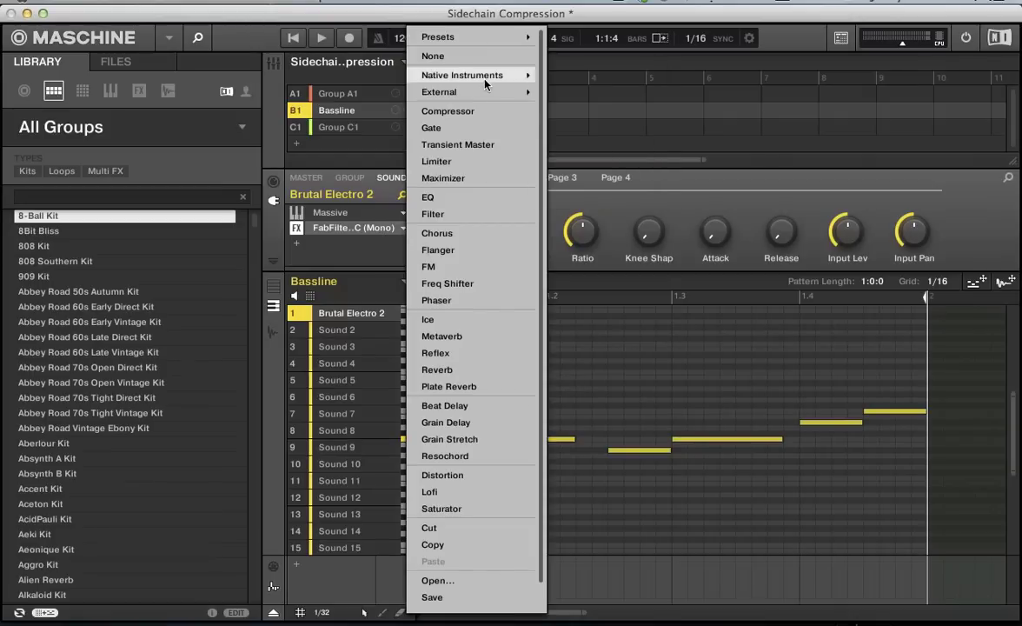
mouse_move(485, 96)
scroll(589, 332, "down", 1)
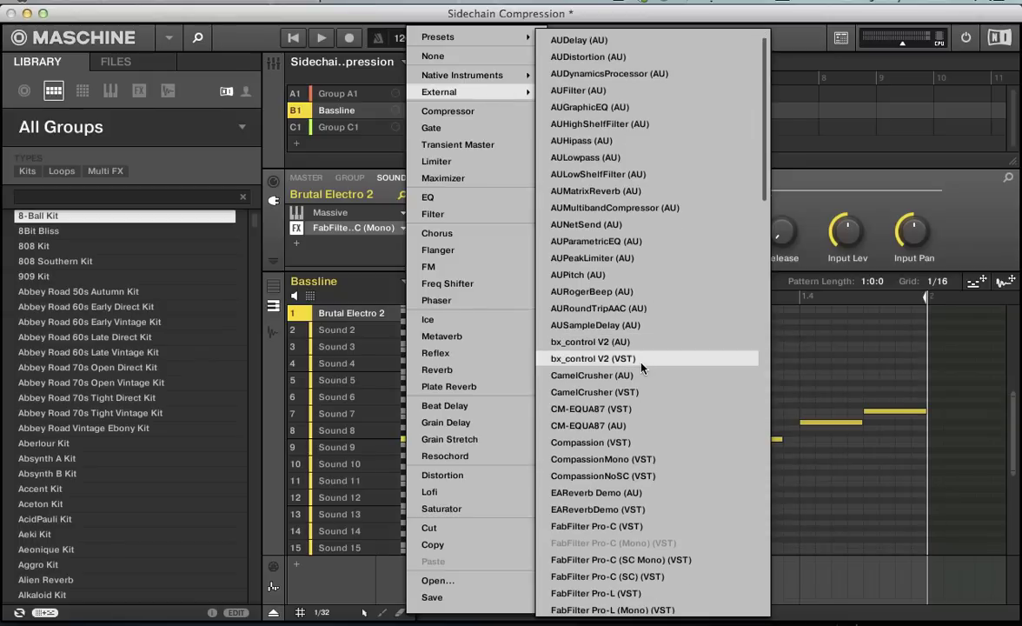
left_click(580, 576)
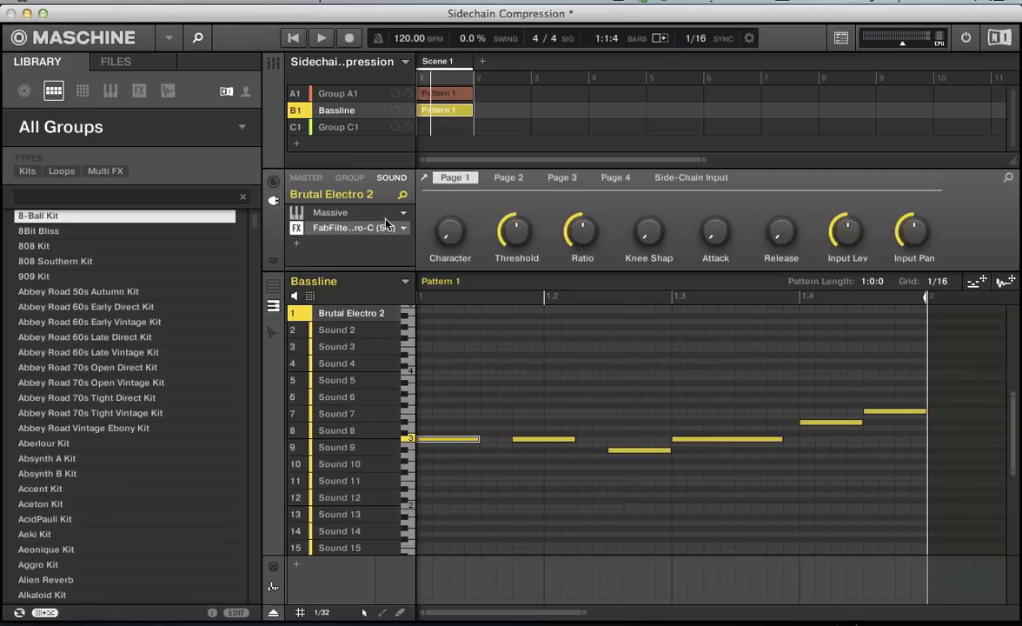
Show the compressor's Side-Chain Input page, leaving Source at None.
left_click(682, 178)
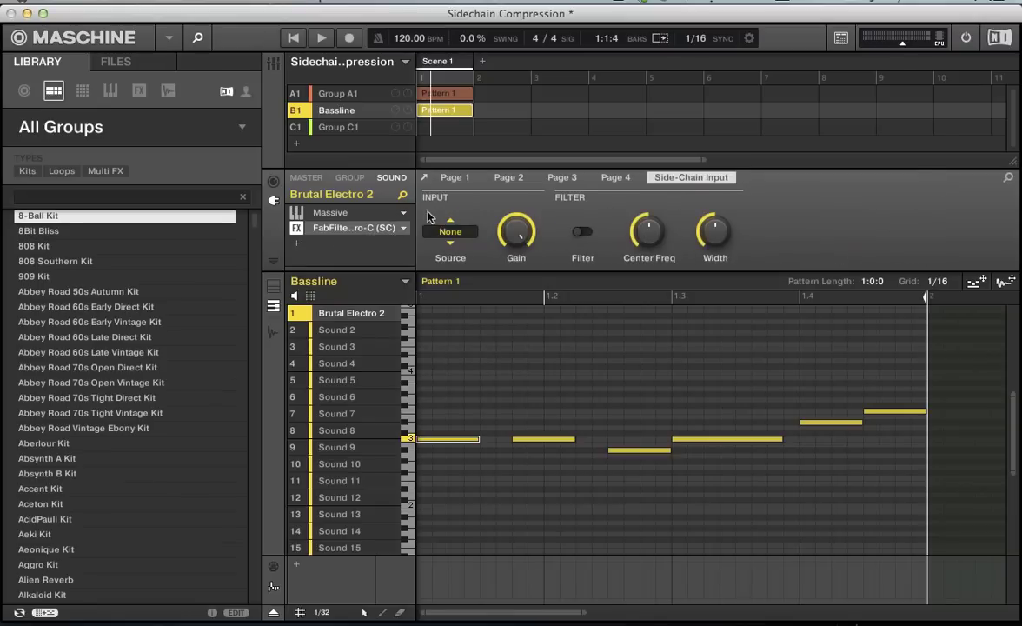
left_click(453, 236)
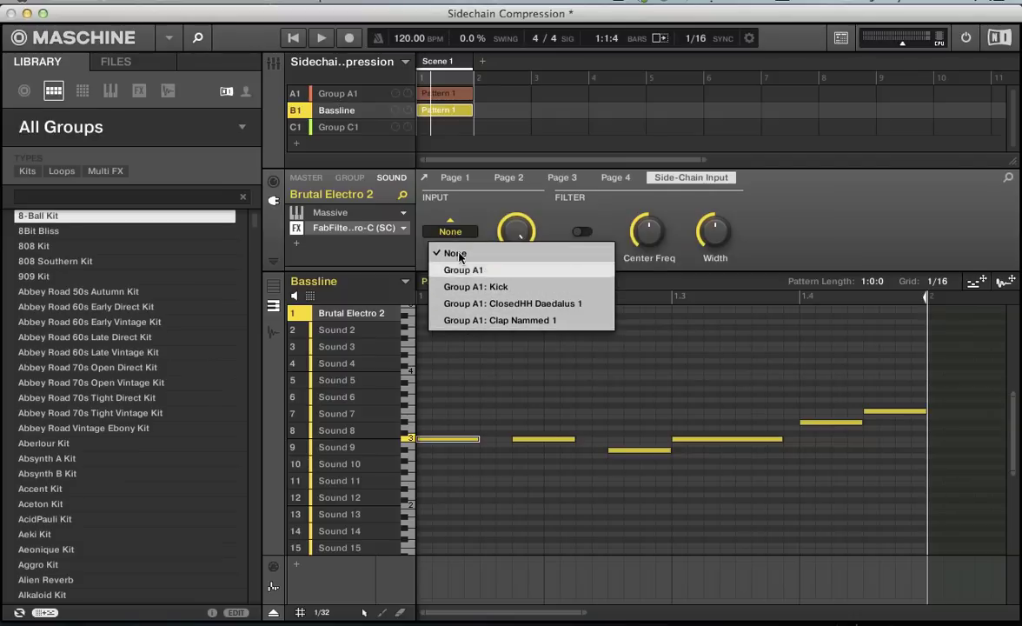
left_click(485, 214)
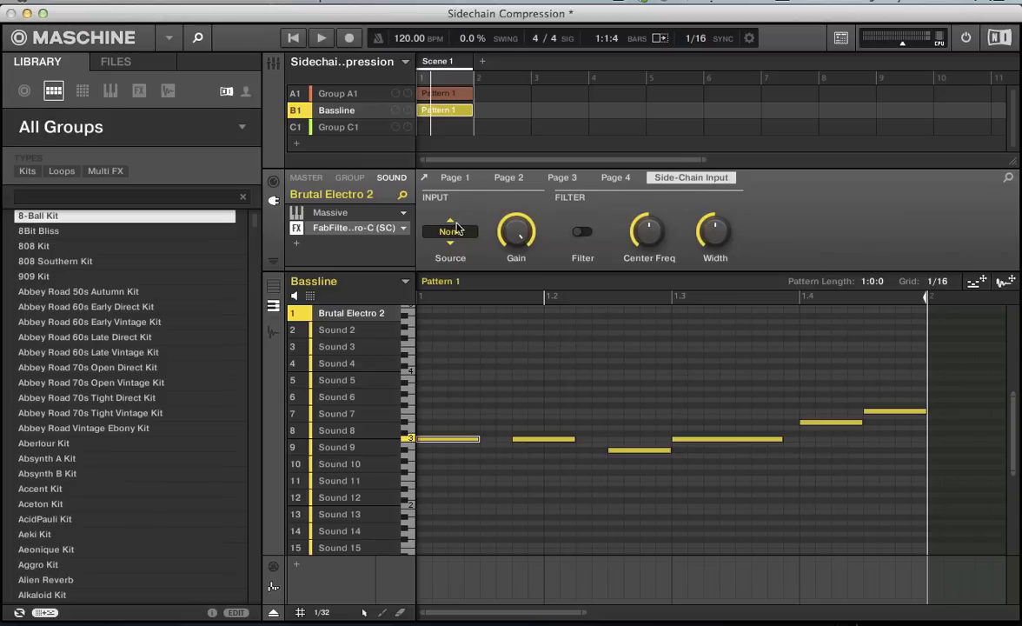
Route Group A1's sidechain sound output to the group in the Mixer.
left_click(348, 97)
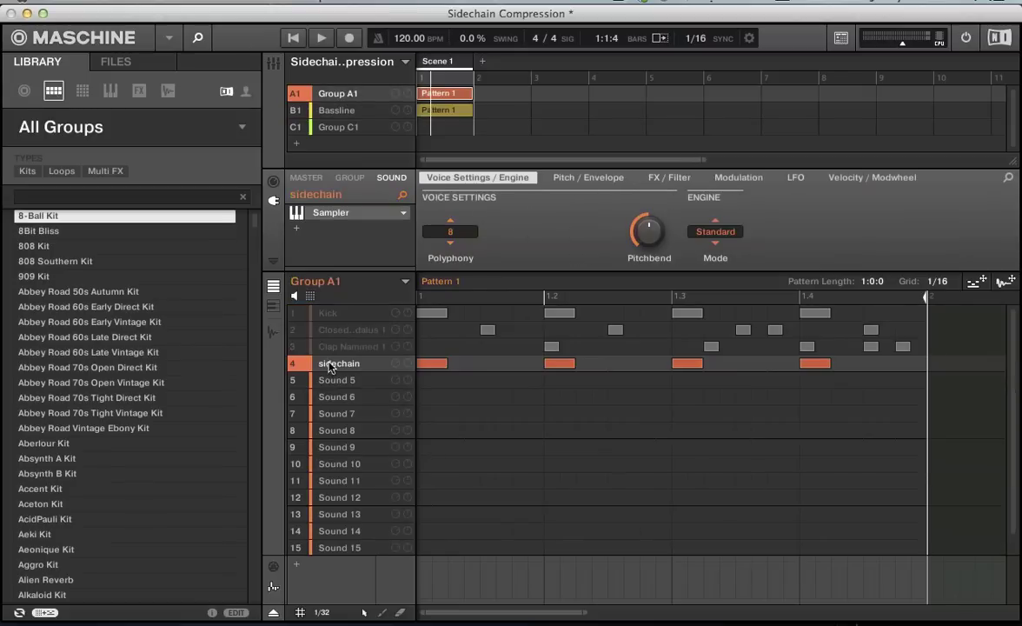
key("super+m")
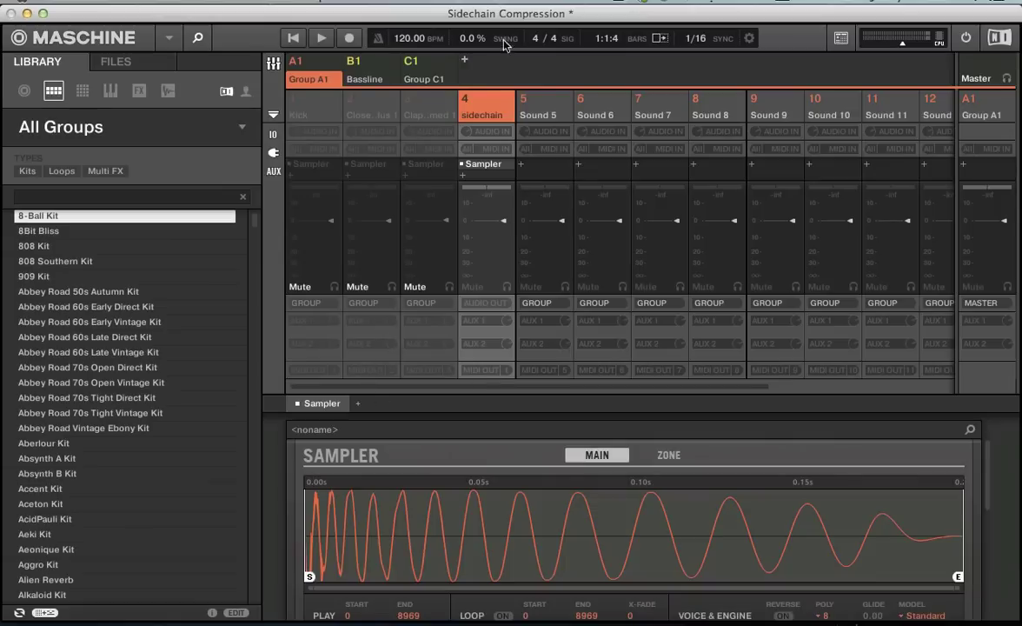
left_click(484, 302)
left_click(541, 335)
key("super+m")
Set the Bassline Pro-C (SC) side-chain Source to Group A1: sidechain (A1:S4).
left_click(363, 113)
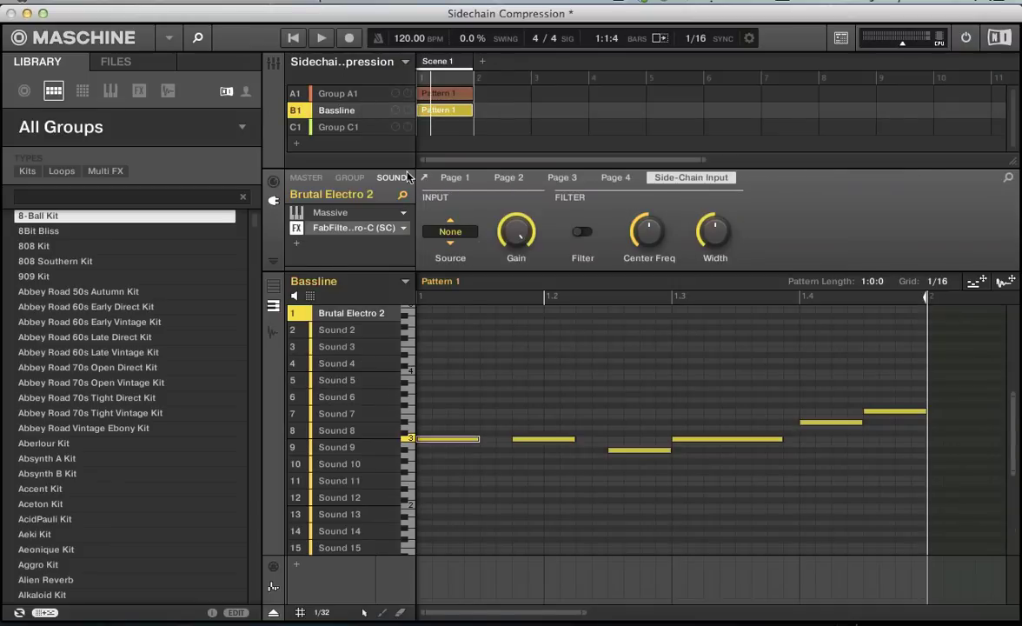
left_click(443, 231)
left_click(474, 335)
Reroute the sidechain sound's output so it is no longer heard in the mix.
key("super+m")
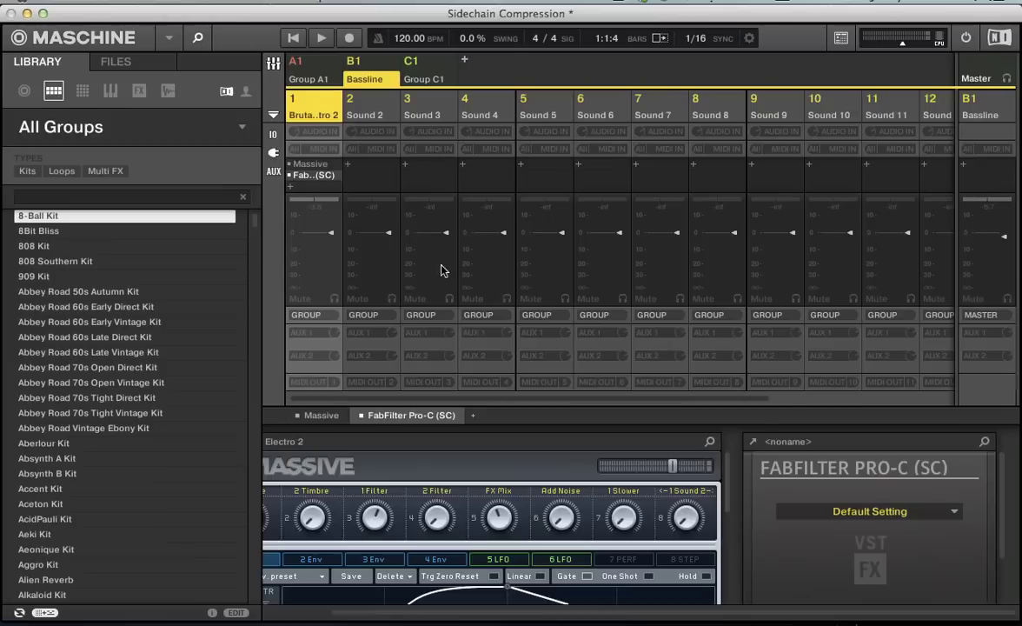
left_click(308, 68)
left_click(478, 302)
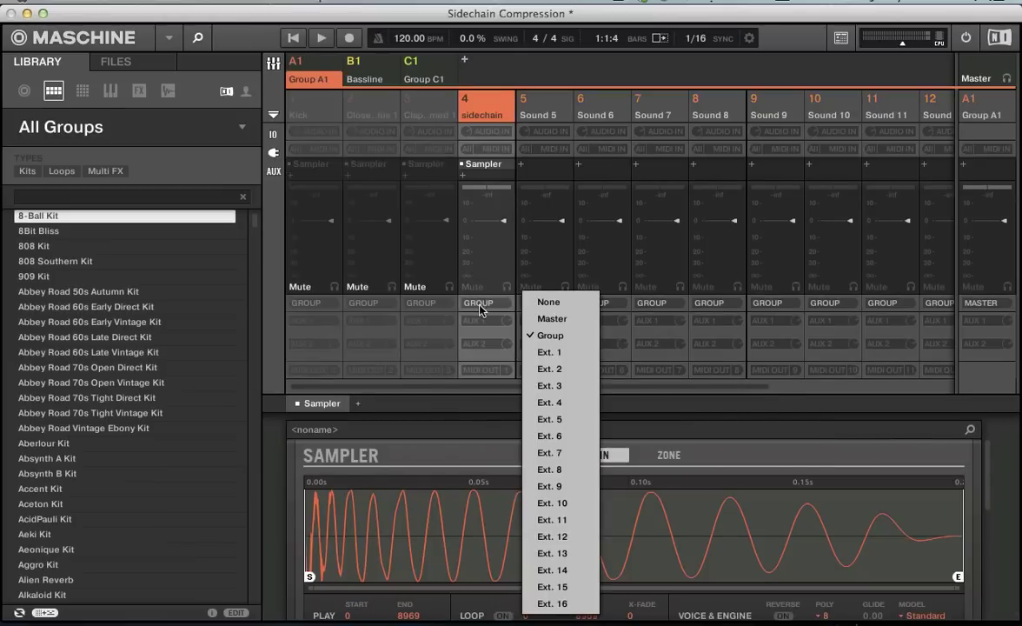
left_click(541, 302)
key("super+m")
Start playback and show the Bassline group's plug-ins in the Mixer.
key("space")
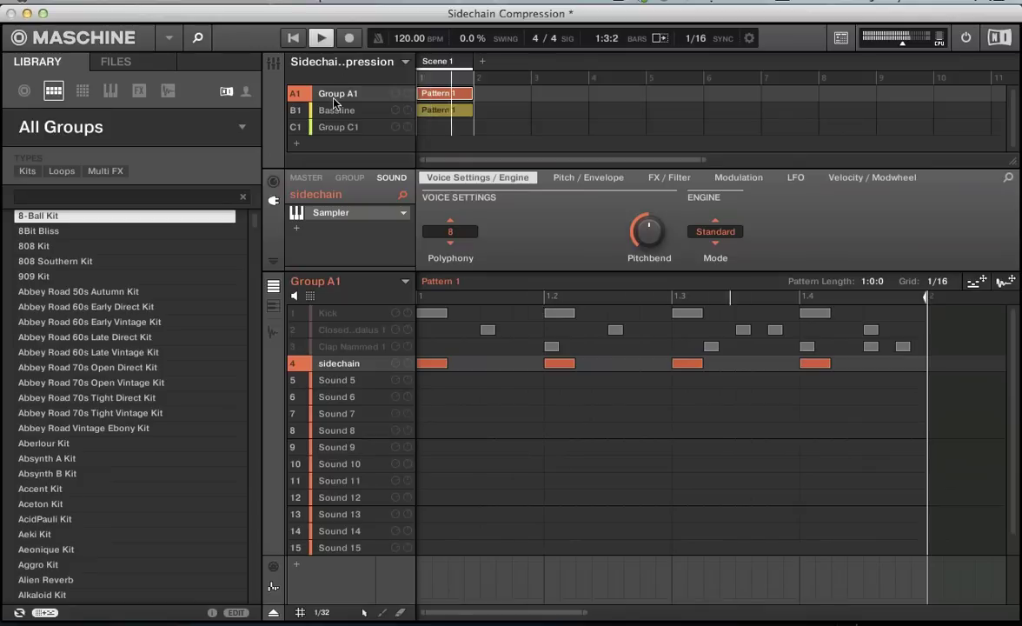
left_click(333, 110)
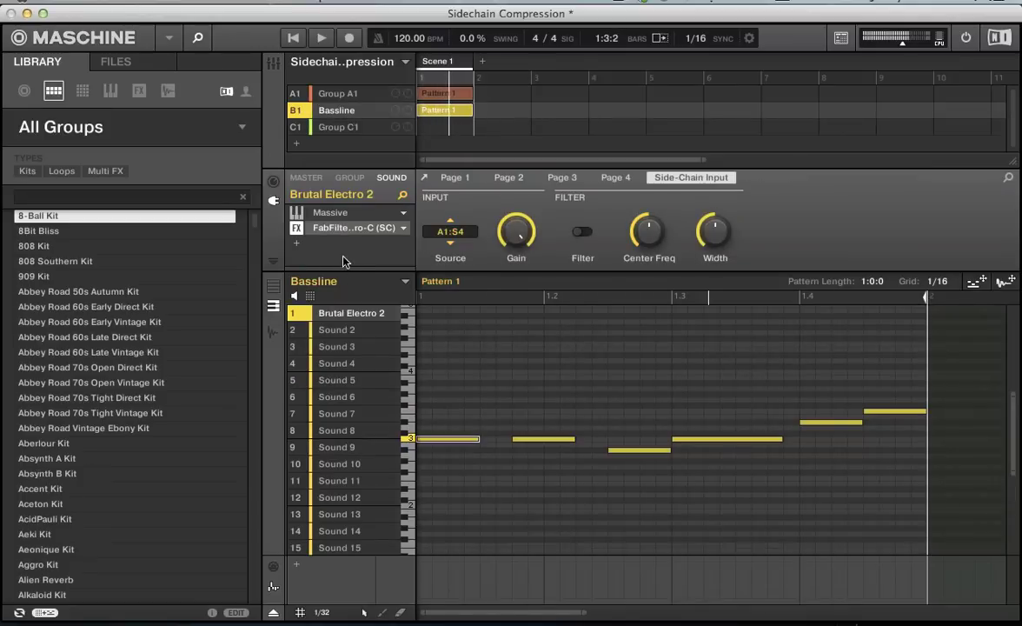
key("super+m")
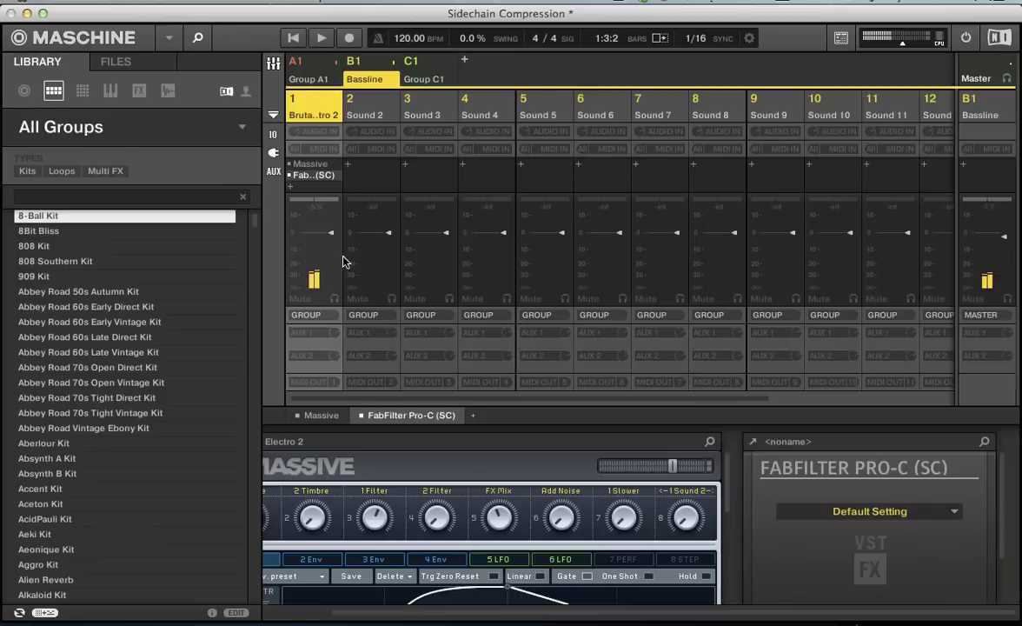
In the Pro-C compressor's Expert settings, switch Side Chain from In to Ext.
left_click(754, 443)
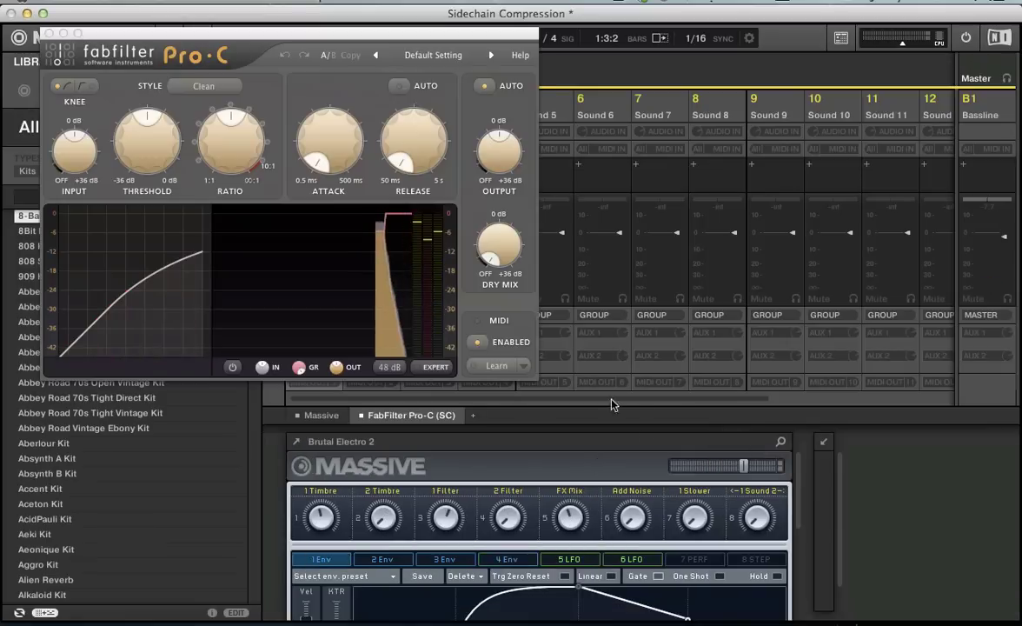
left_click(420, 370)
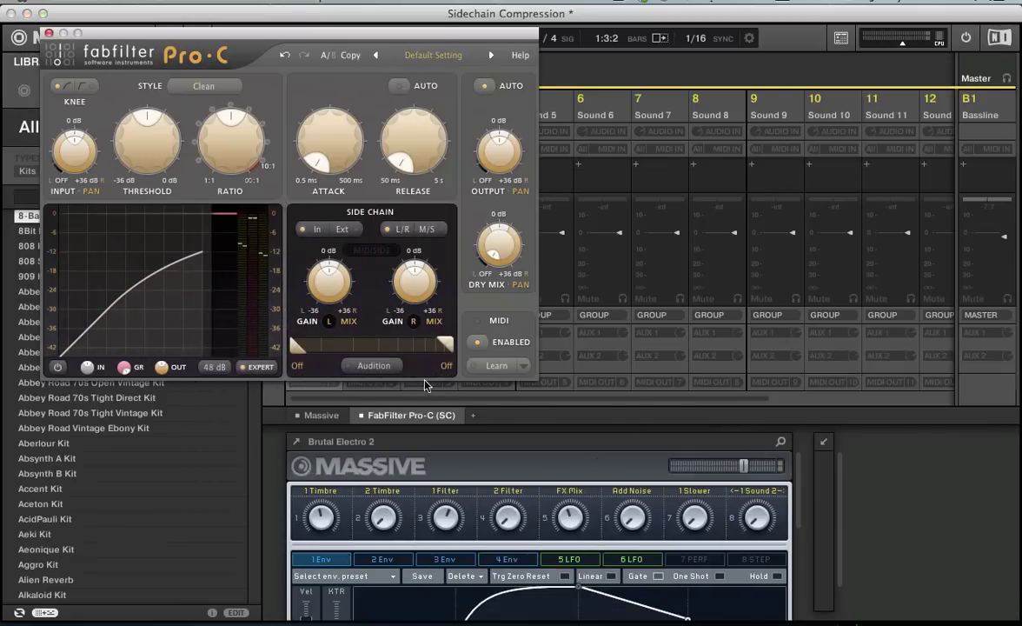
left_click(346, 231)
left_click(956, 539)
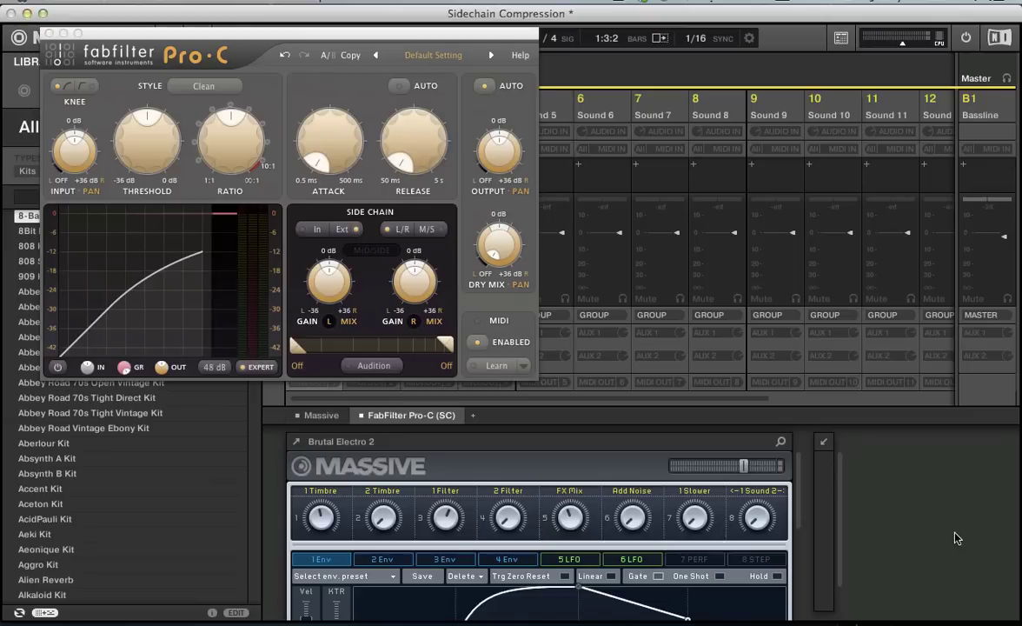
Play and stop the project to hear the bassline ducking, then close the Pro-C window.
key("space")
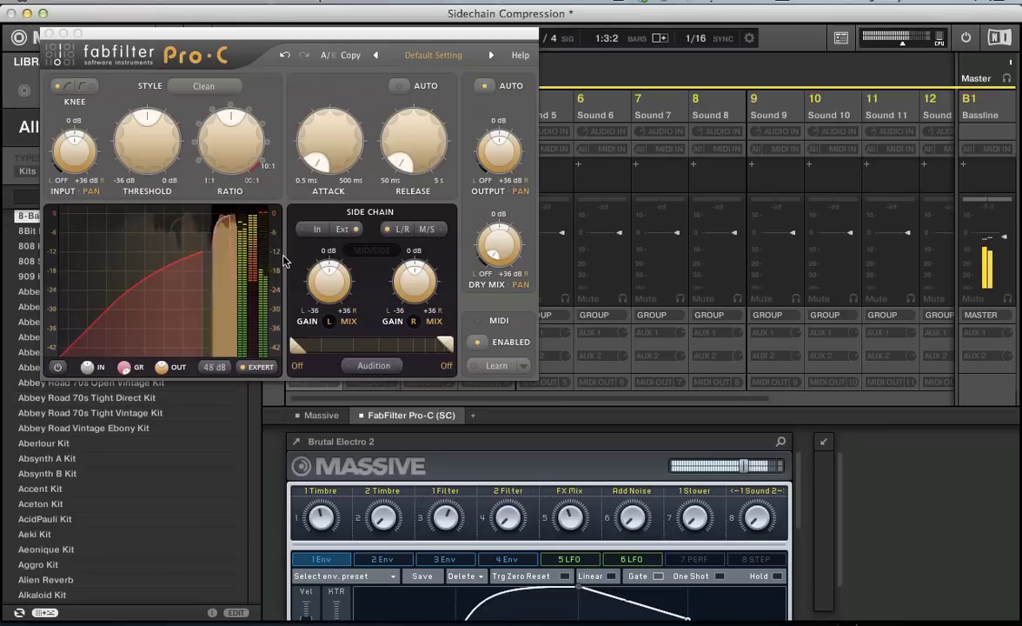
key("space")
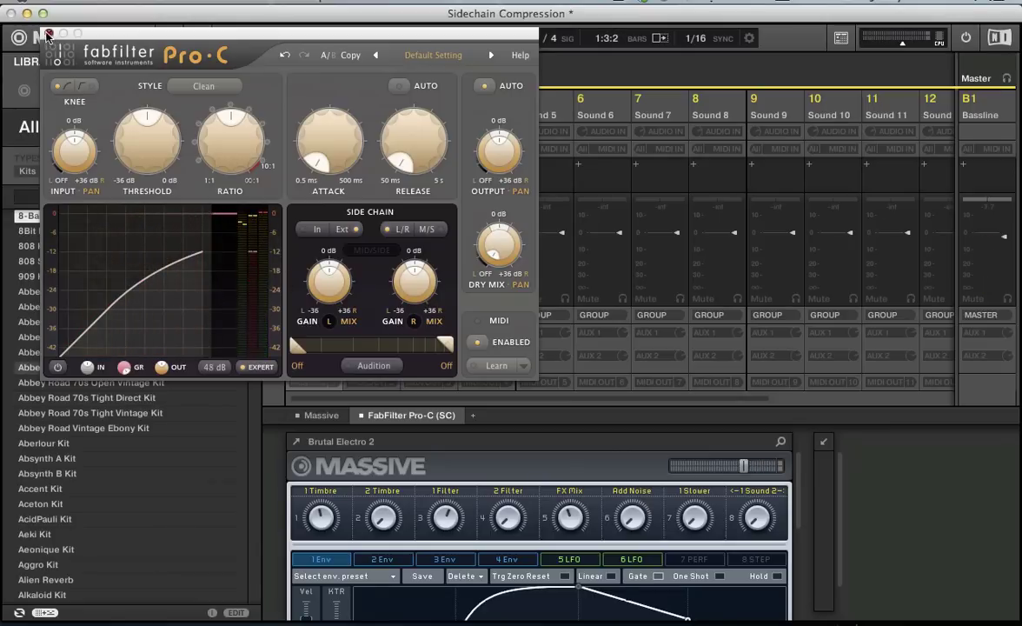
left_click(47, 34)
key("super+m")
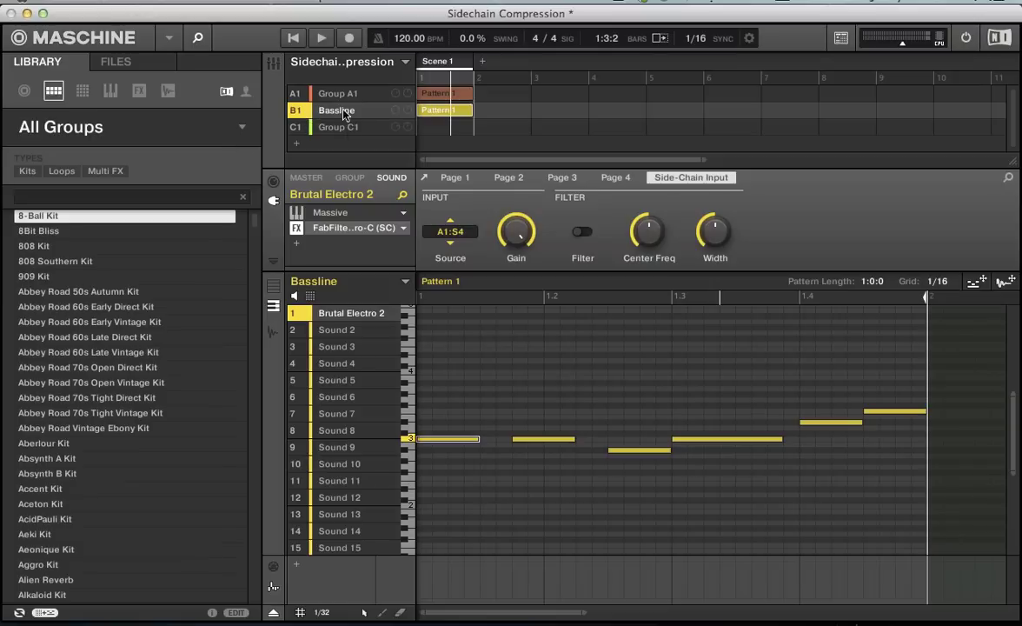
Mute the Bassline group and load the arpeggiated Stabburn preset into Group C1's first sound.
left_click_drag(294, 118, 363, 116)
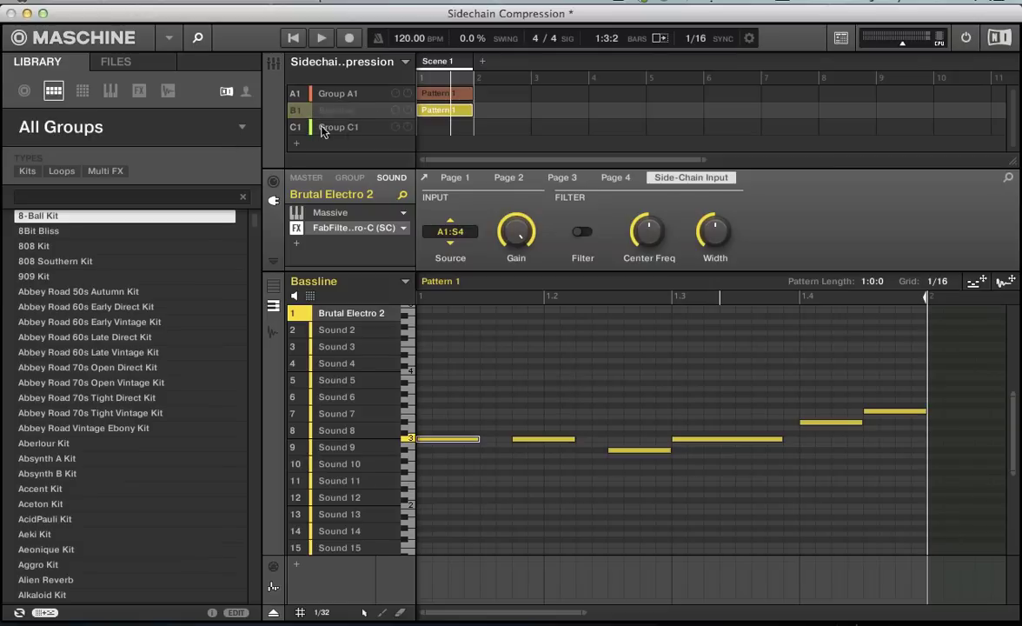
left_click(337, 131)
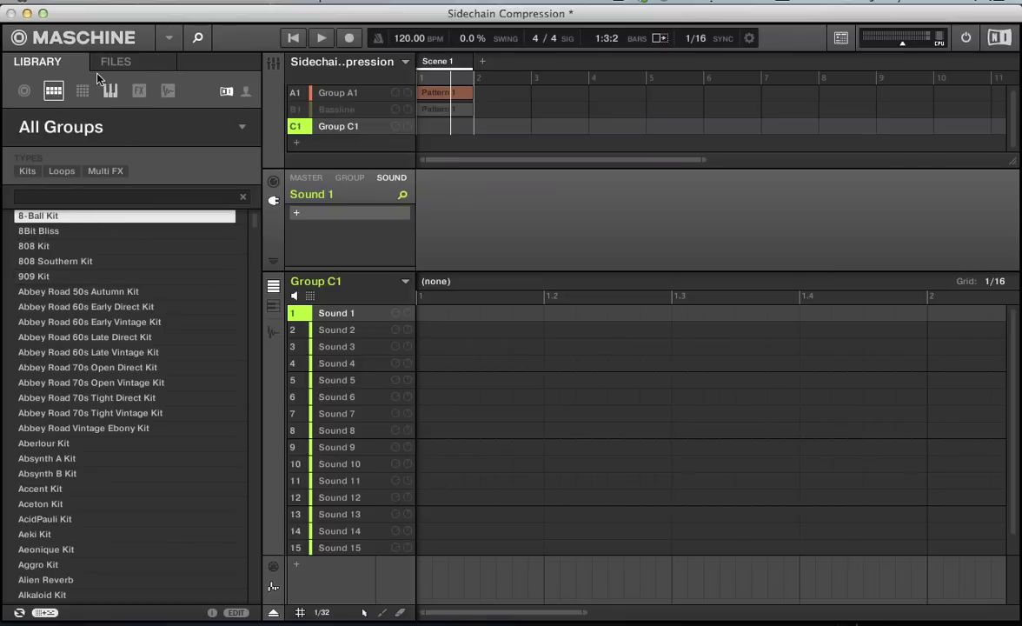
left_click(111, 94)
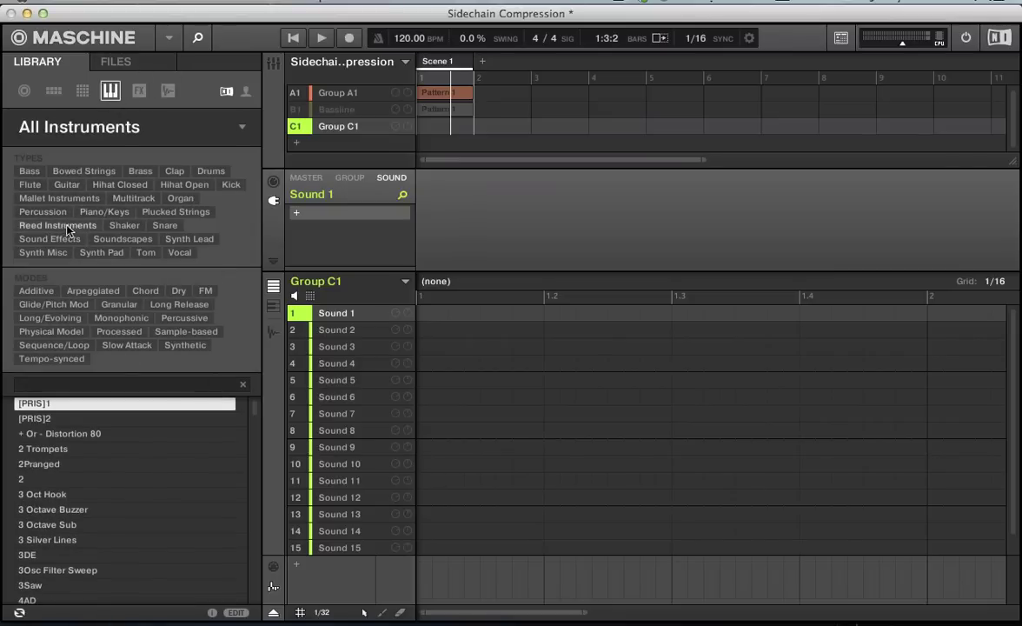
left_click(92, 290)
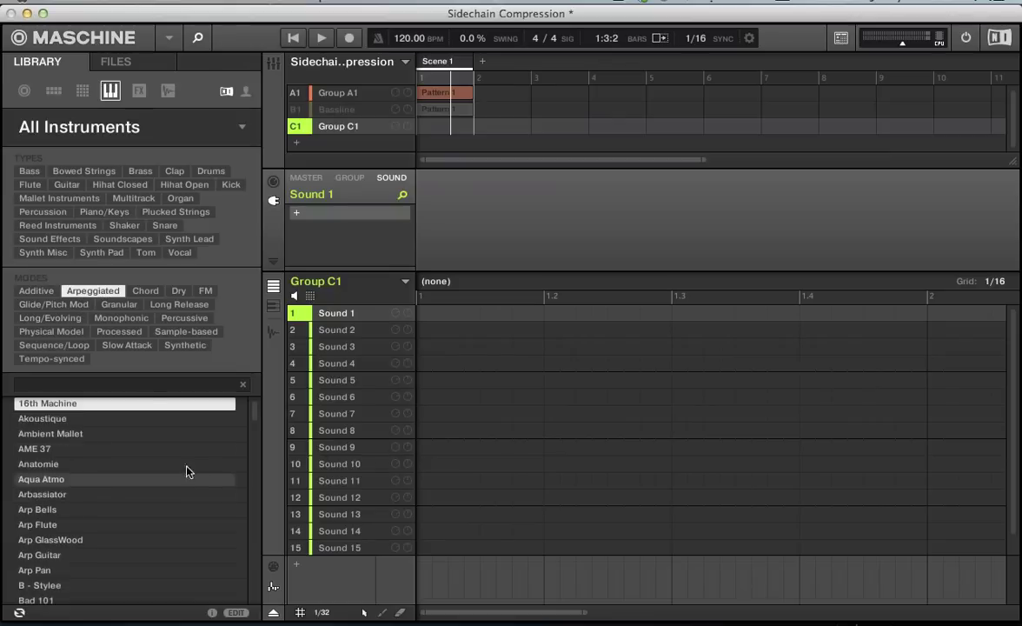
scroll(149, 452, "down", 5)
scroll(144, 467, "down", 15)
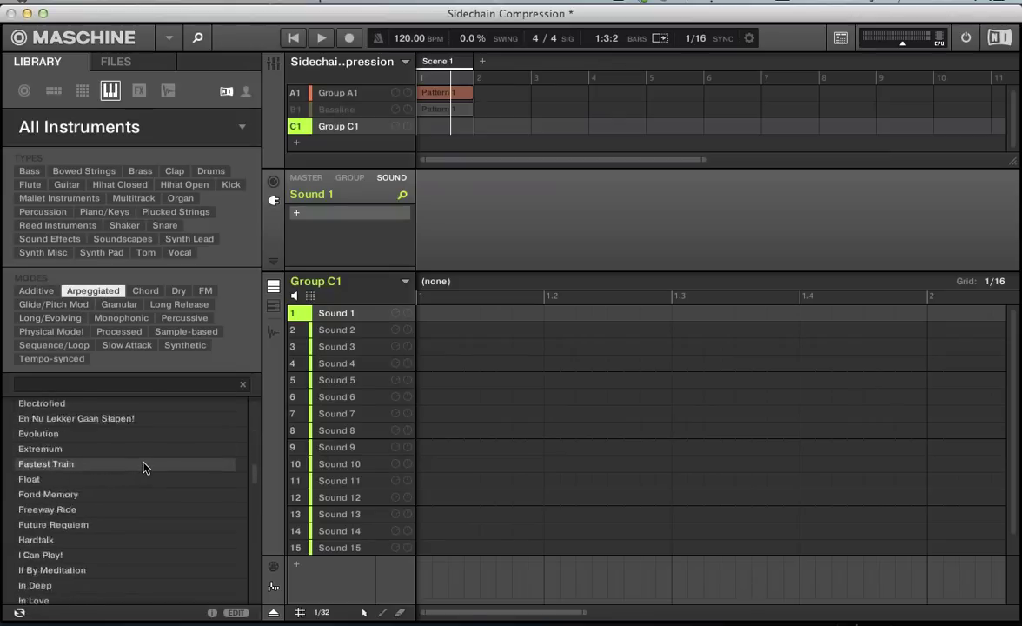
scroll(131, 466, "down", 10)
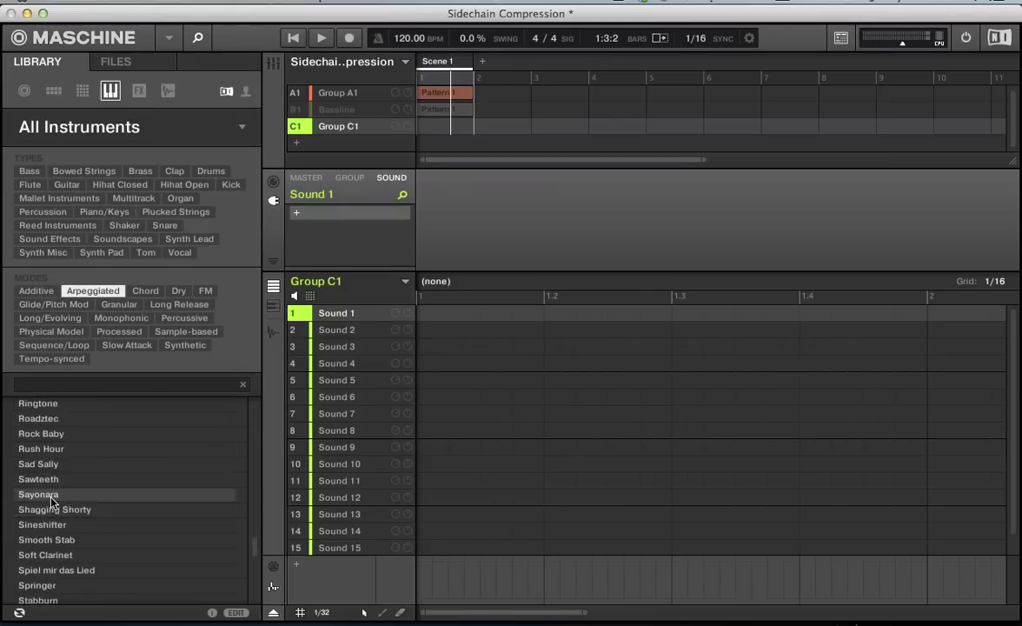
scroll(55, 540, "down", 3)
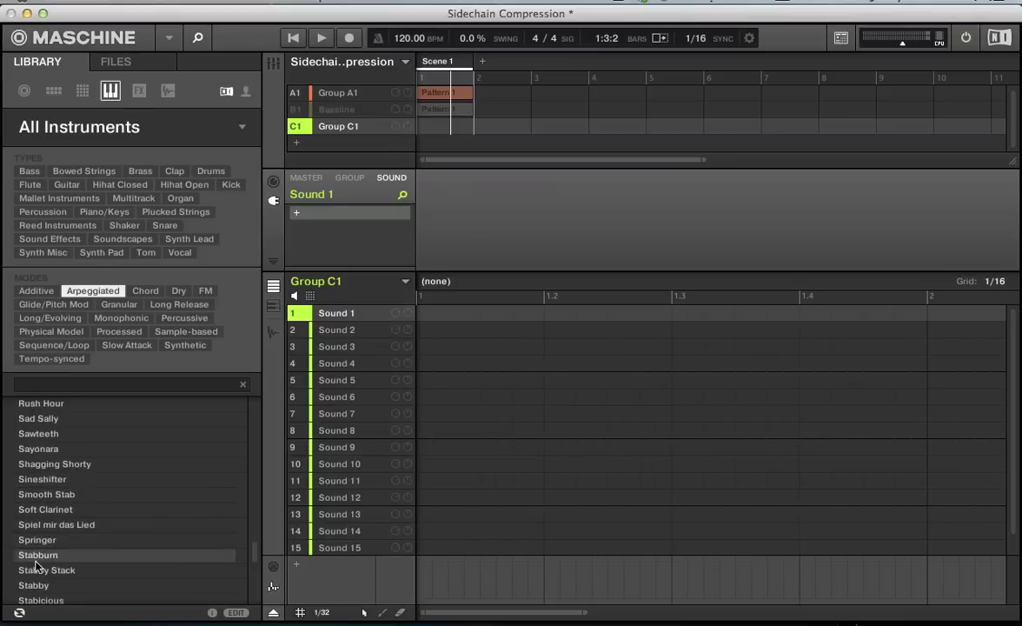
left_click(37, 556)
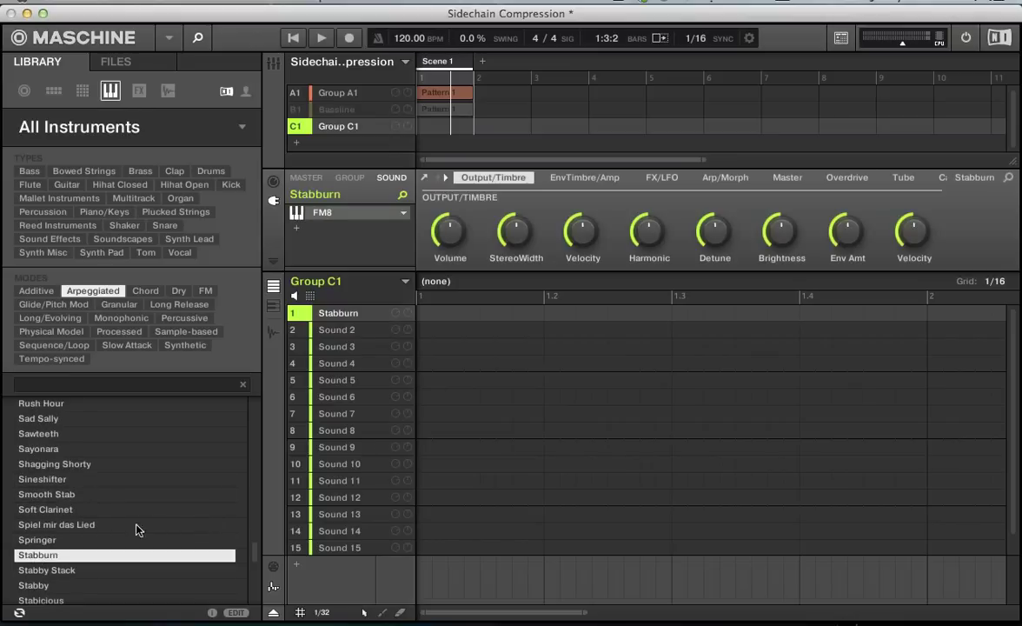
Add one Stabburn note stretched across the whole bar and play it back.
left_click(423, 315)
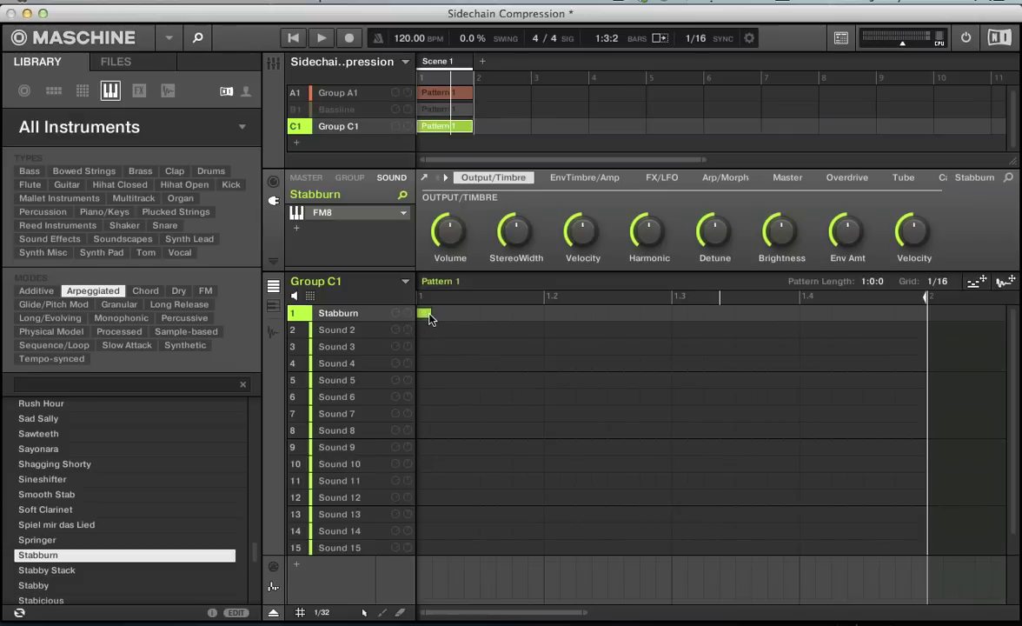
left_click_drag(430, 318, 885, 345)
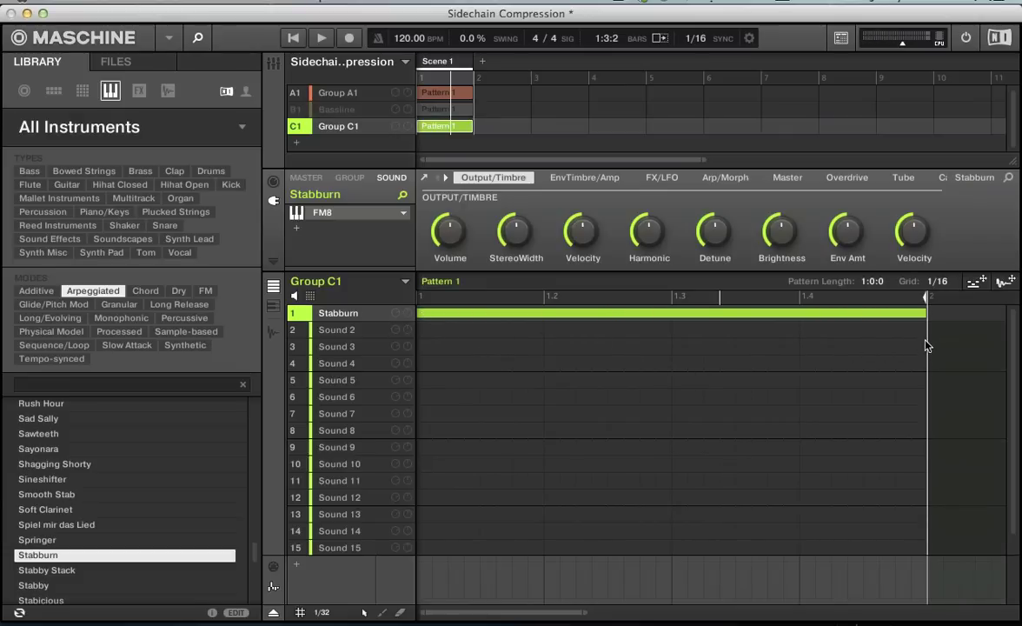
key("space")
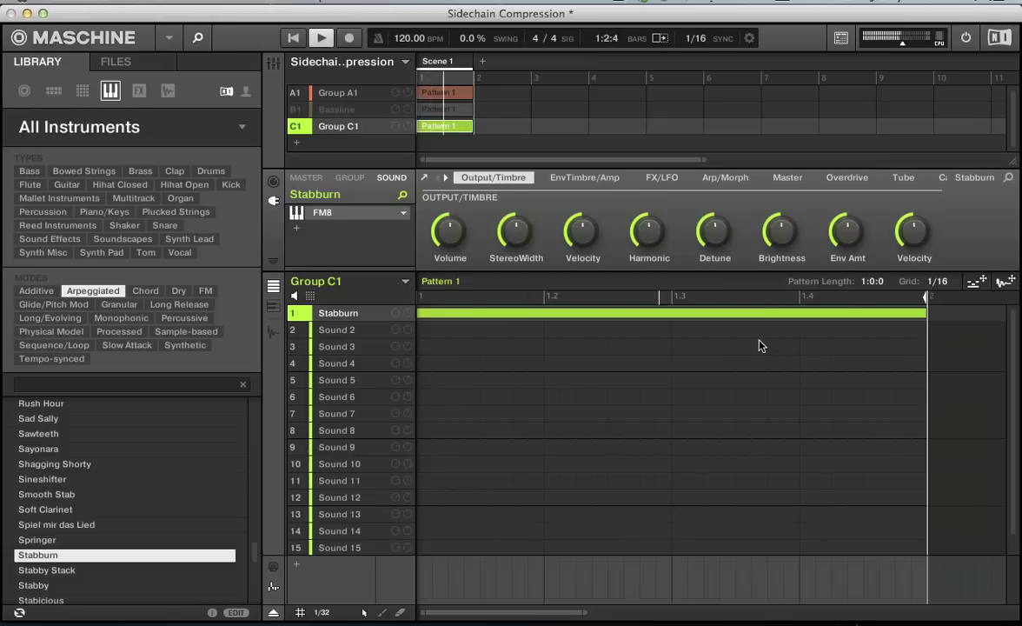
Put a Compressor on Stabburn with its side-chain Source set to Group A1, then play.
mouse_move(459, 249)
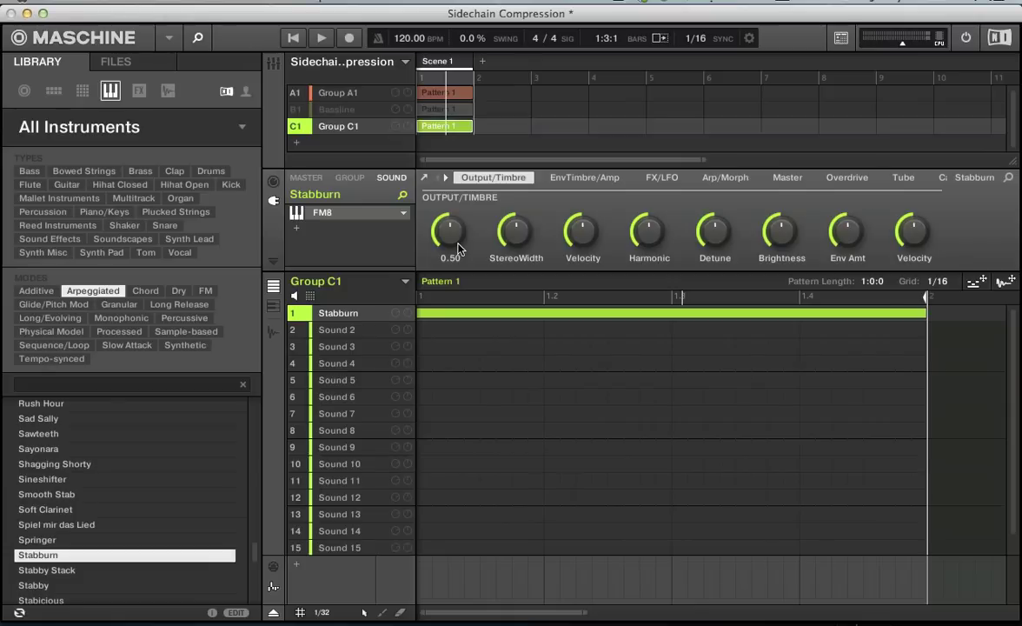
left_click(298, 230)
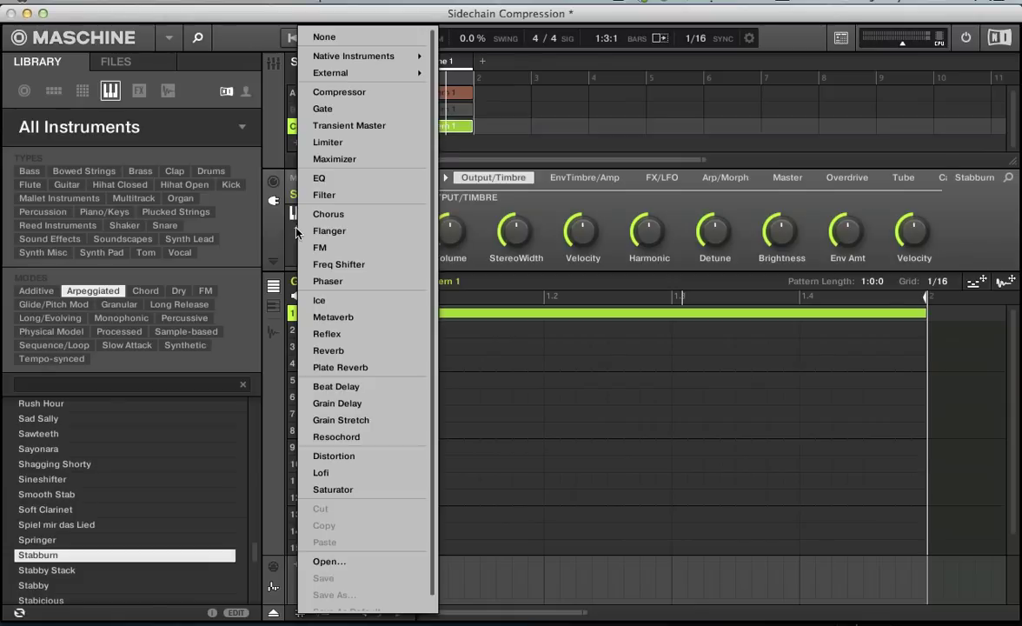
left_click(327, 92)
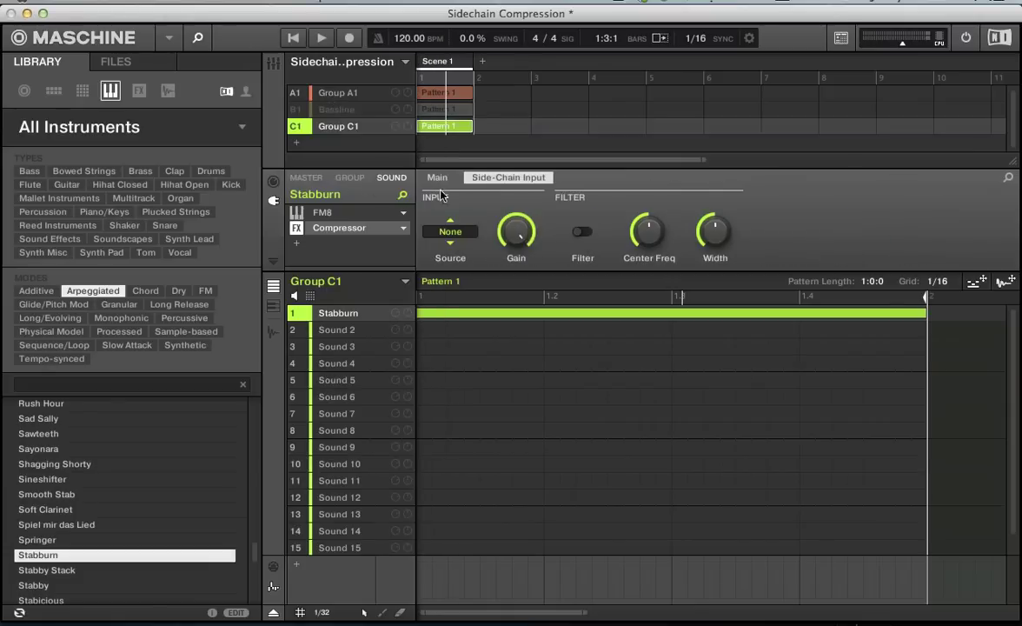
left_click(451, 231)
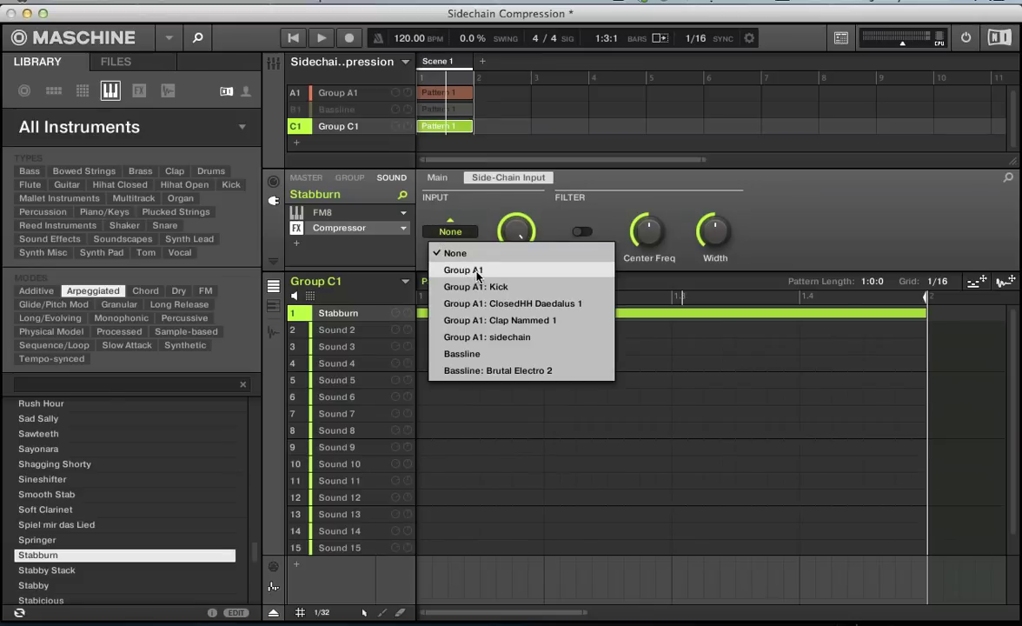
left_click(478, 273)
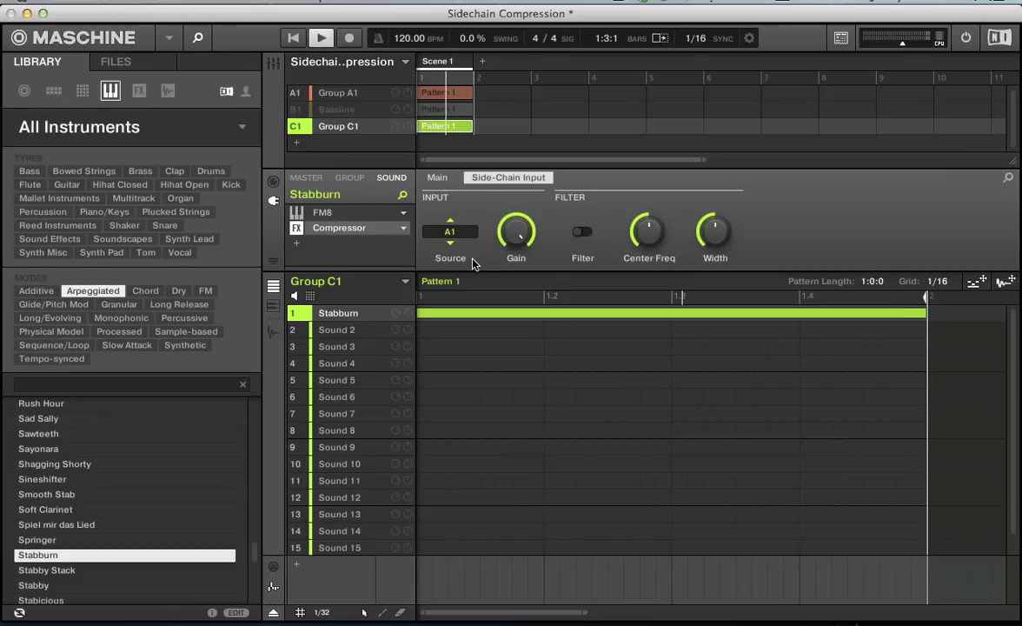
key("space")
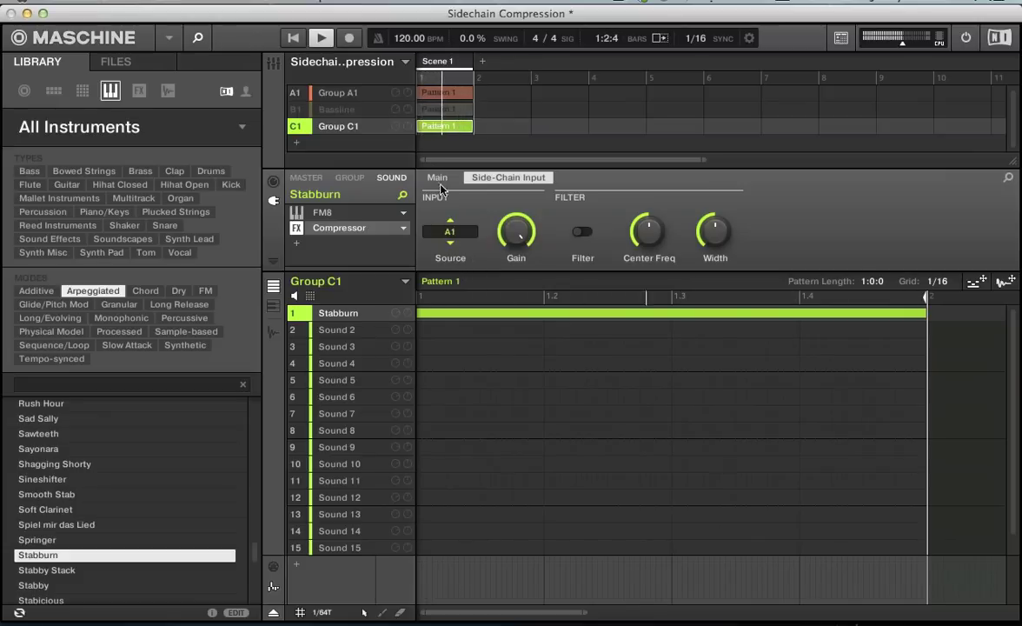
In Group A1, unmute Clap, Closed HH and Kick, and mute the sidechain trigger sound.
left_click(323, 90)
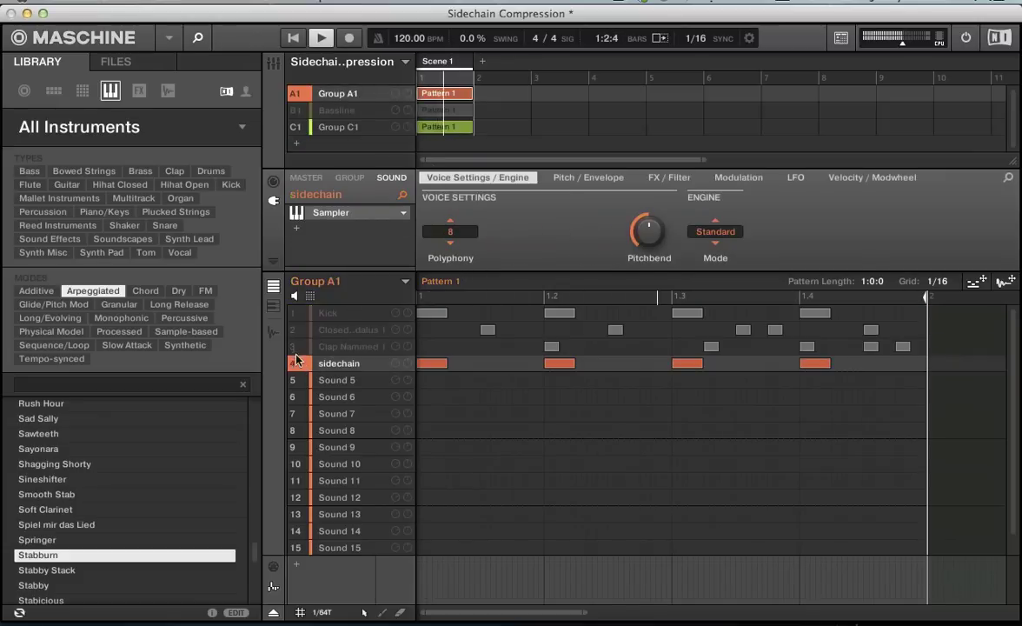
left_click(294, 346)
left_click(294, 331)
left_click(294, 313)
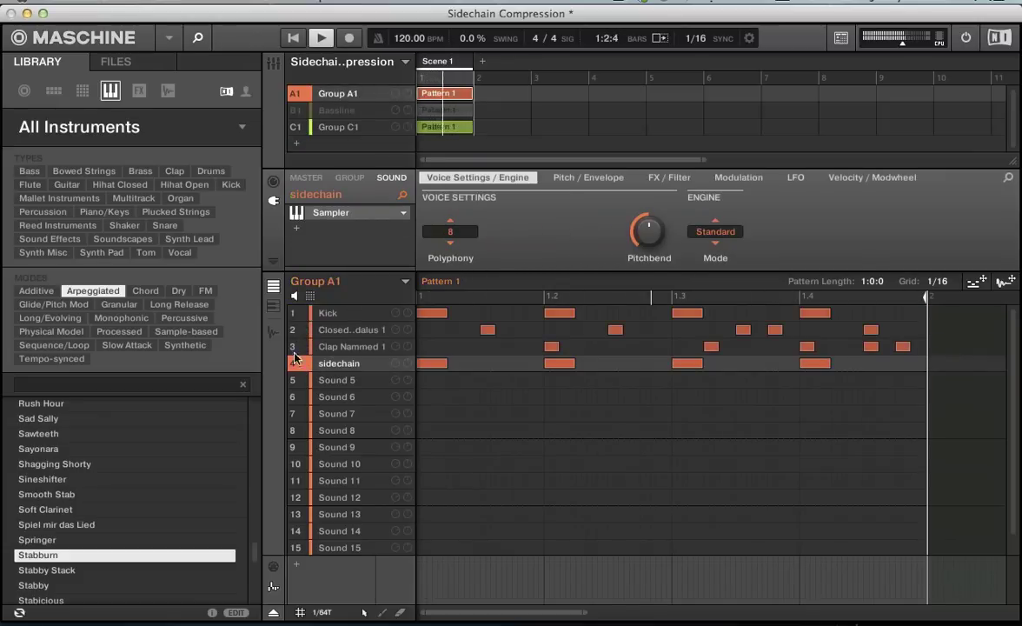
left_click(294, 364)
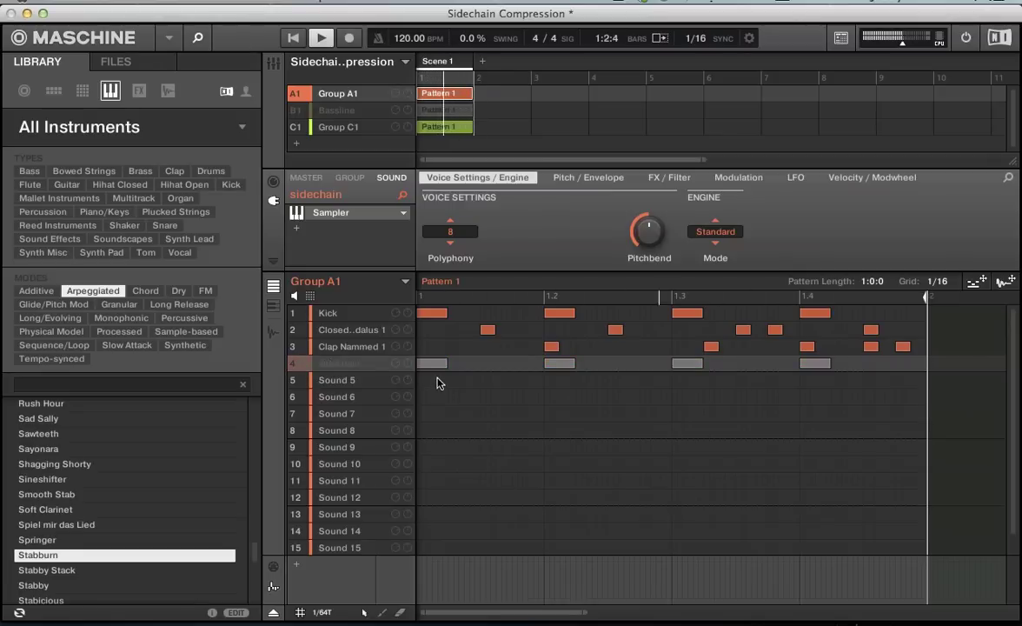
Replace Stabburn's Compressor with a Gate, then show Group A1 in the Mixer.
left_click(351, 129)
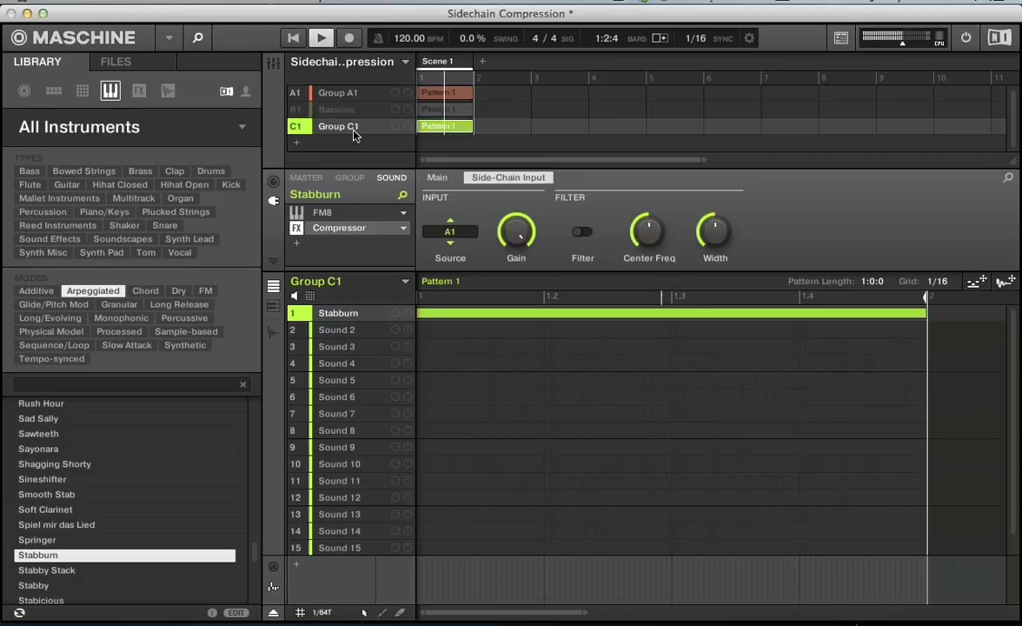
left_click(402, 230)
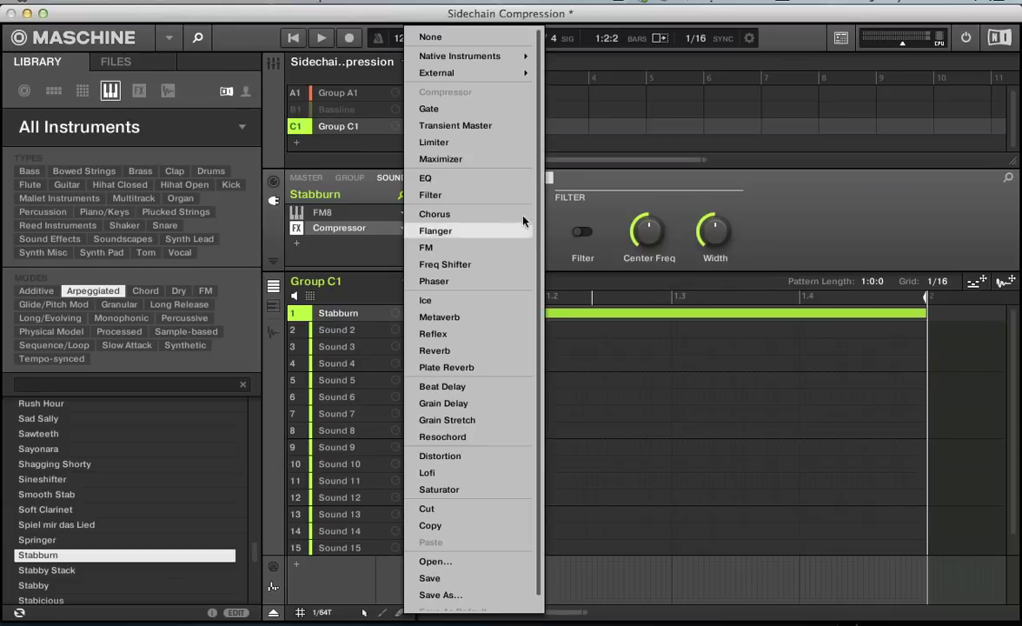
left_click(439, 110)
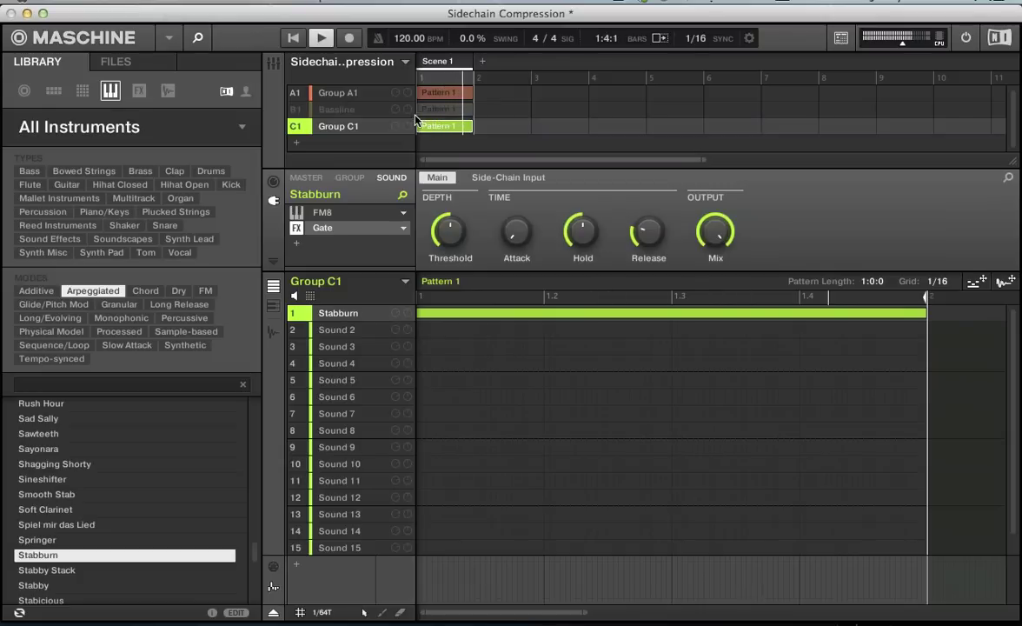
left_click(330, 94)
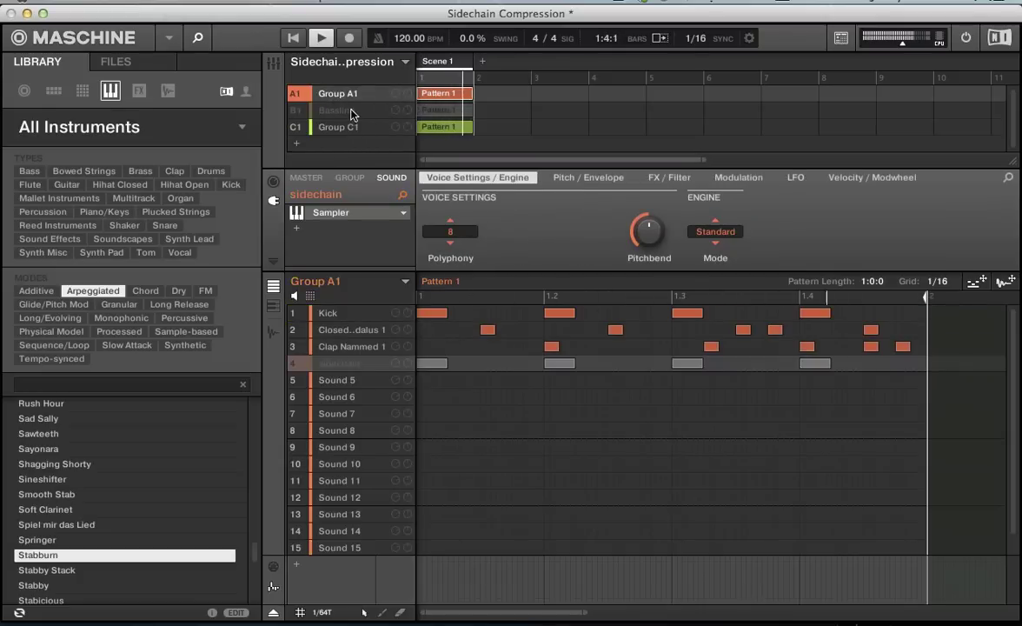
left_click(273, 62)
Route Group A1's output from Master to None, then return to Group C1's Stabburn sound.
left_click(982, 303)
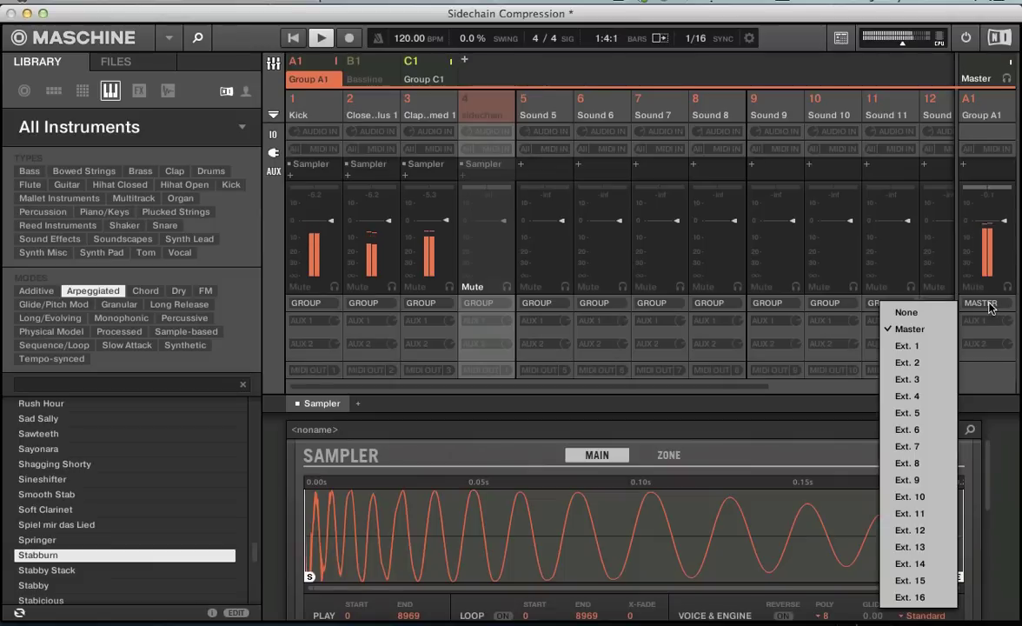
left_click(926, 319)
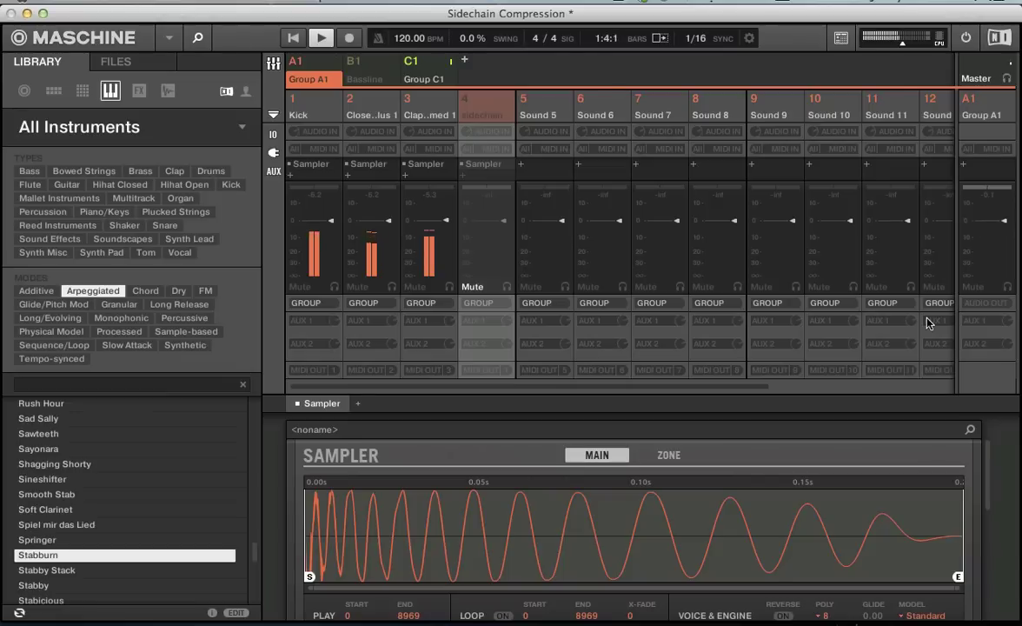
left_click(273, 62)
left_click(335, 129)
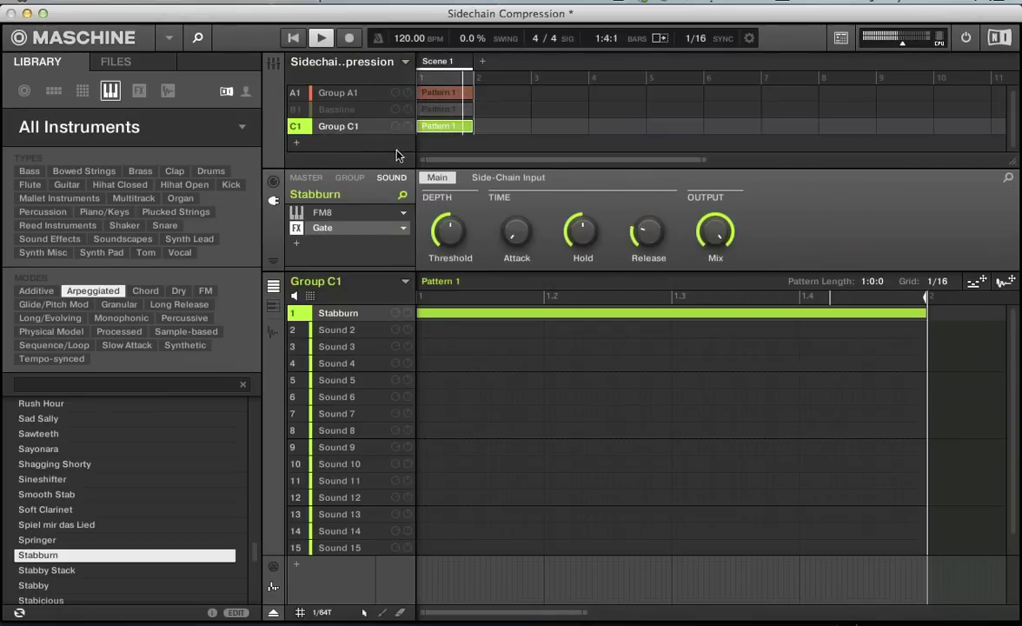
In Group A1's pattern, remove the kicks on beats 1 and 1.3 and the clap at 1.3.
left_click(362, 100)
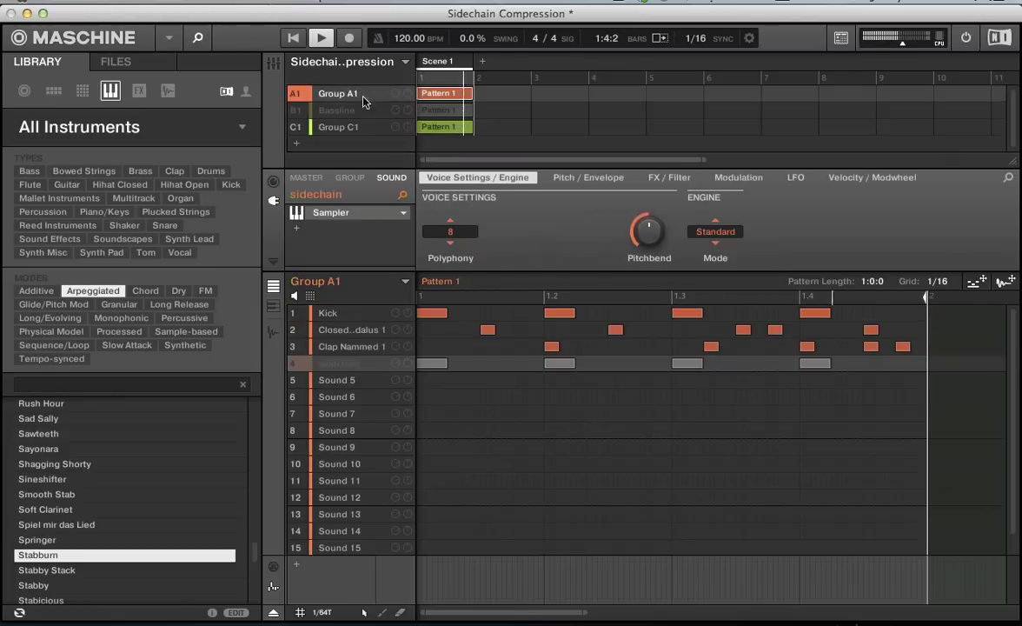
left_click(437, 314)
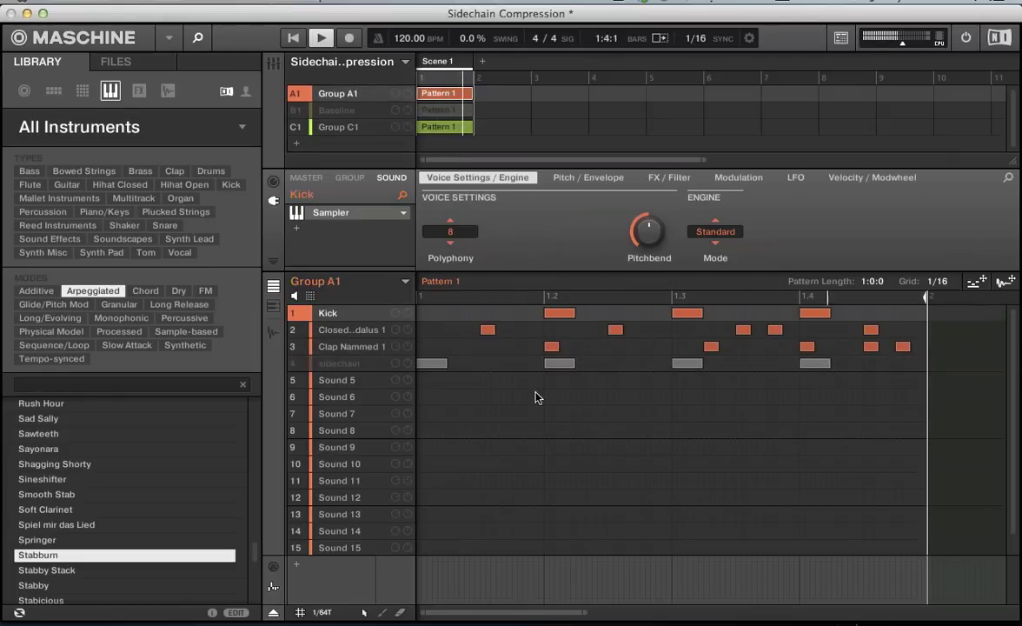
left_click(684, 315)
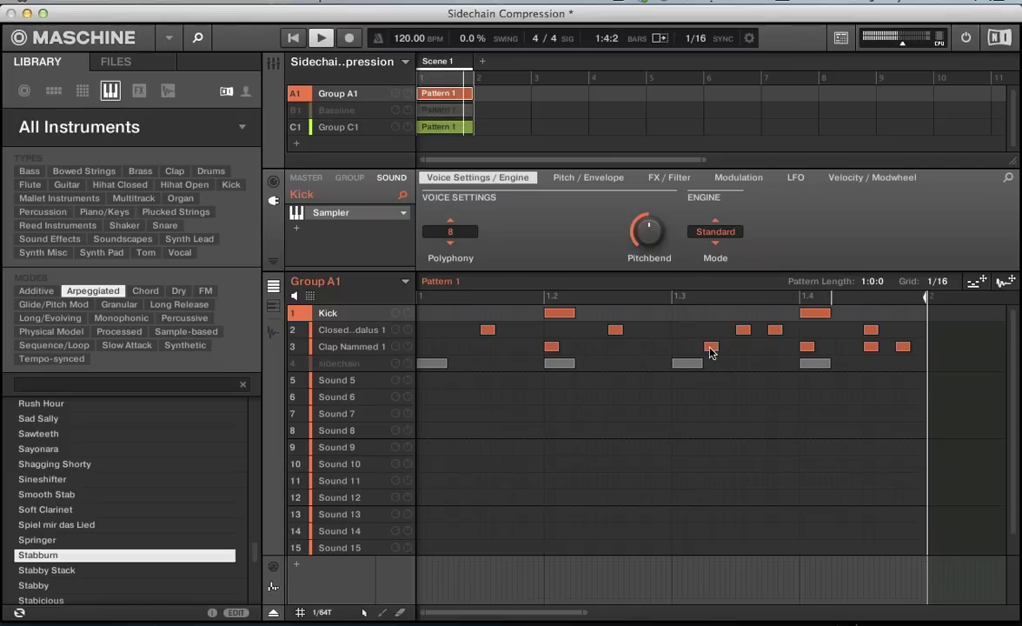
left_click(711, 348)
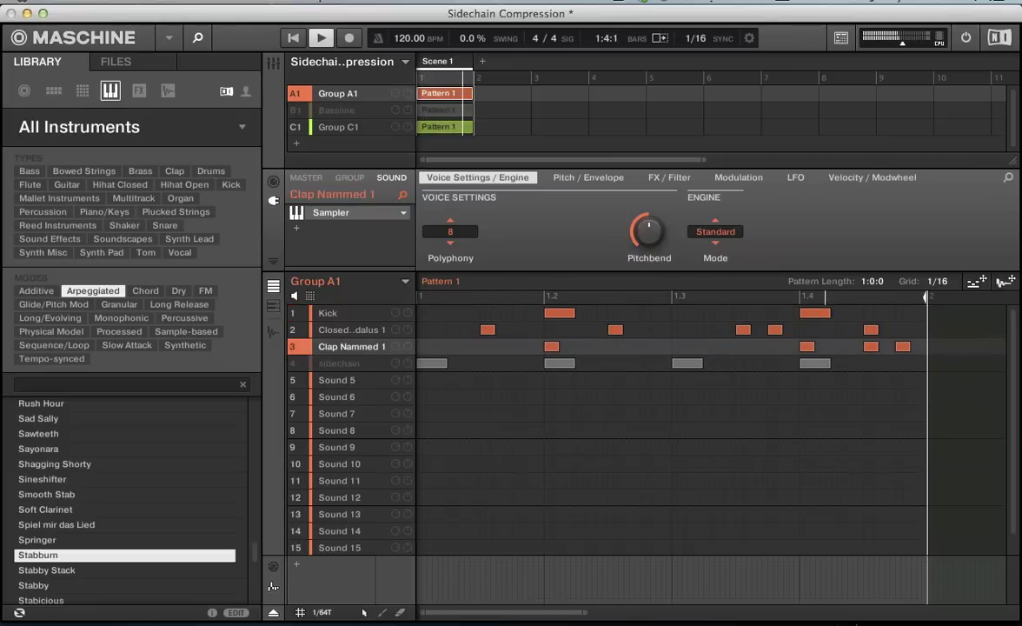
Add closed hi-hat notes around beats 1.3 and 1.4, lengthening two, and delete the last clap.
left_click(695, 330)
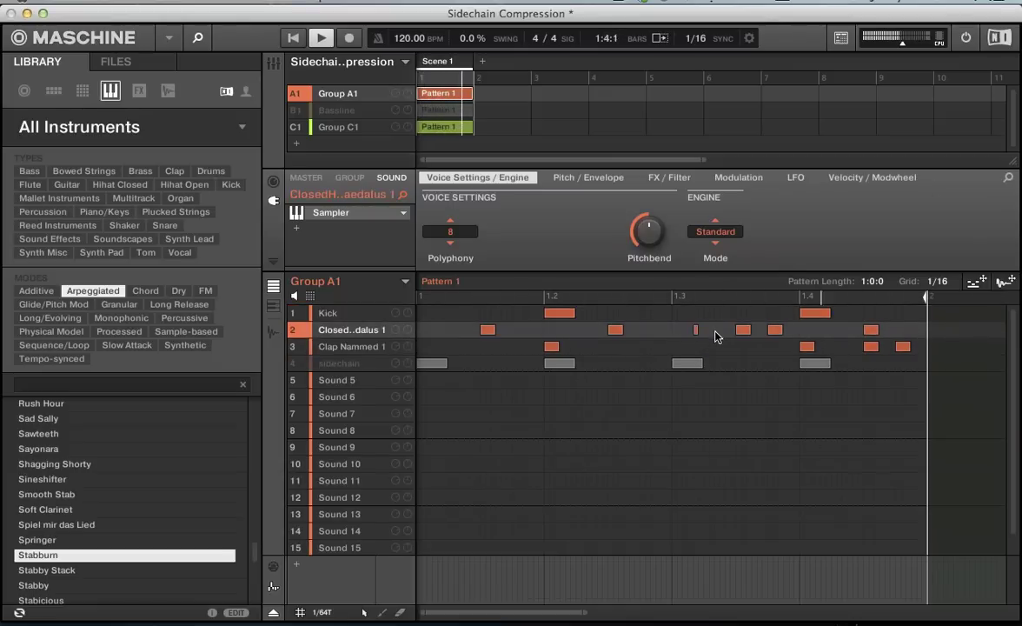
left_click(716, 330)
left_click(674, 330)
left_click_drag(697, 331, 713, 332)
left_click_drag(838, 332, 854, 337)
double_click(900, 351)
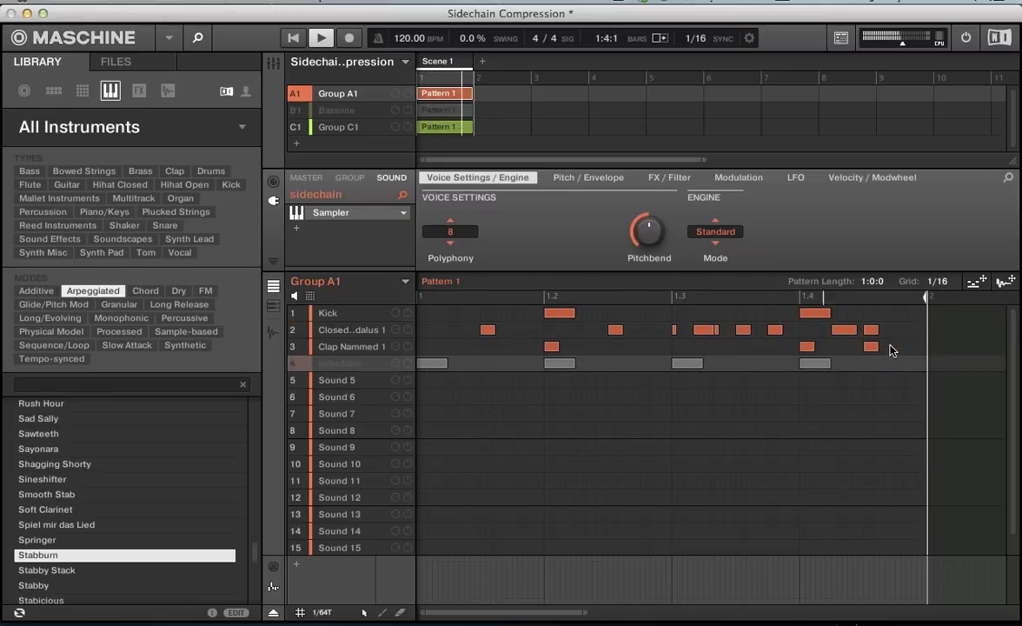
left_click(343, 130)
Adjust the Gate's Attack and lower its Hold to about 9 %.
mouse_move(517, 235)
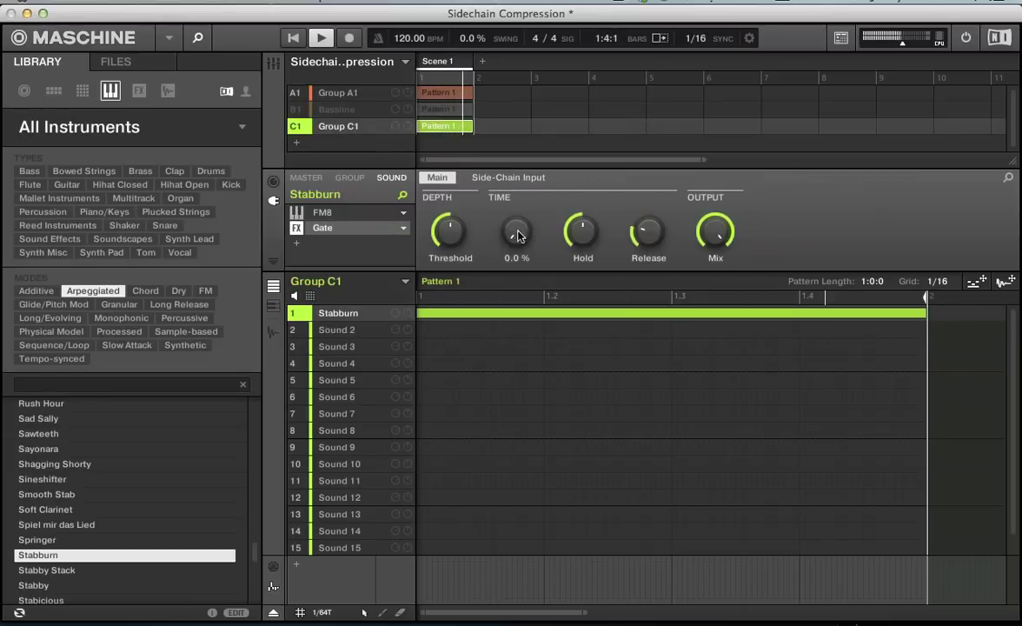
mouse_move(517, 235)
left_mouse_down()
mouse_move(515, 224)
mouse_move(467, 256)
mouse_move(518, 234)
mouse_move(518, 254)
left_mouse_up()
mouse_move(575, 230)
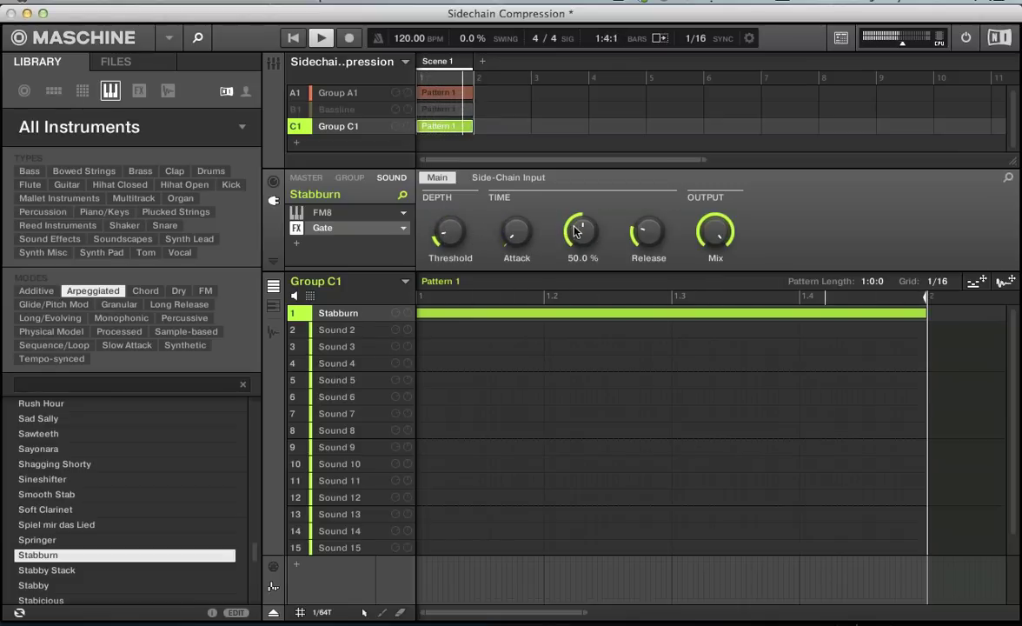
scroll(576, 230, "down", 8)
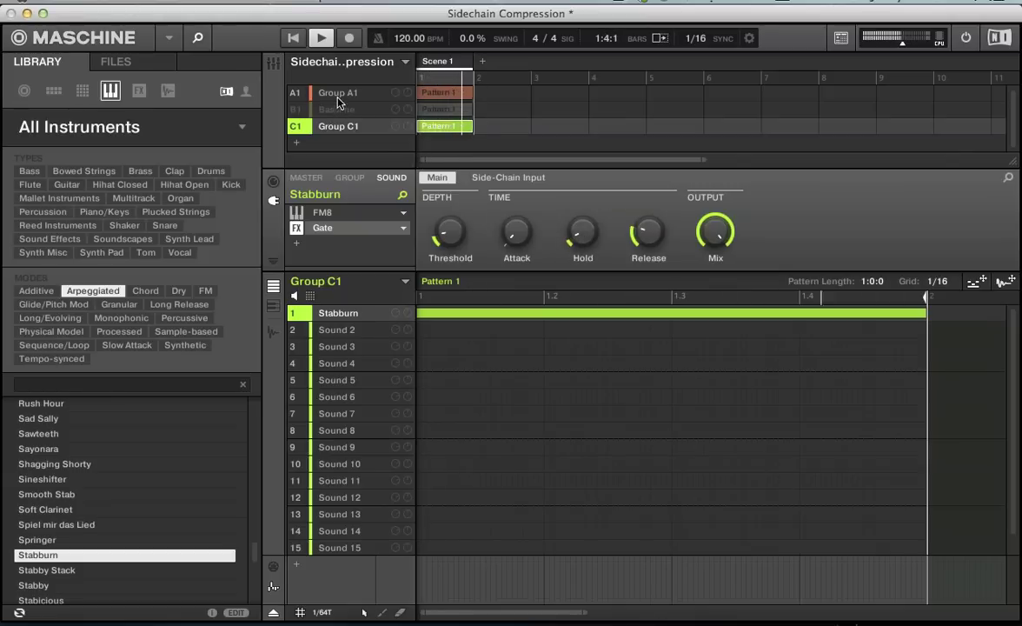
Add four short closed hi-hat notes between beats 1.2 and 1.3 in Group A1's pattern.
left_click(338, 98)
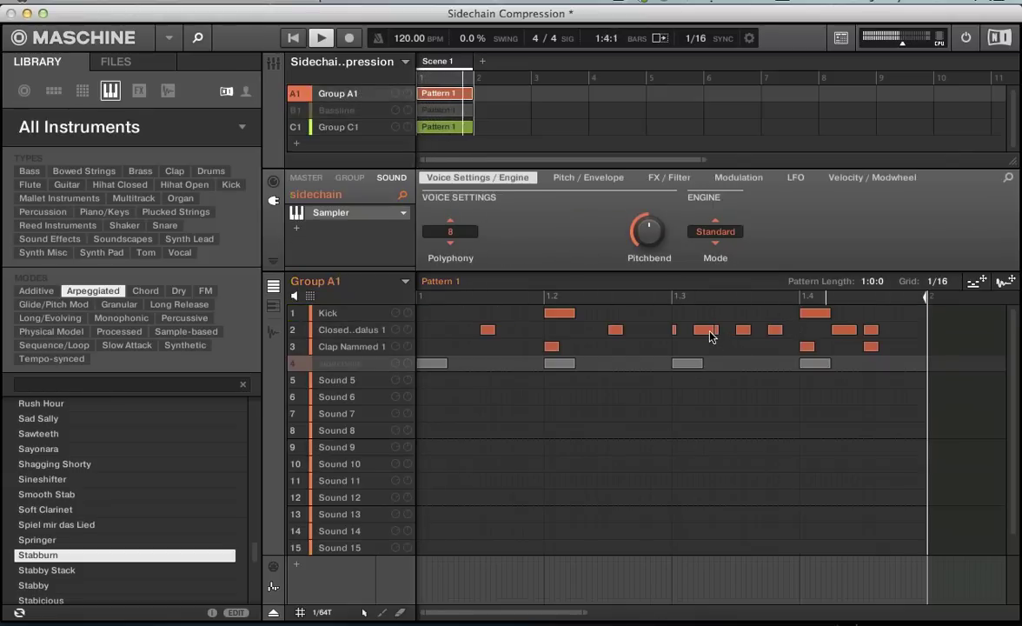
left_click(726, 337)
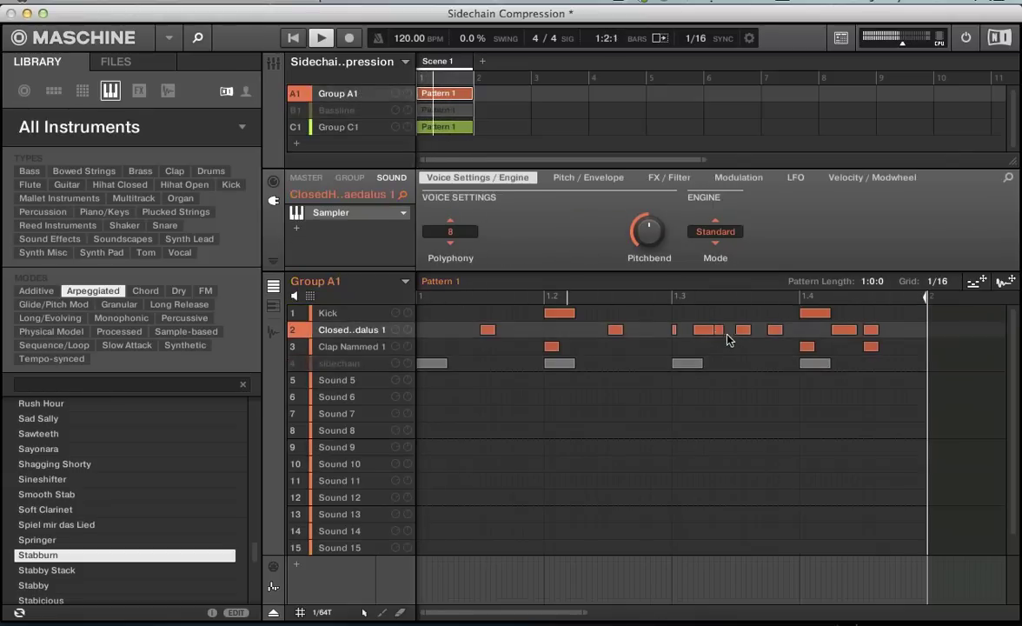
left_click(648, 330)
left_click(600, 330)
left_click(583, 331)
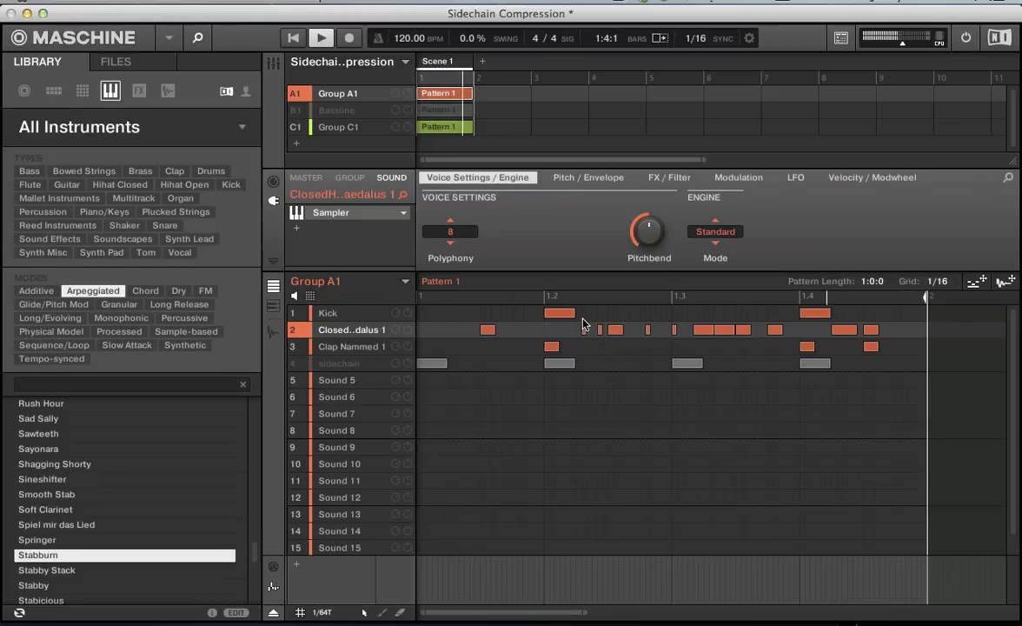